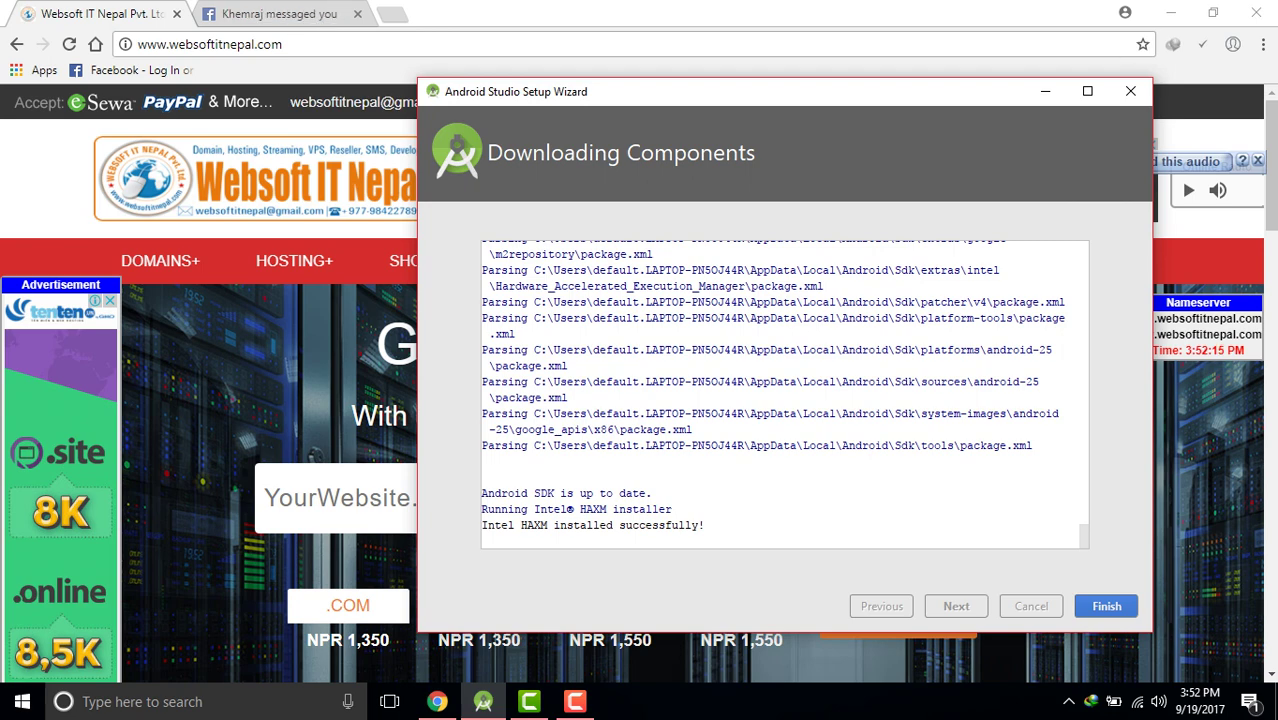
Finish the setup wizard and start a new Android Studio project with the application name websoftitnepal
key(Return)
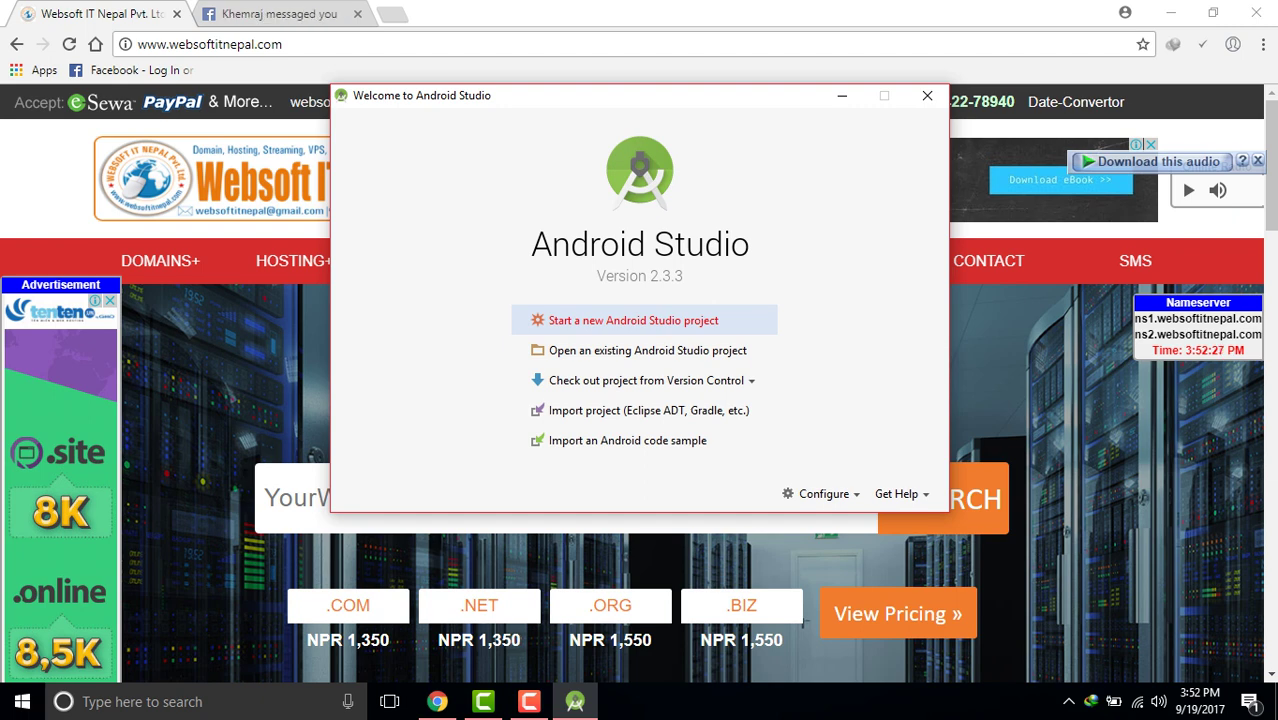
key(Return)
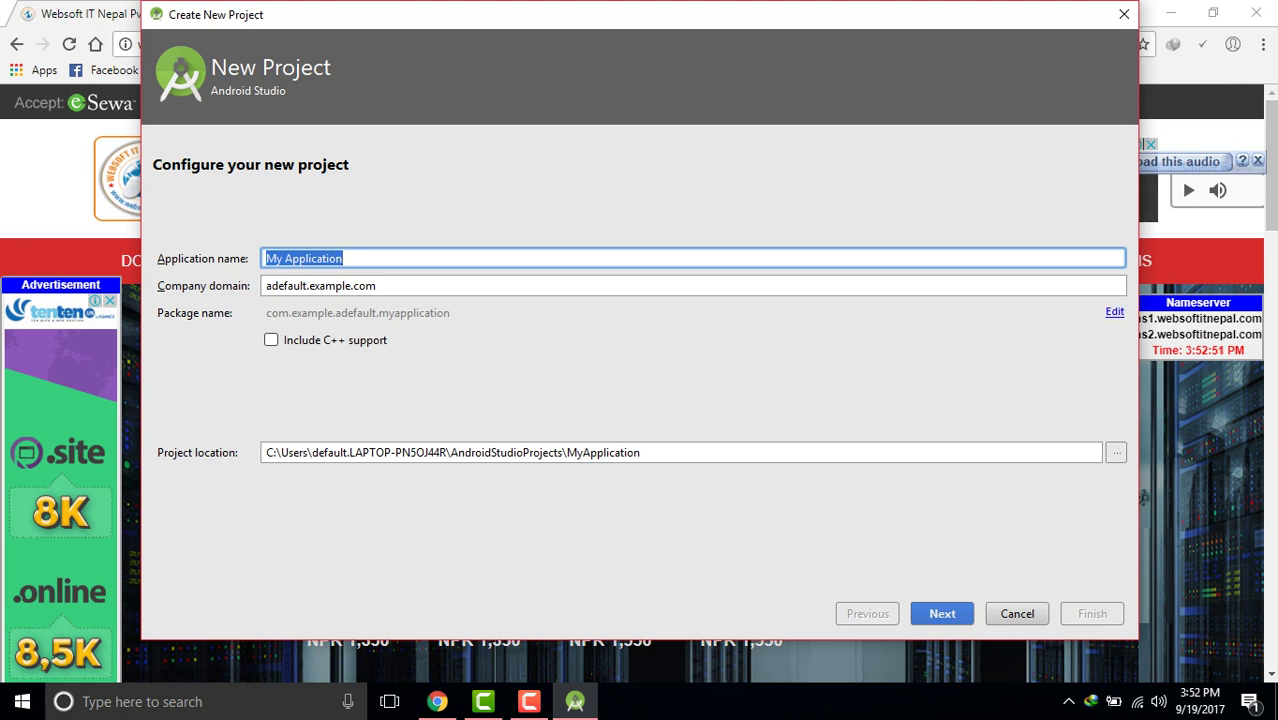
text(websoftitnepal)
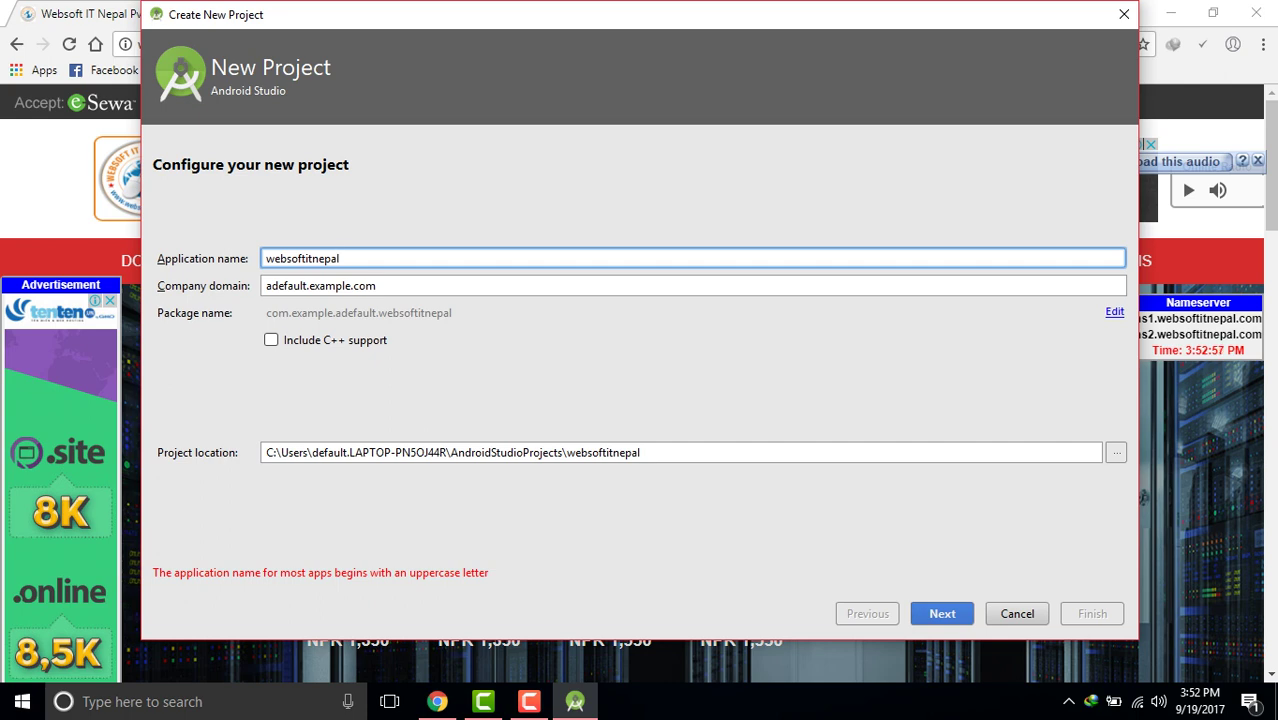
Set the new project's company domain to websoftitnepal.com
click(376, 286)
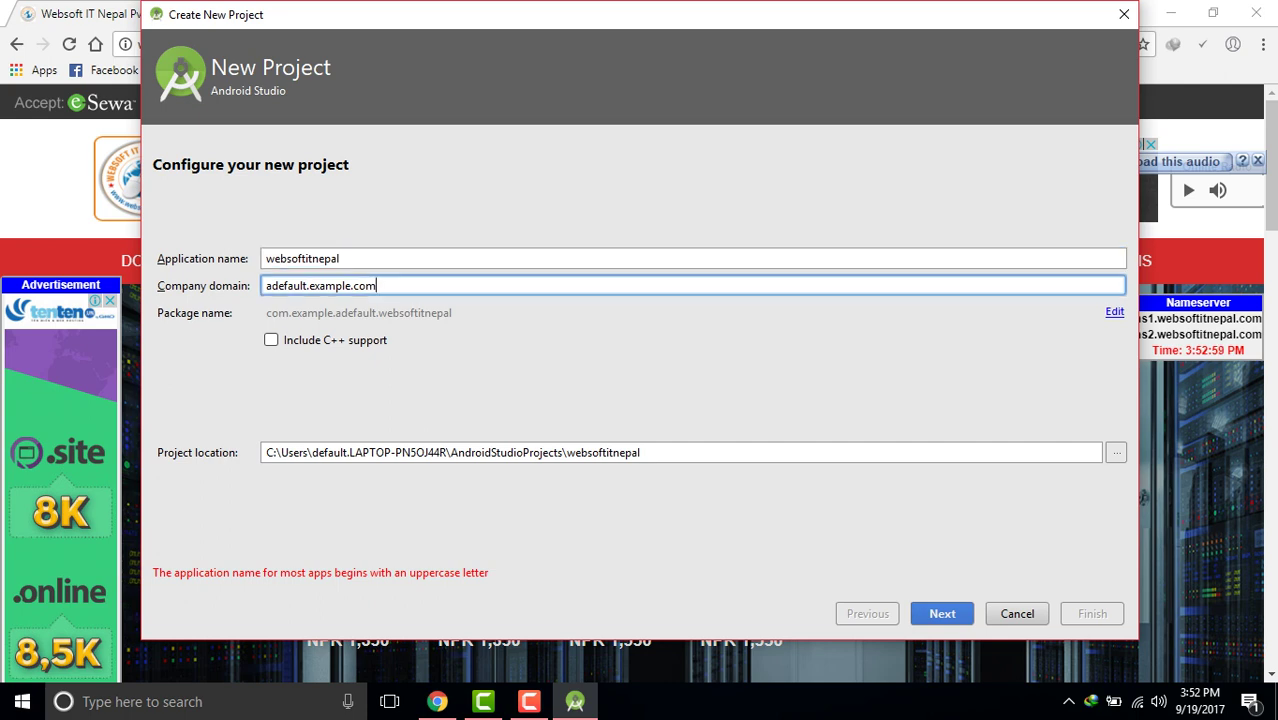
key(ctrl+a)
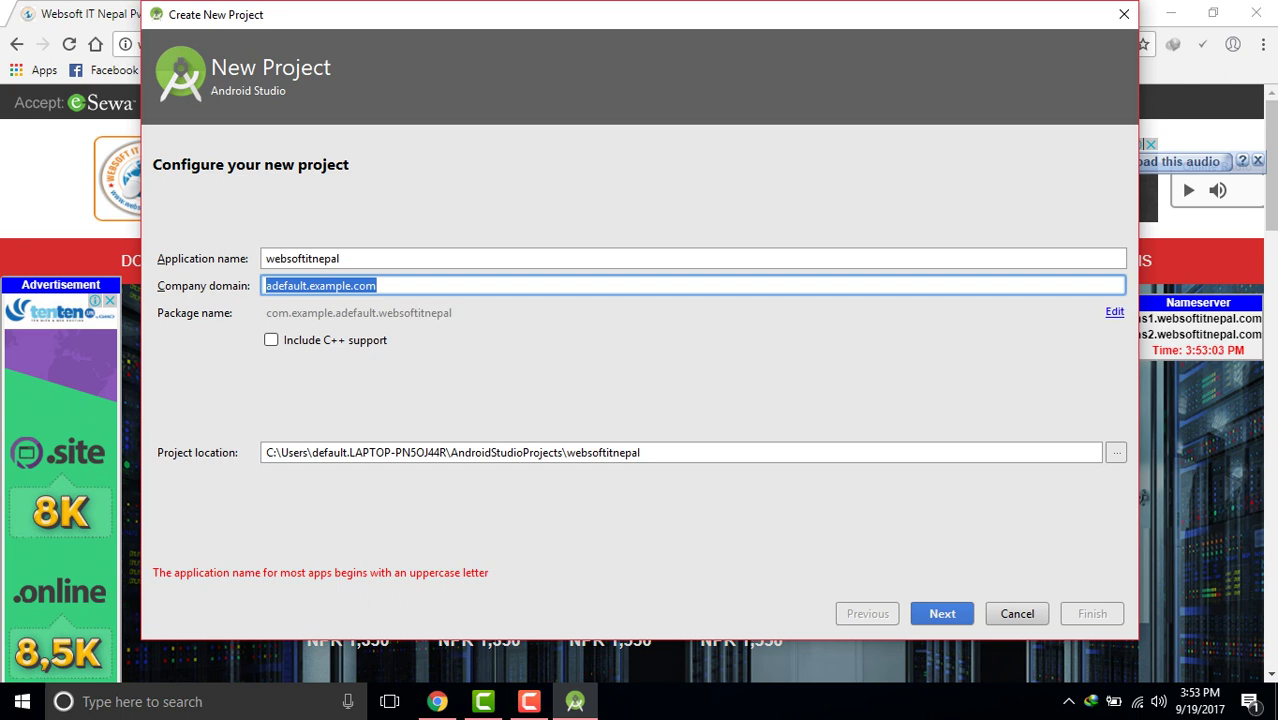
text(webso)
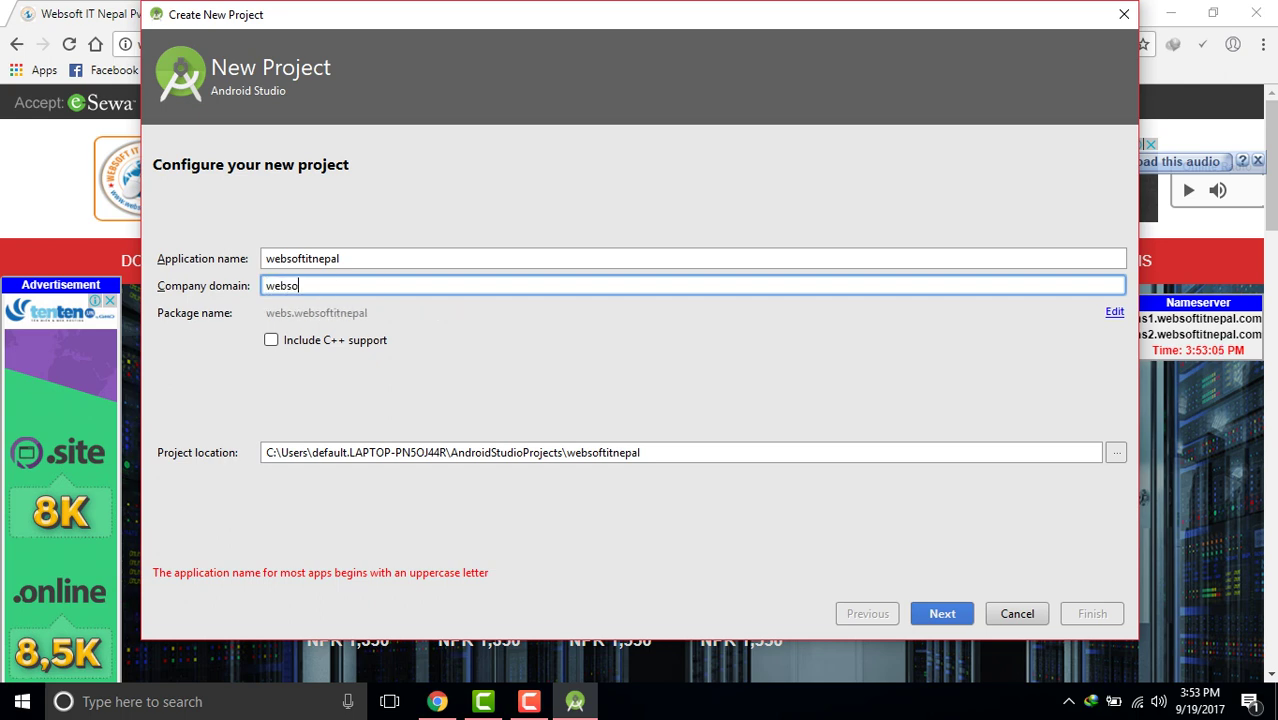
text(ftitnepal.co)
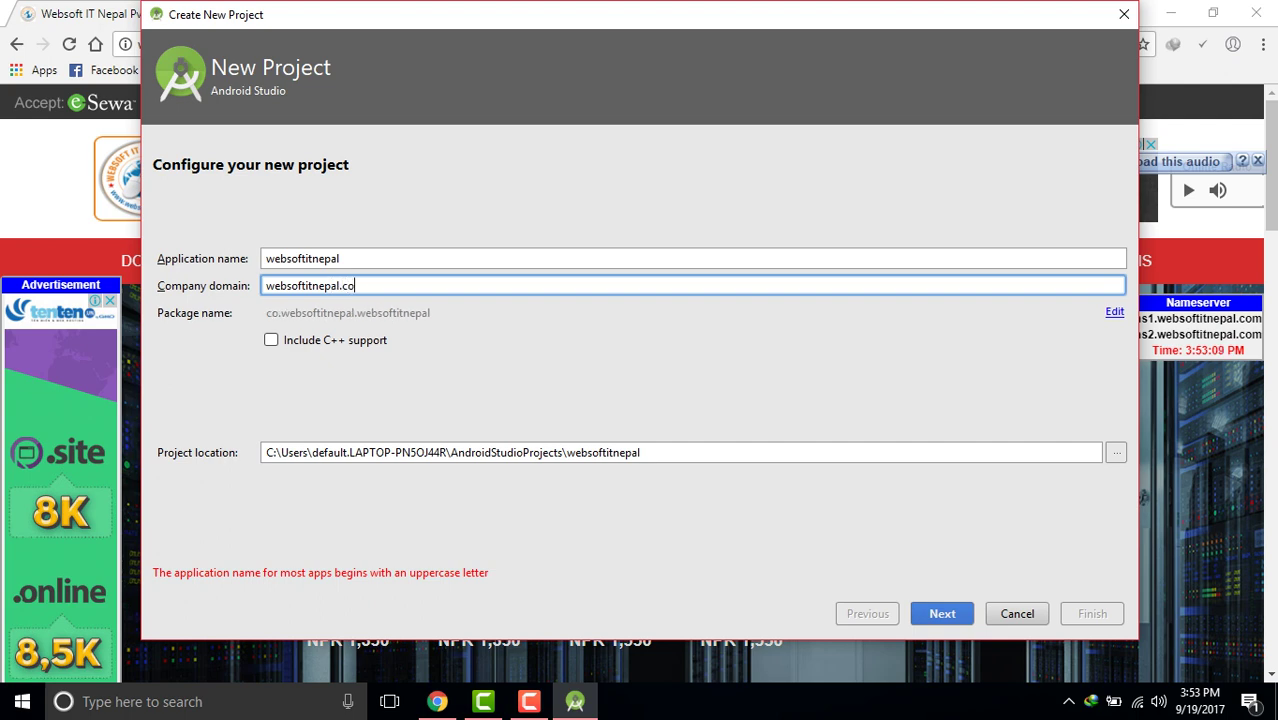
key(BackSpace)
key(BackSpace)
key(BackSpace)
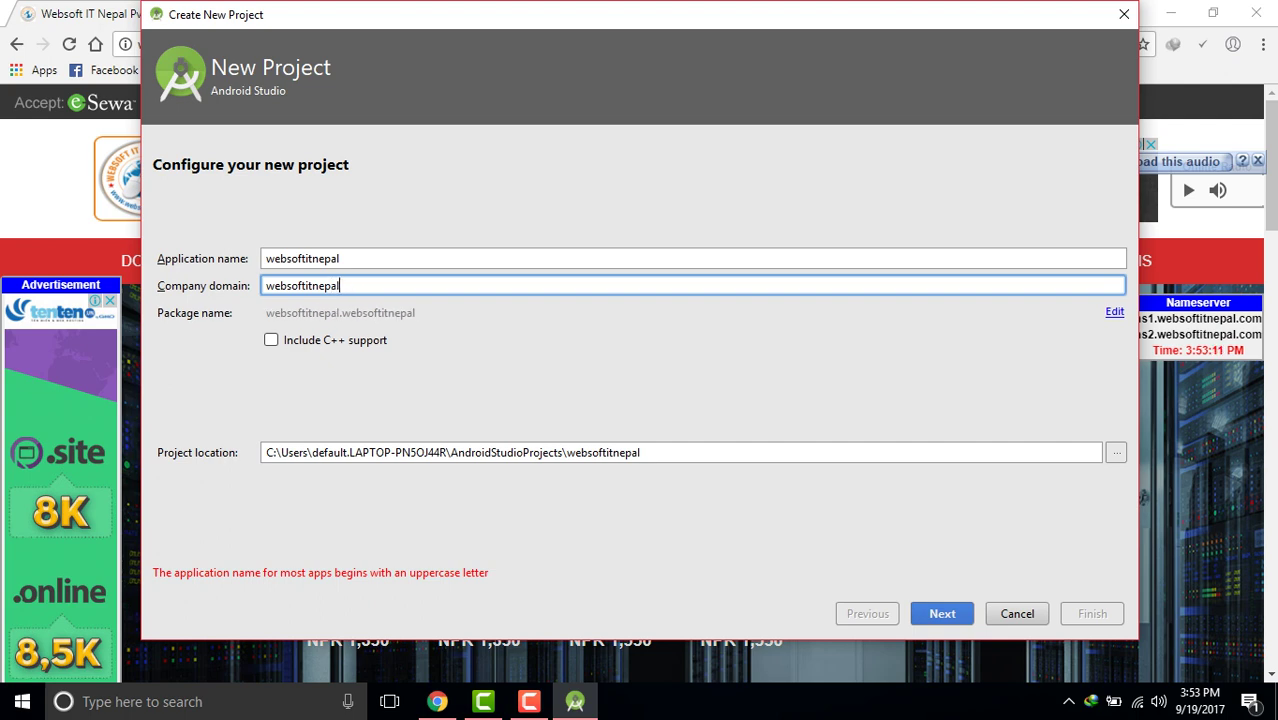
text(.com)
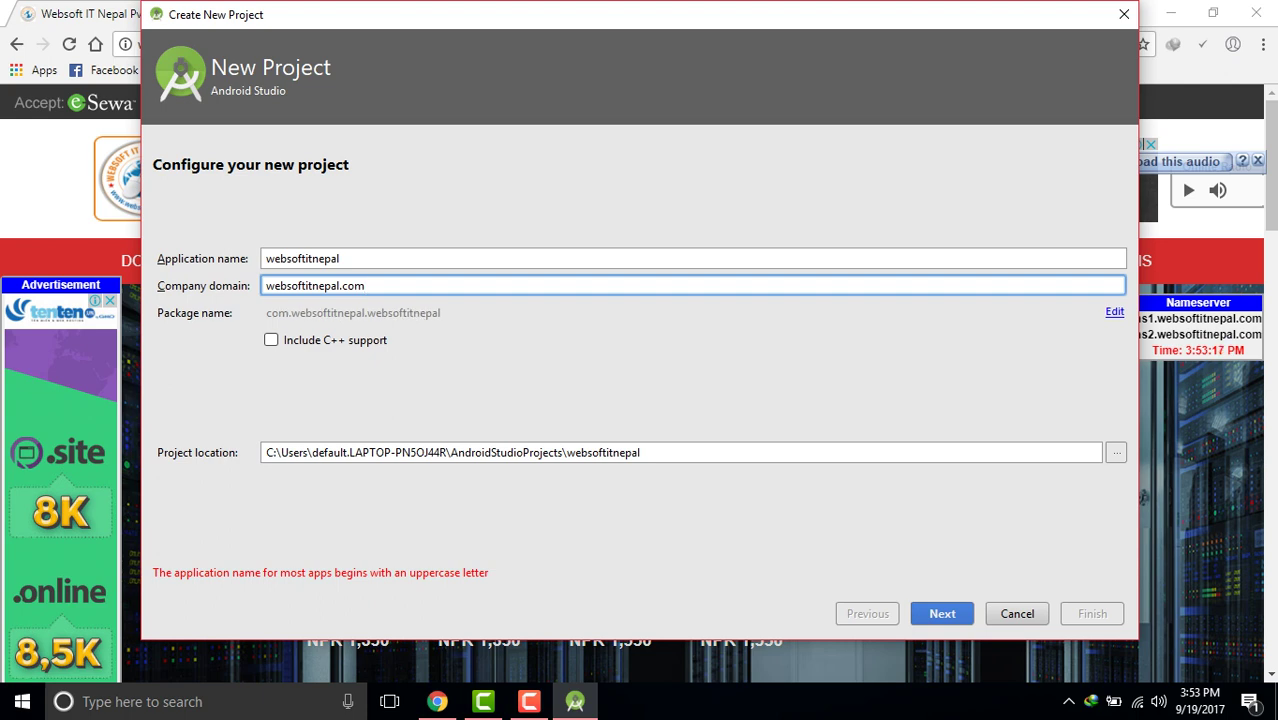
Include C++ support, capitalize the application name to Websoftitnepal, and proceed to the target devices
click(270, 339)
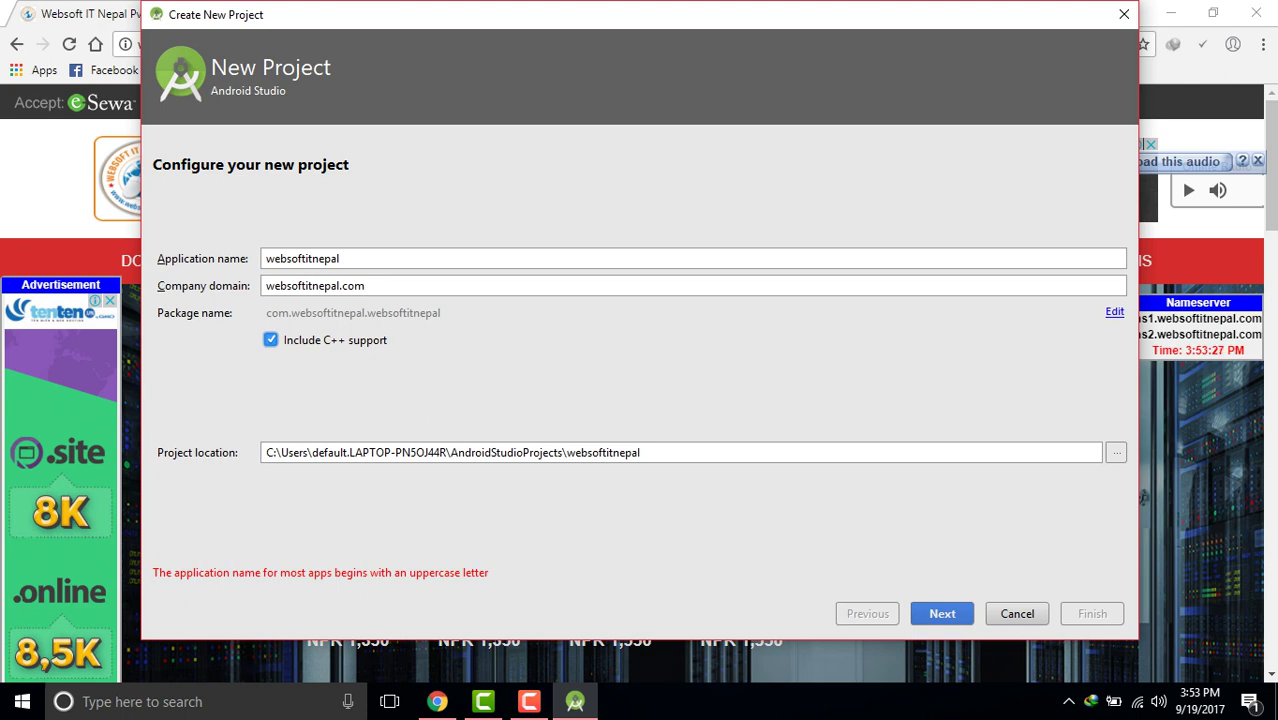
drag(266, 258, 277, 258)
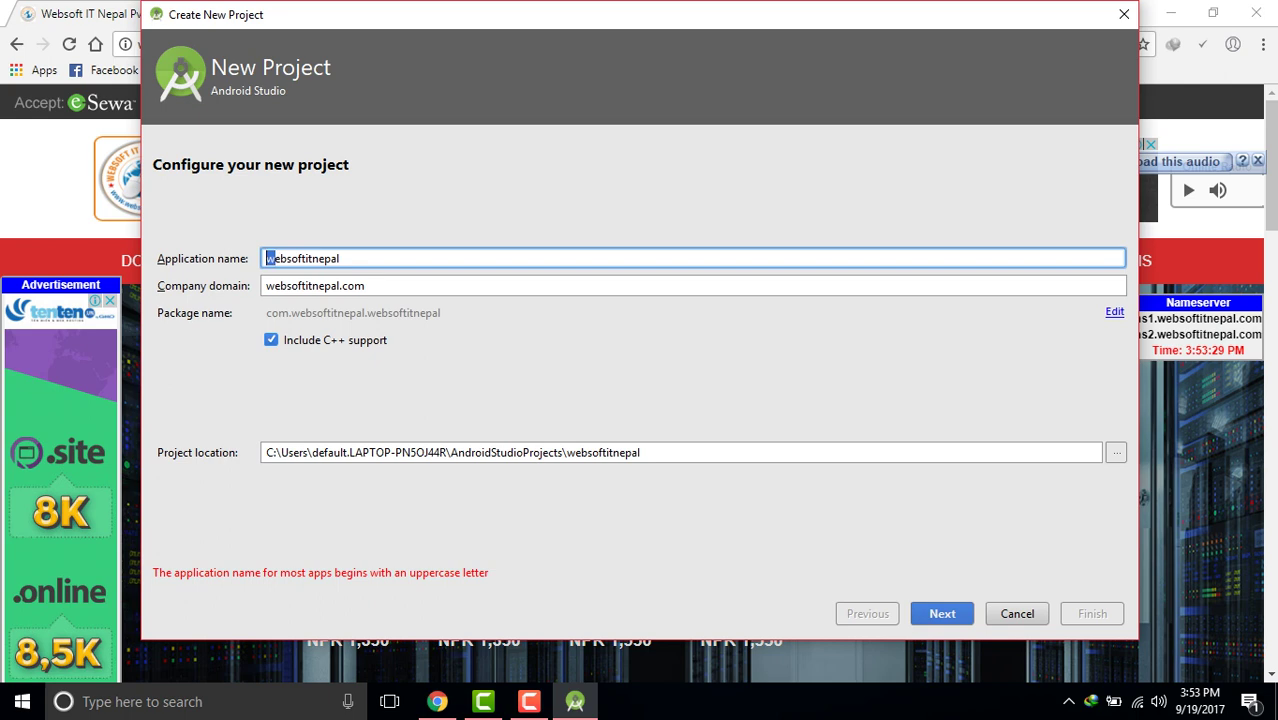
text(W)
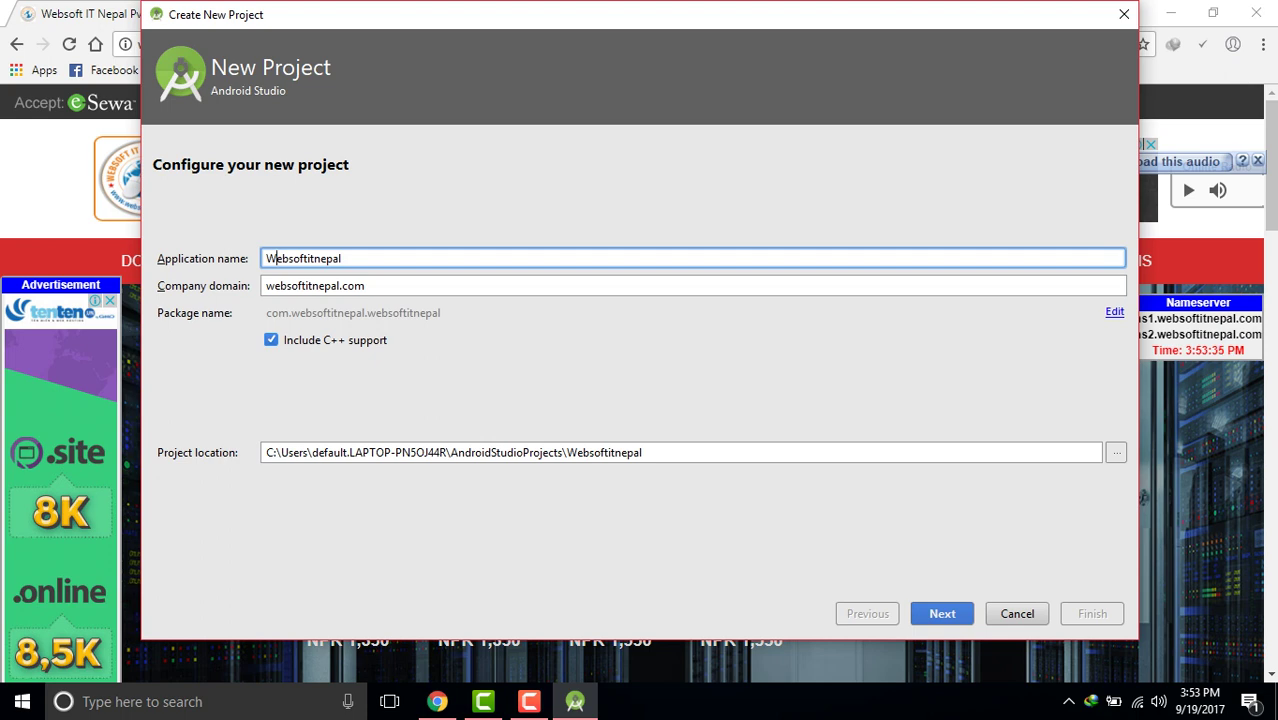
click(942, 613)
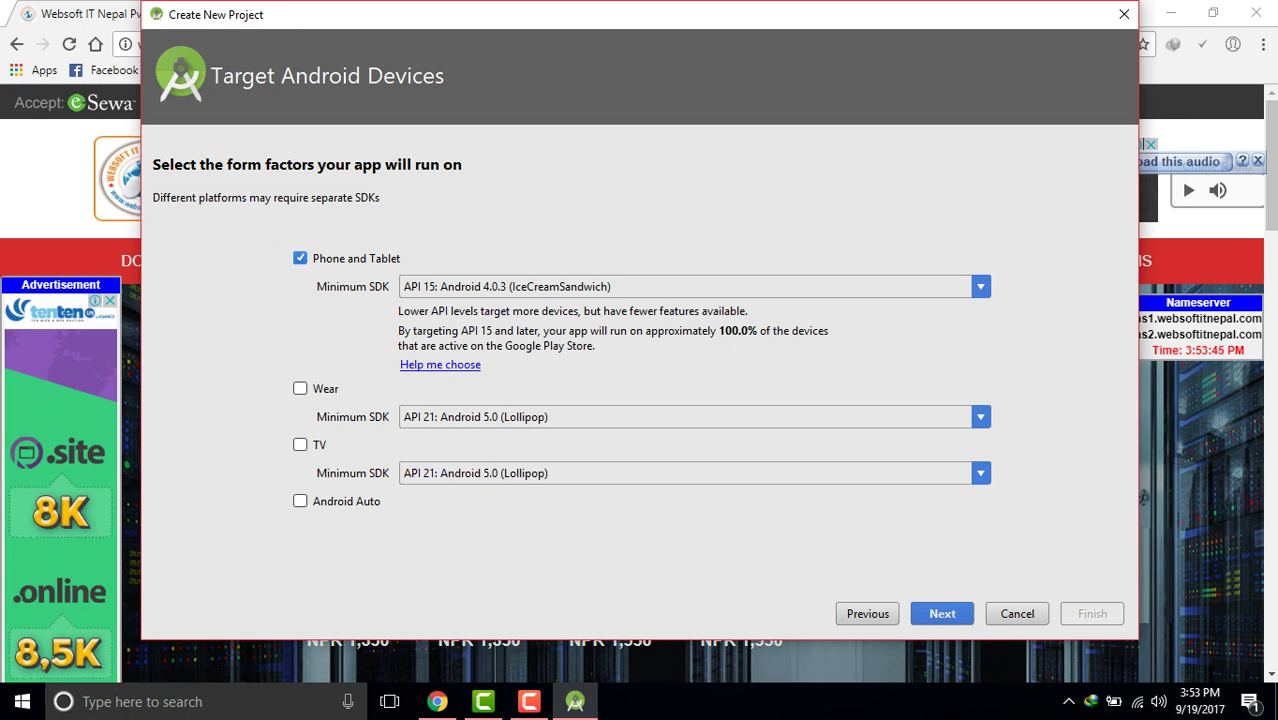
Keep Phone and Tablet with minimum SDK API 15: Android 4.0.3 (IceCreamSandwich), and proceed past the component installation
click(980, 286)
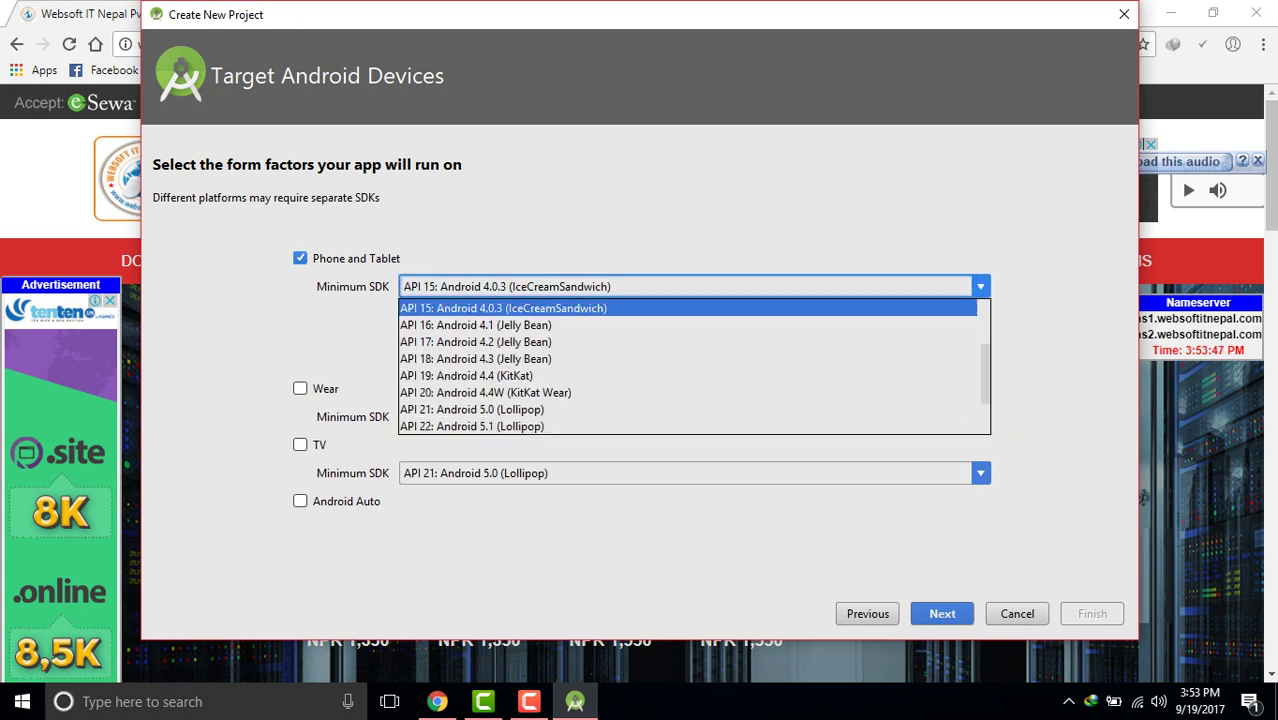
key(Escape)
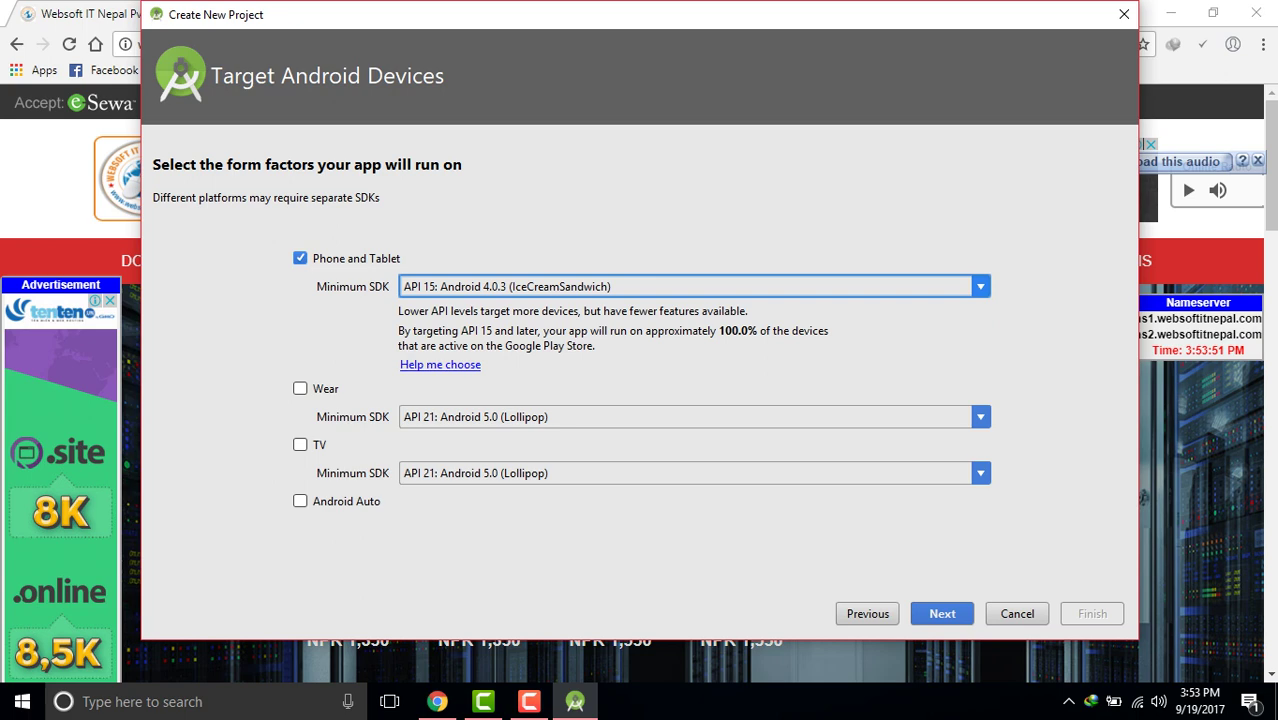
key(Return)
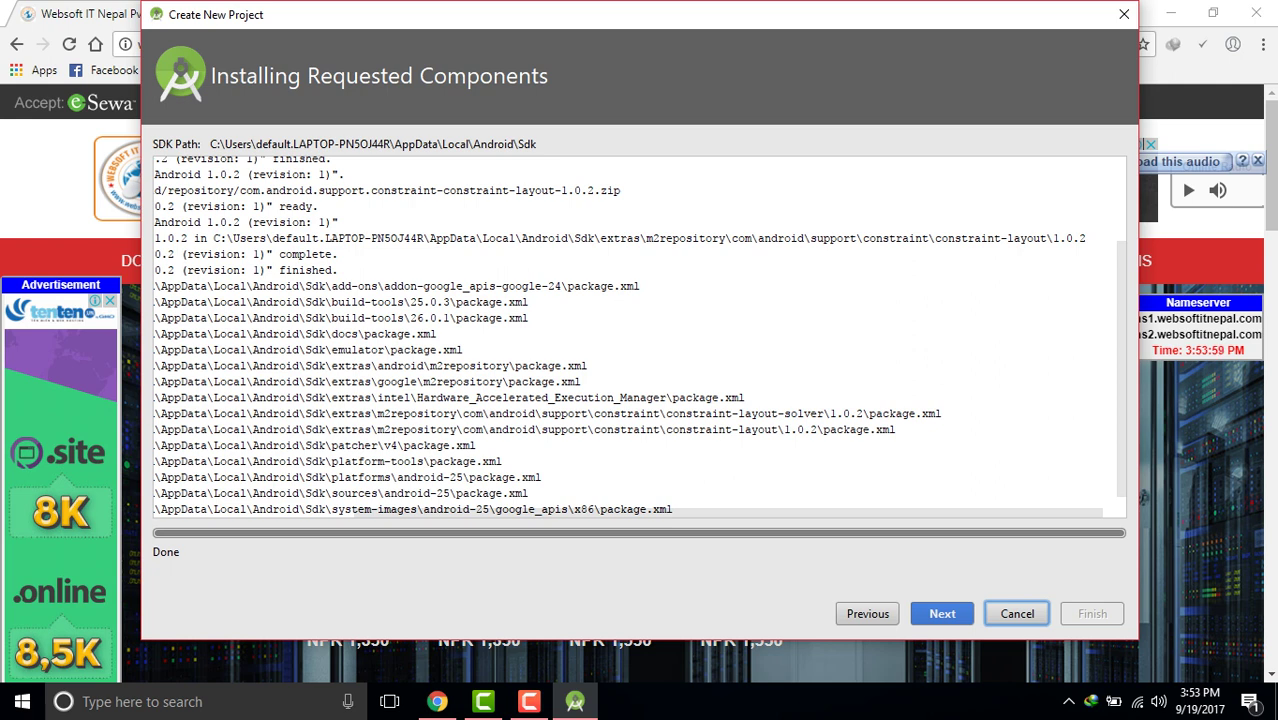
click(942, 613)
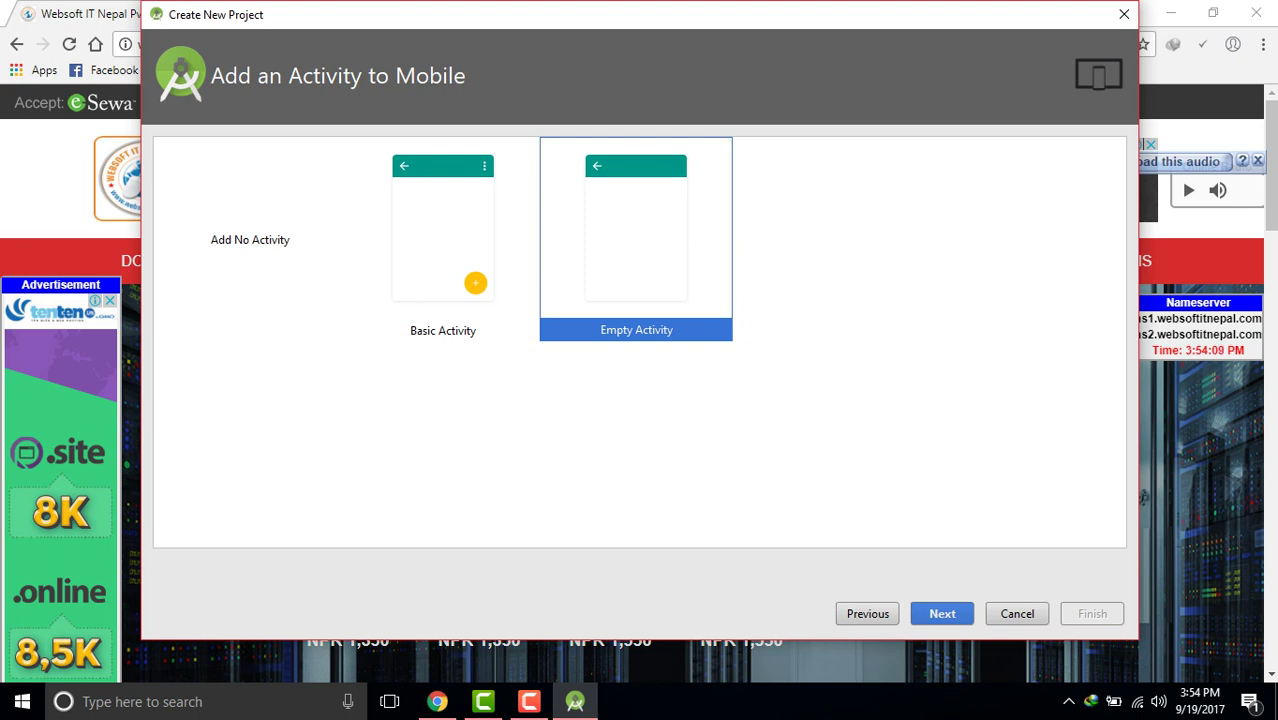
Add an Empty Activity named MainActivity with layout activity_main, and finish the project with the Toolchain Default C++ standard
key(Return)
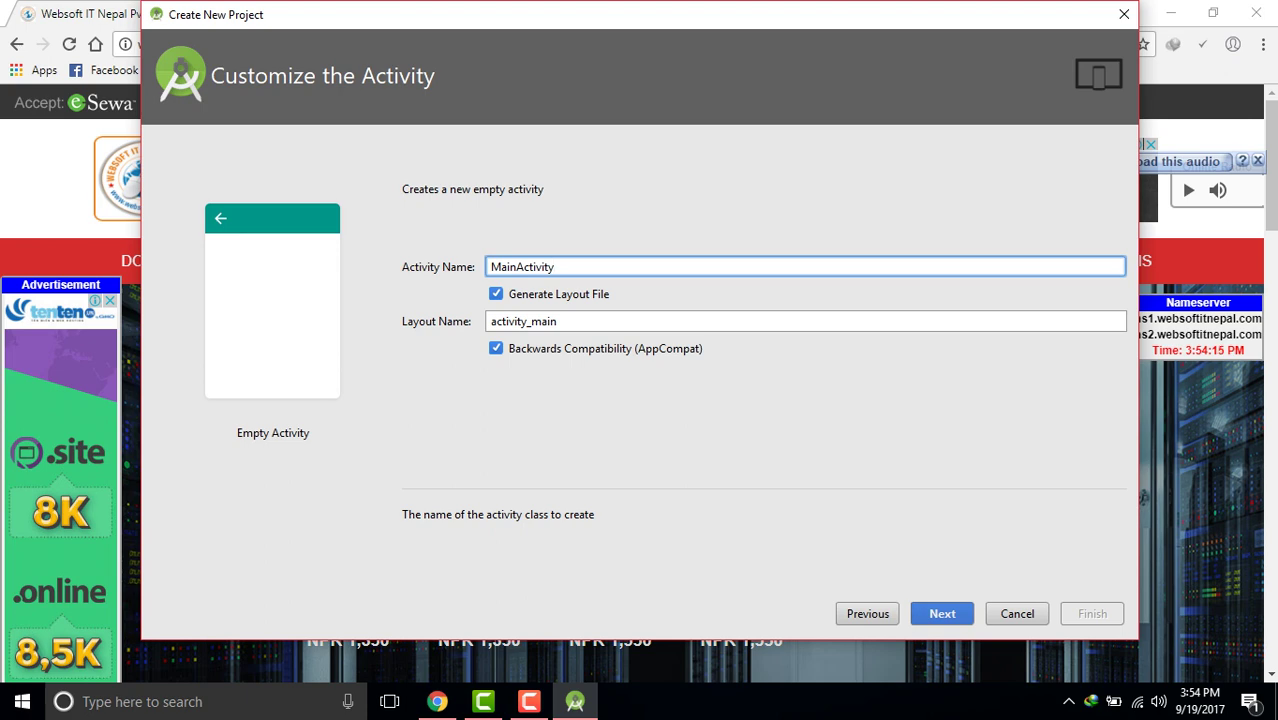
key(Return)
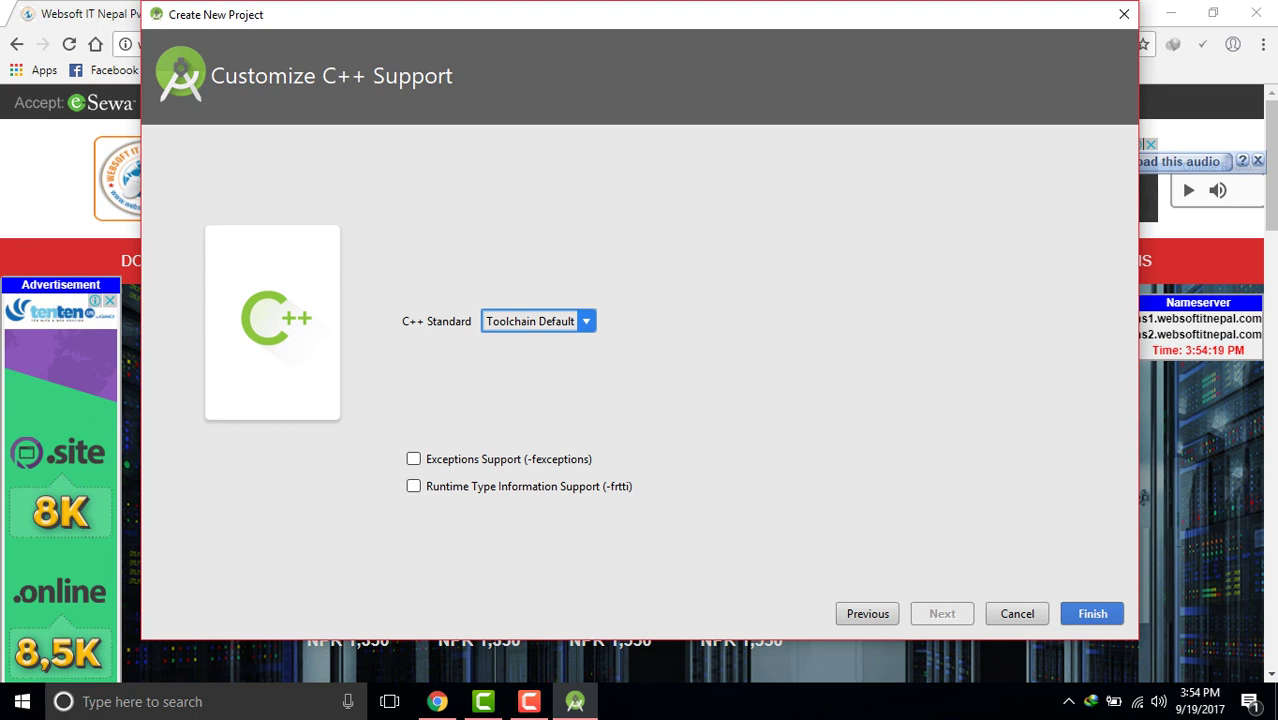
key(alt+Down)
key(Escape)
key(Escape)
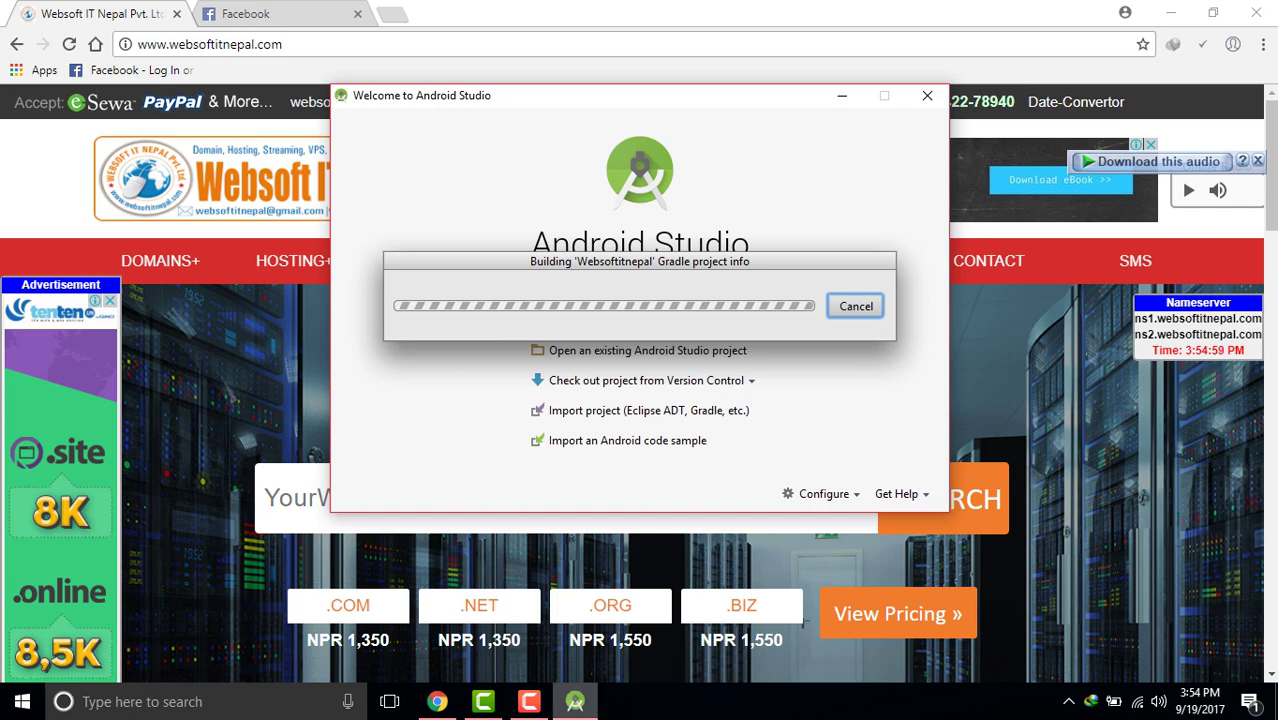
Switch to Facebook in Chrome, place a voice call to the open chat's contact, and close the ended call
click(437, 701)
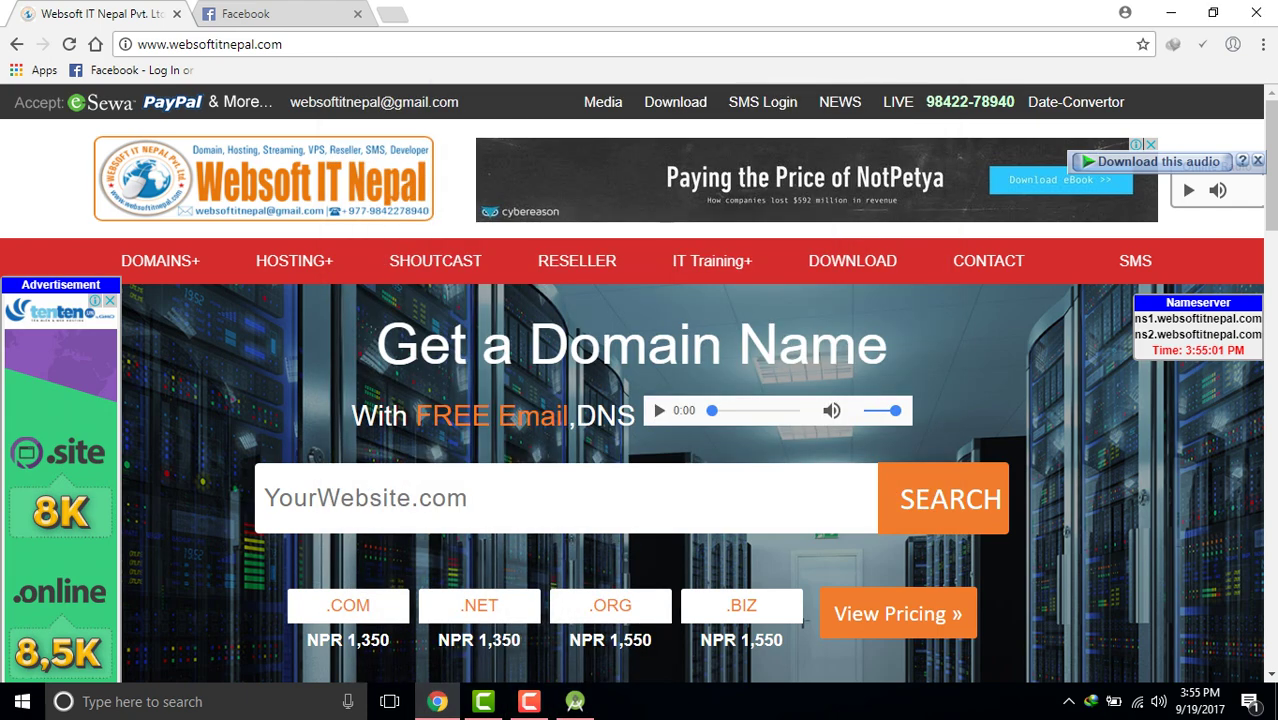
click(262, 13)
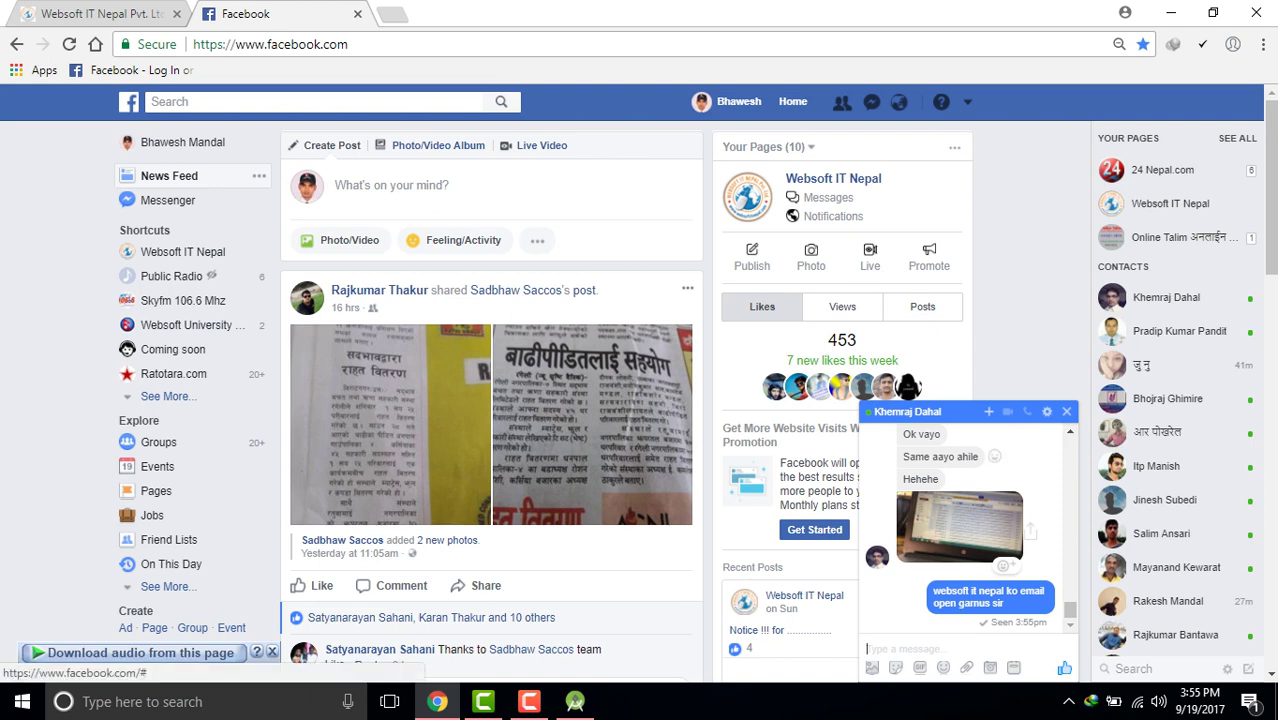
click(1027, 412)
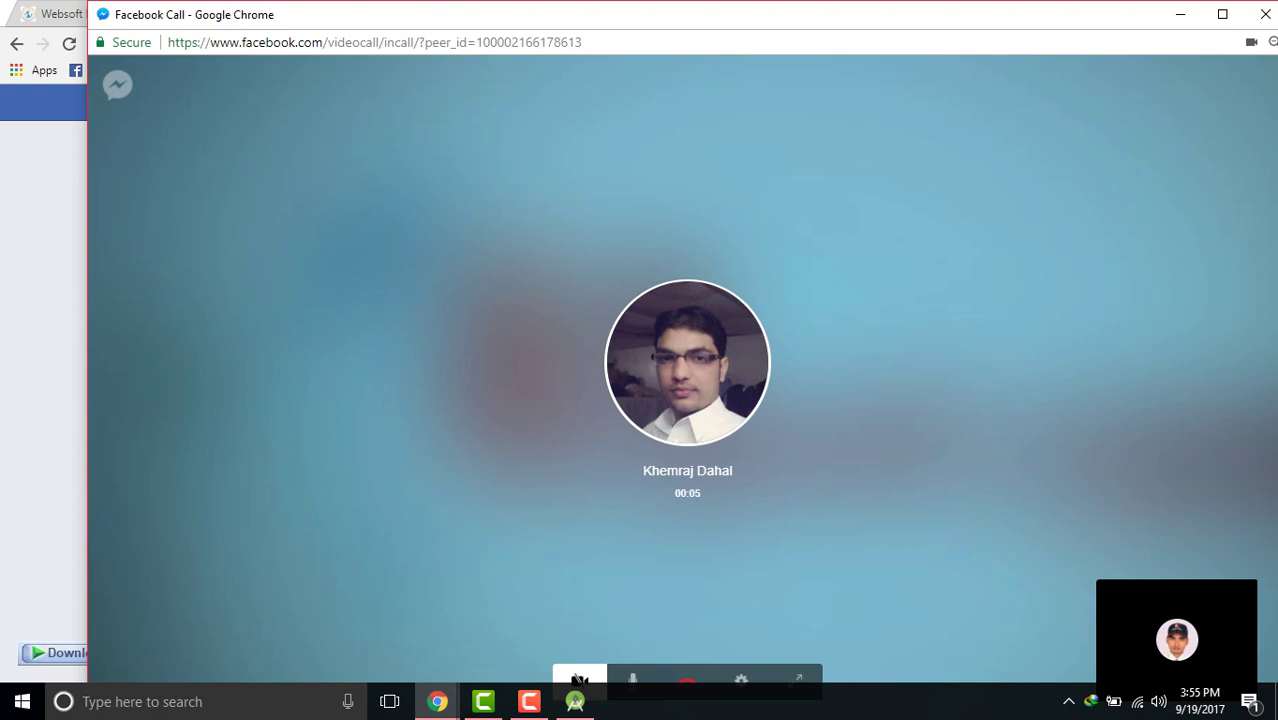
click(578, 681)
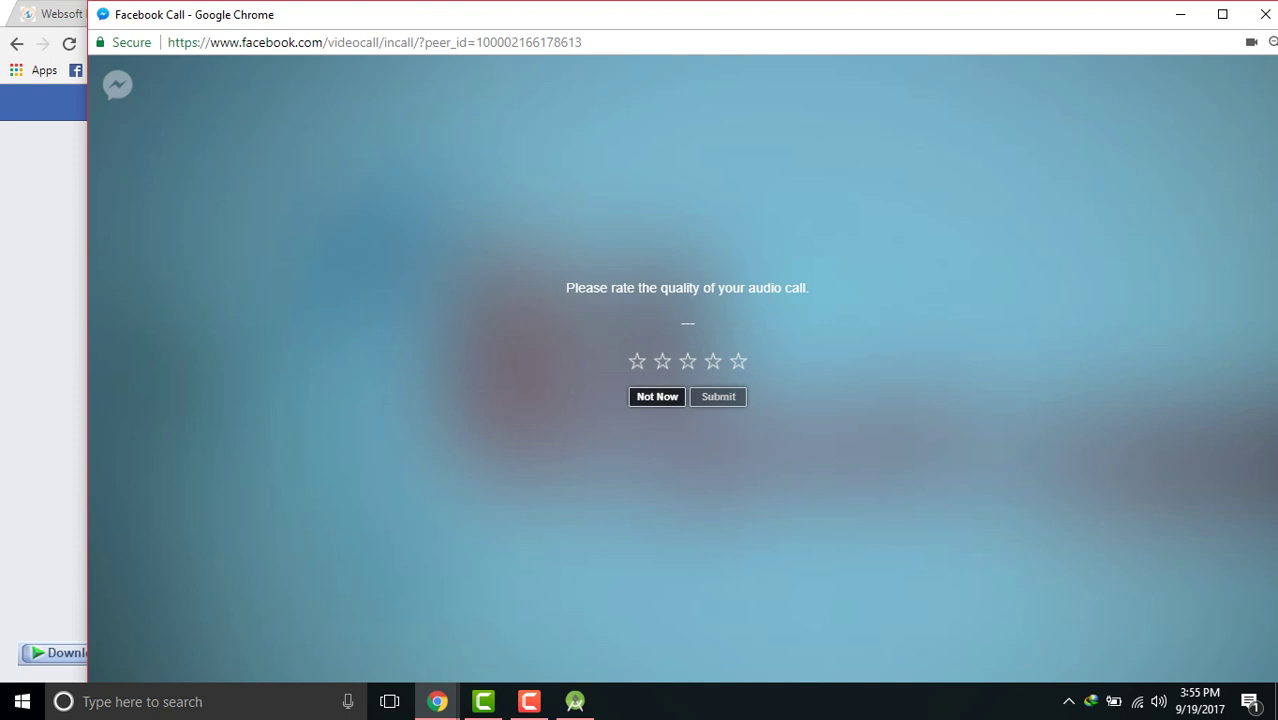
key(Return)
click(731, 320)
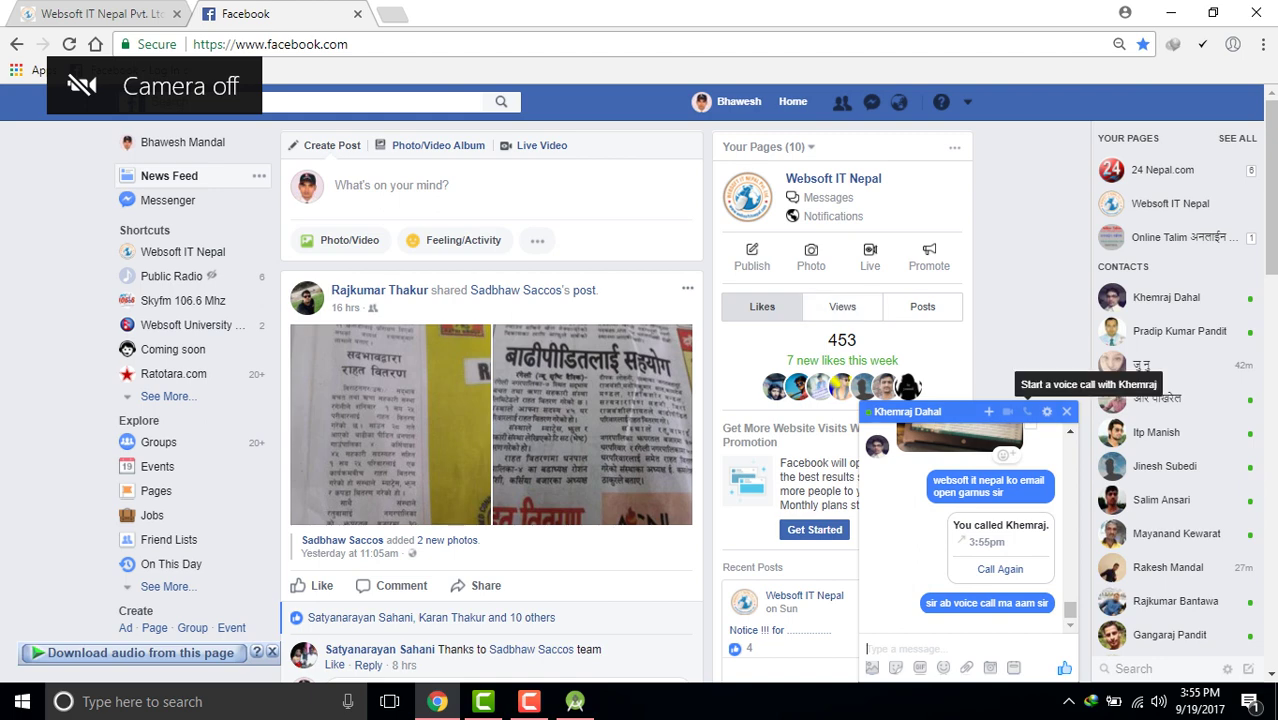
Call the same Facebook chat contact again
click(1027, 411)
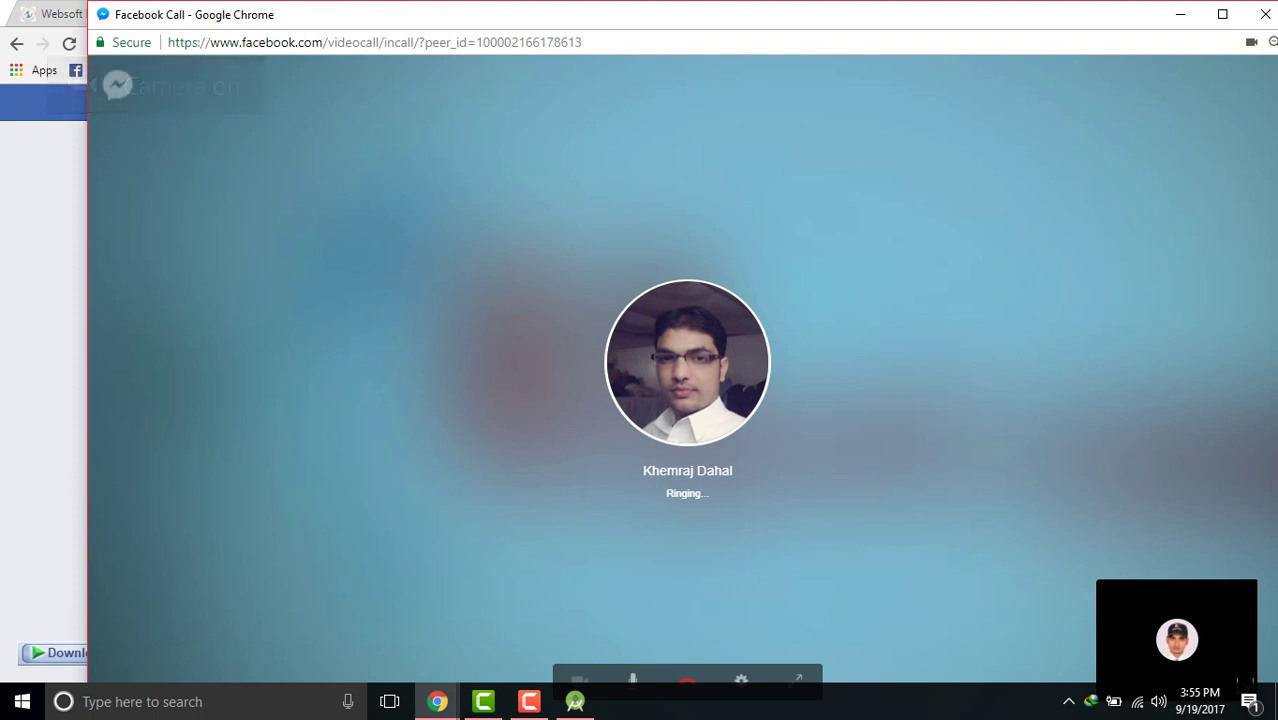
click(575, 700)
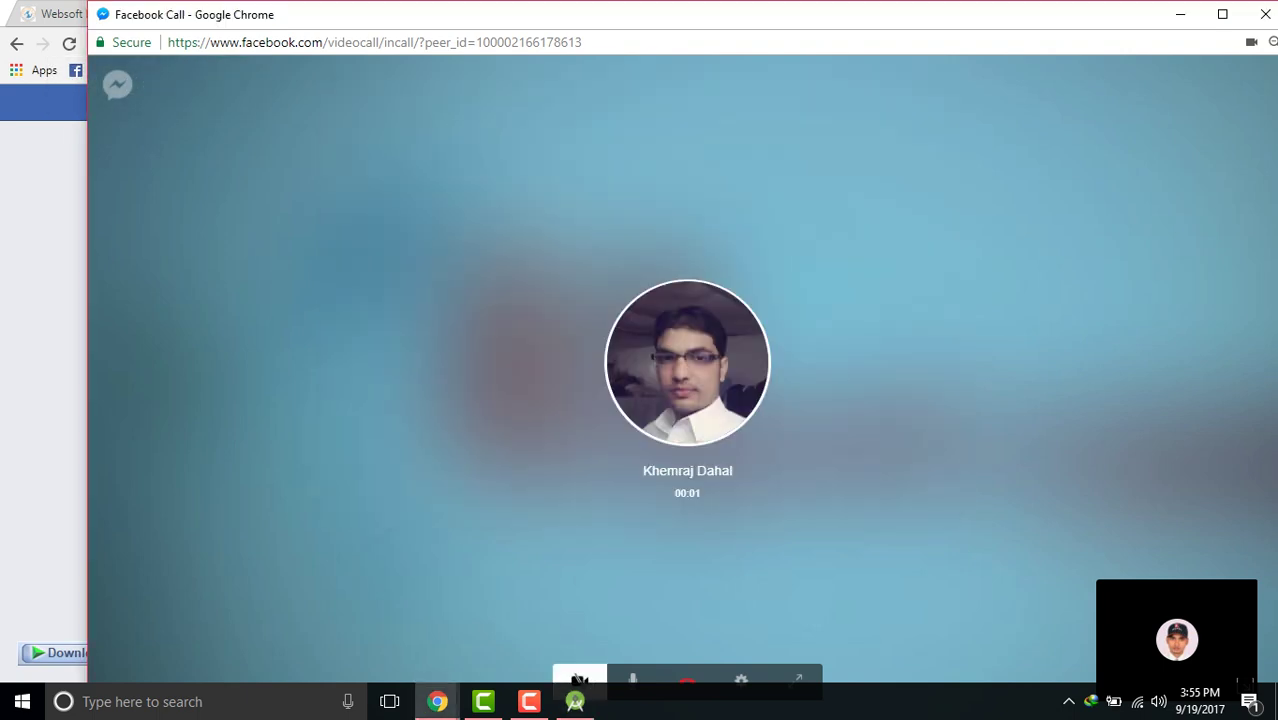
click(578, 680)
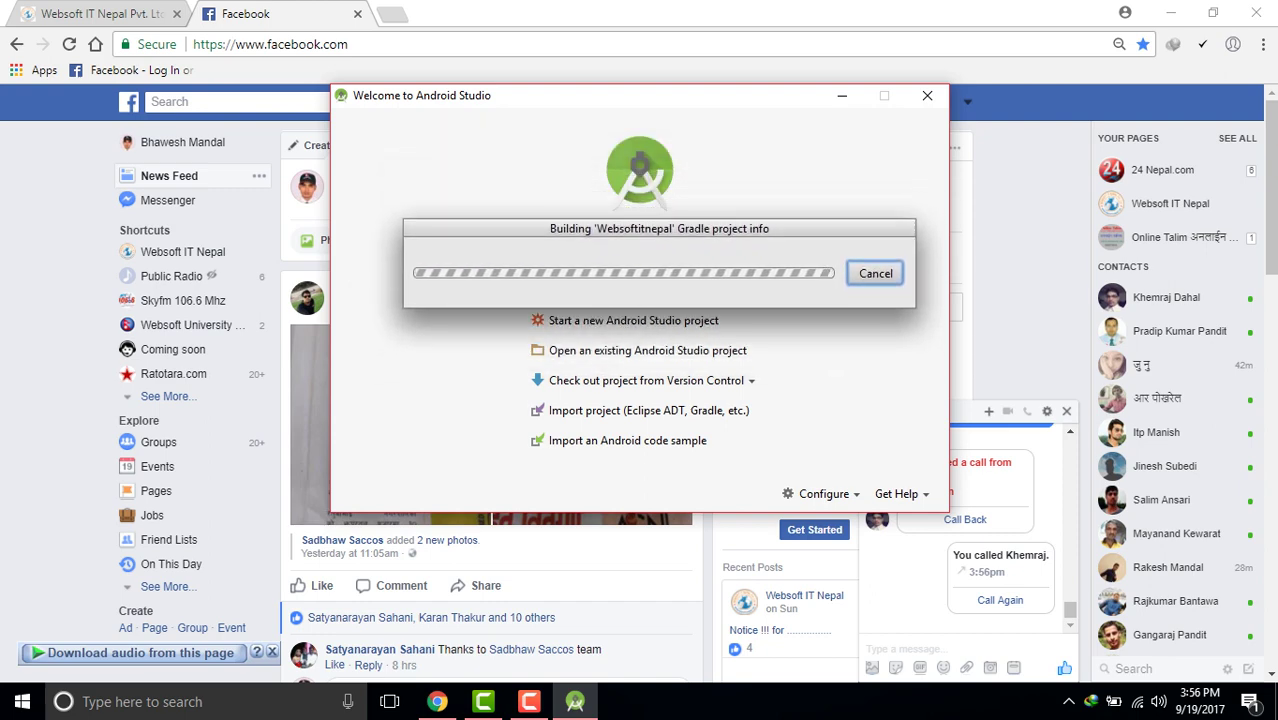
key(alt+Tab)
key(ctrl+shift+Tab)
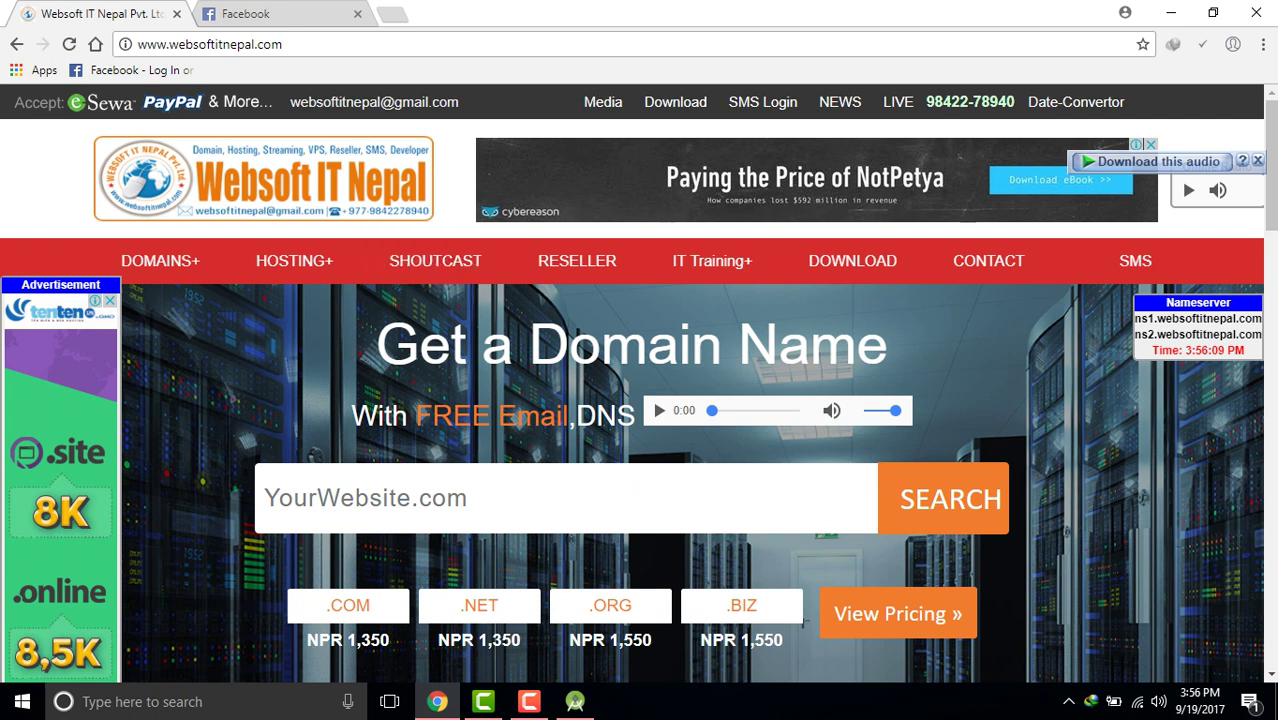
key(alt+Tab)
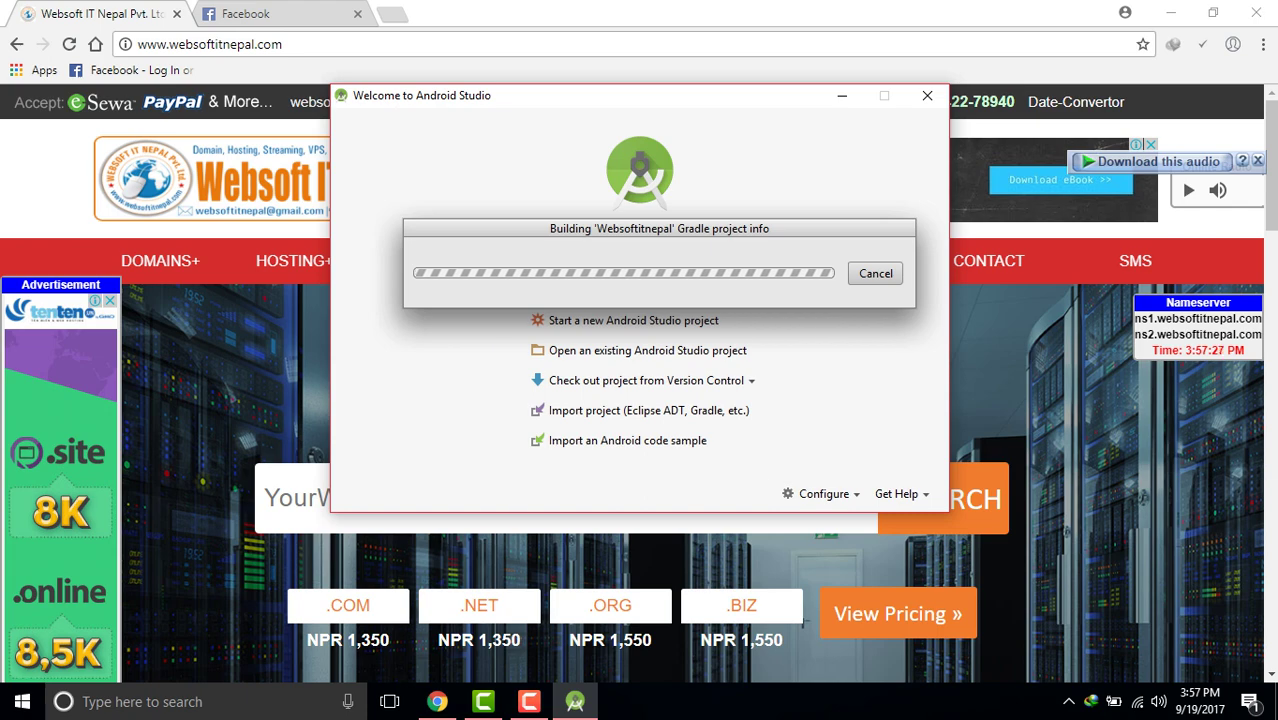
click(300, 14)
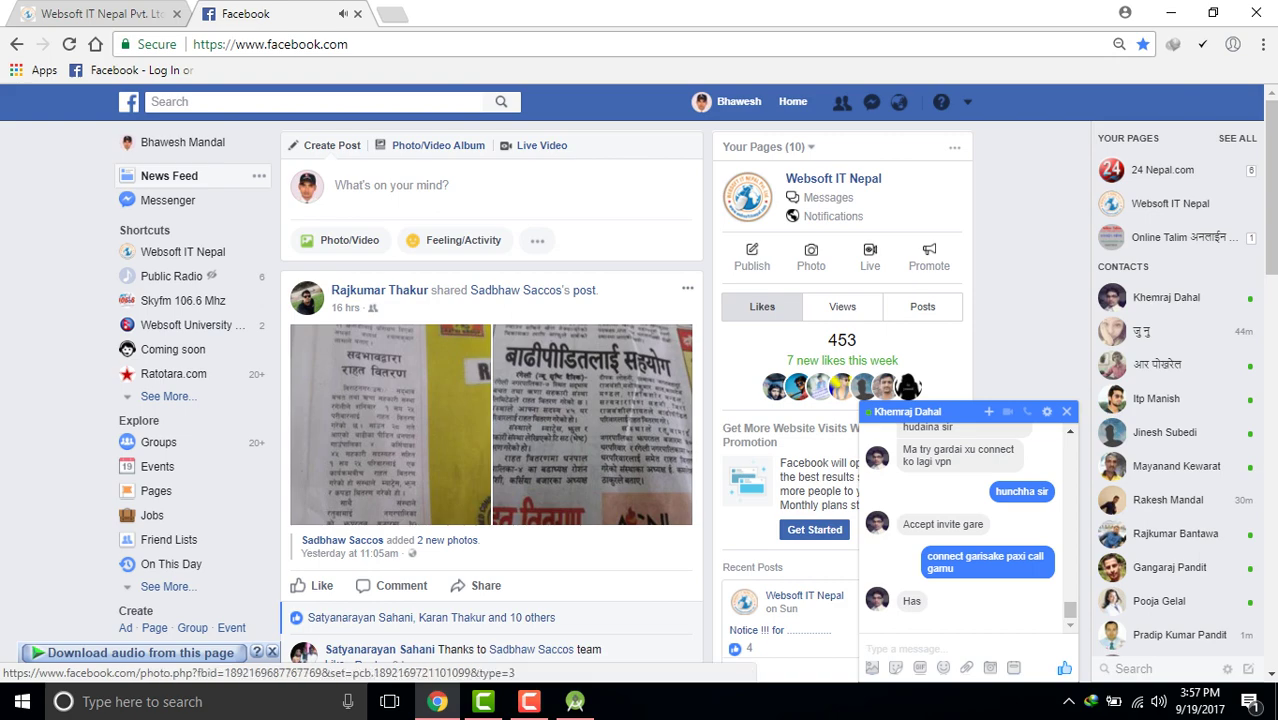
scroll(500, 420, down, 8)
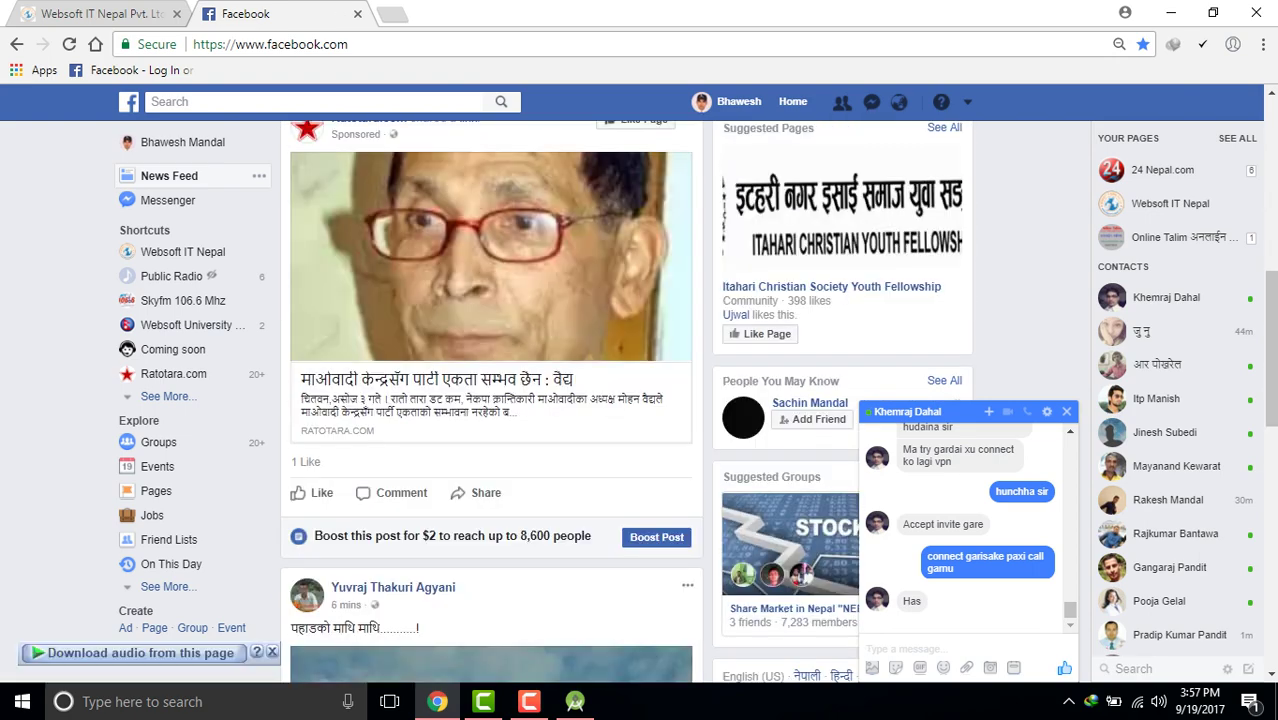
scroll(490, 400, down, 12)
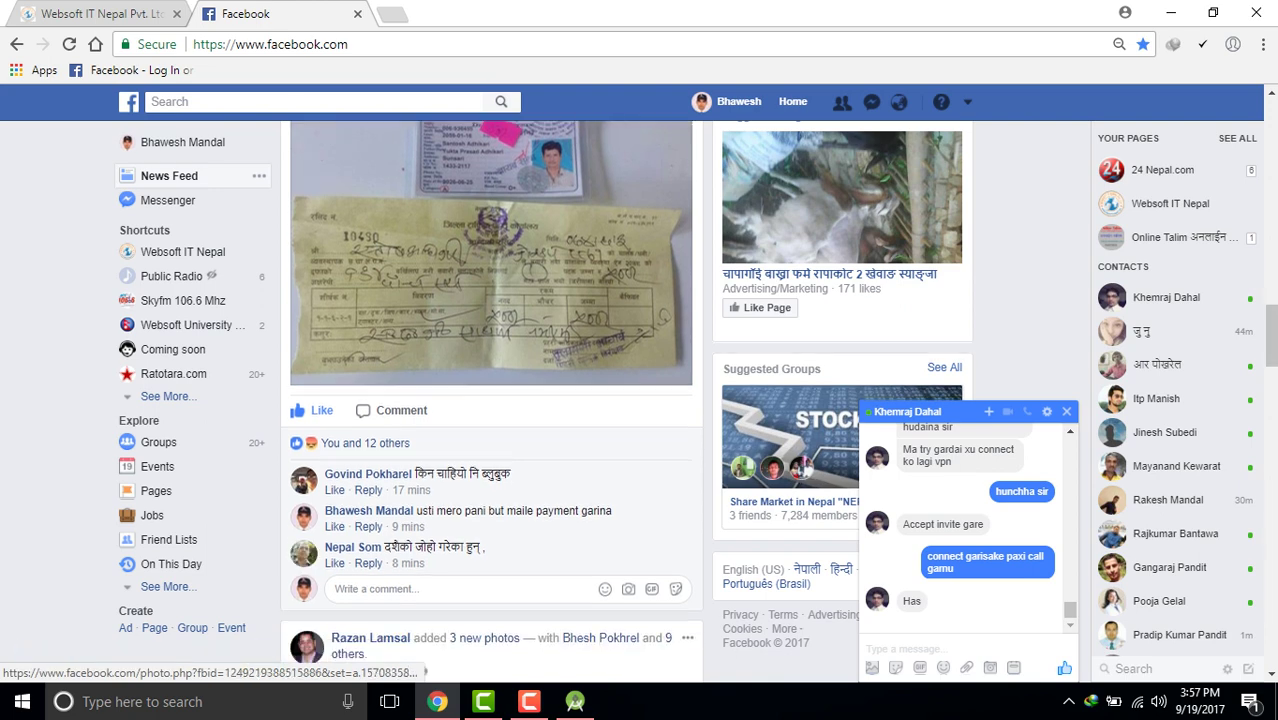
scroll(490, 400, down, 4)
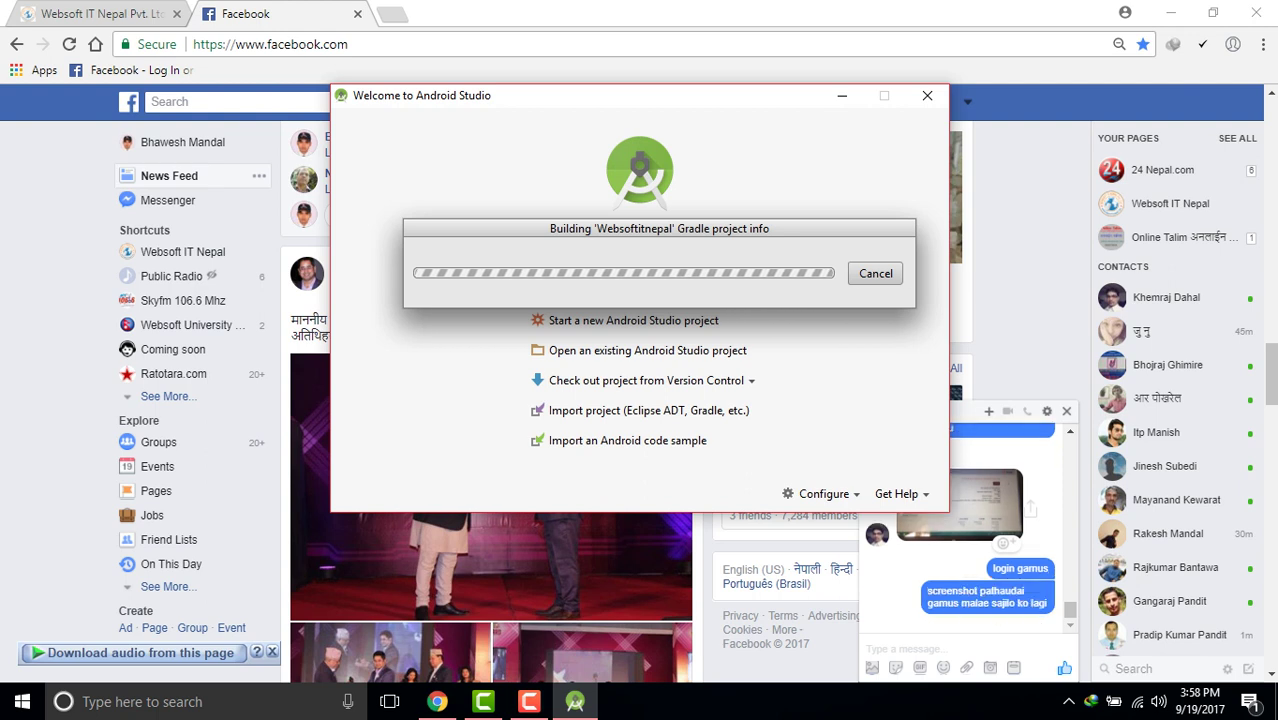
Minimize the browser to show the desktop behind the project build window
click(1170, 13)
right_click(1022, 184)
click(1075, 238)
right_click(1026, 96)
click(1075, 150)
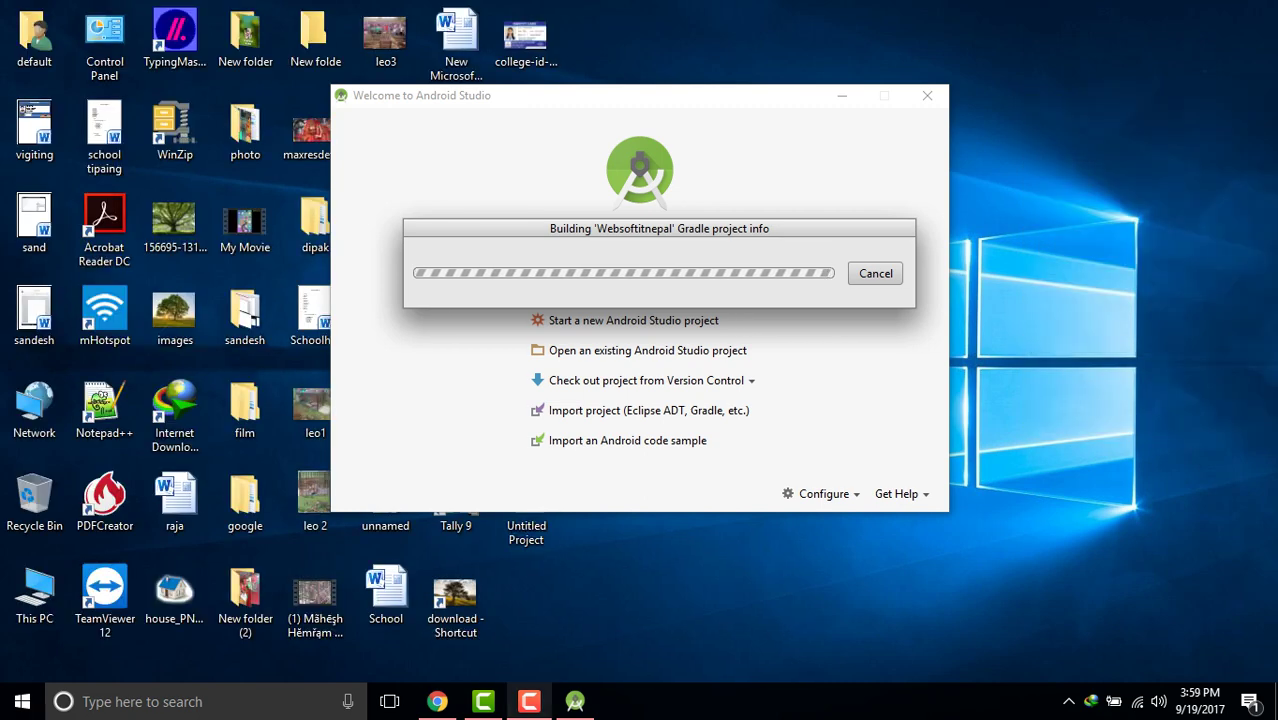
Switch to Chrome, place a voice call to the open Facebook chat's contact, and minimize the call window
click(437, 701)
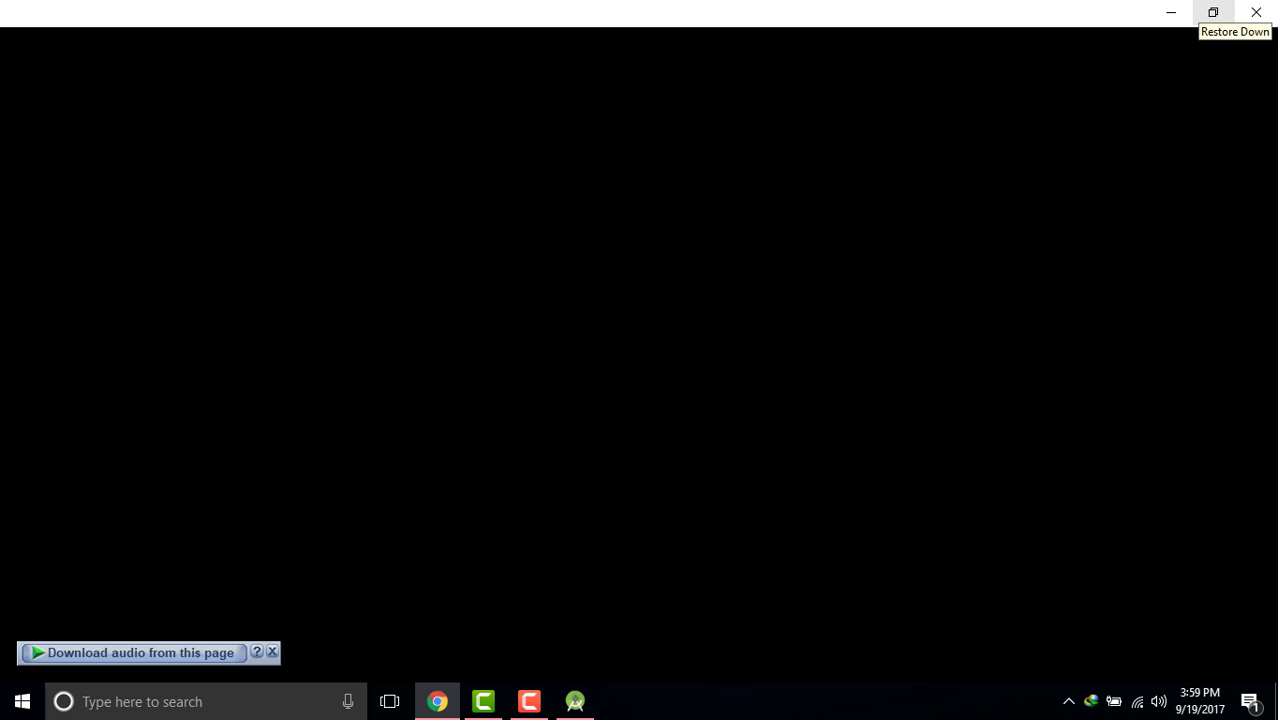
click(1213, 12)
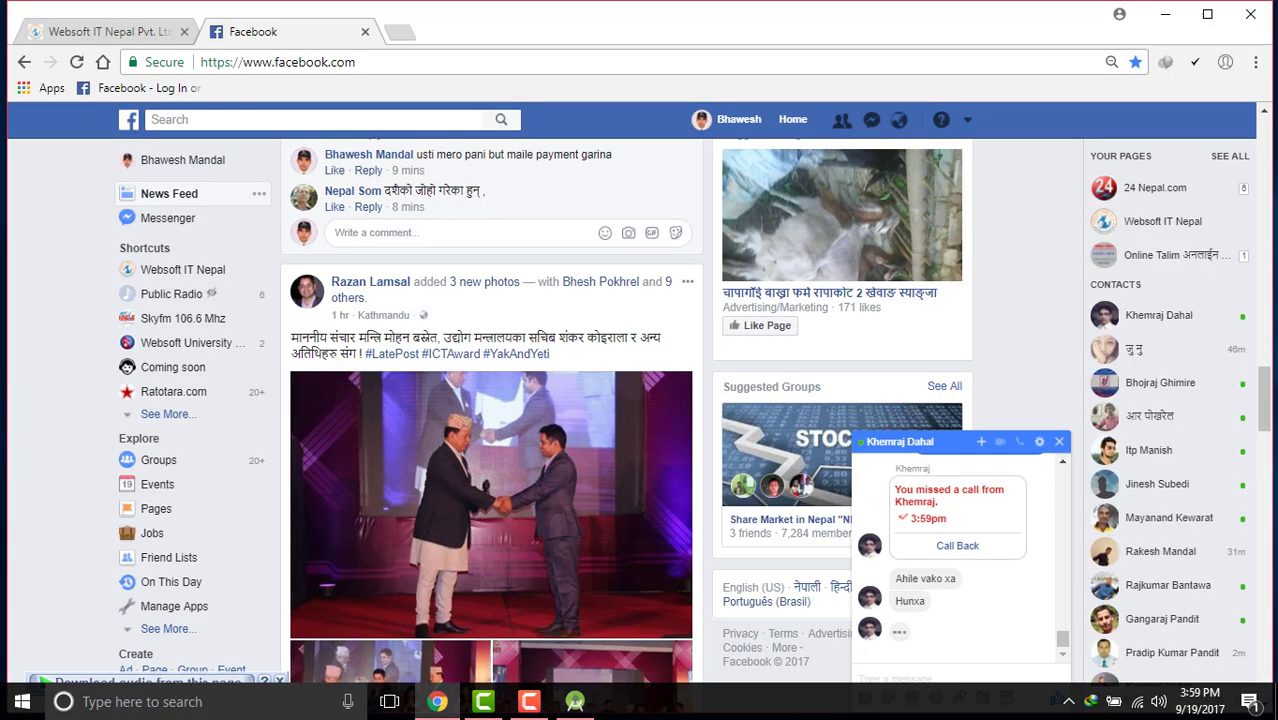
click(1019, 441)
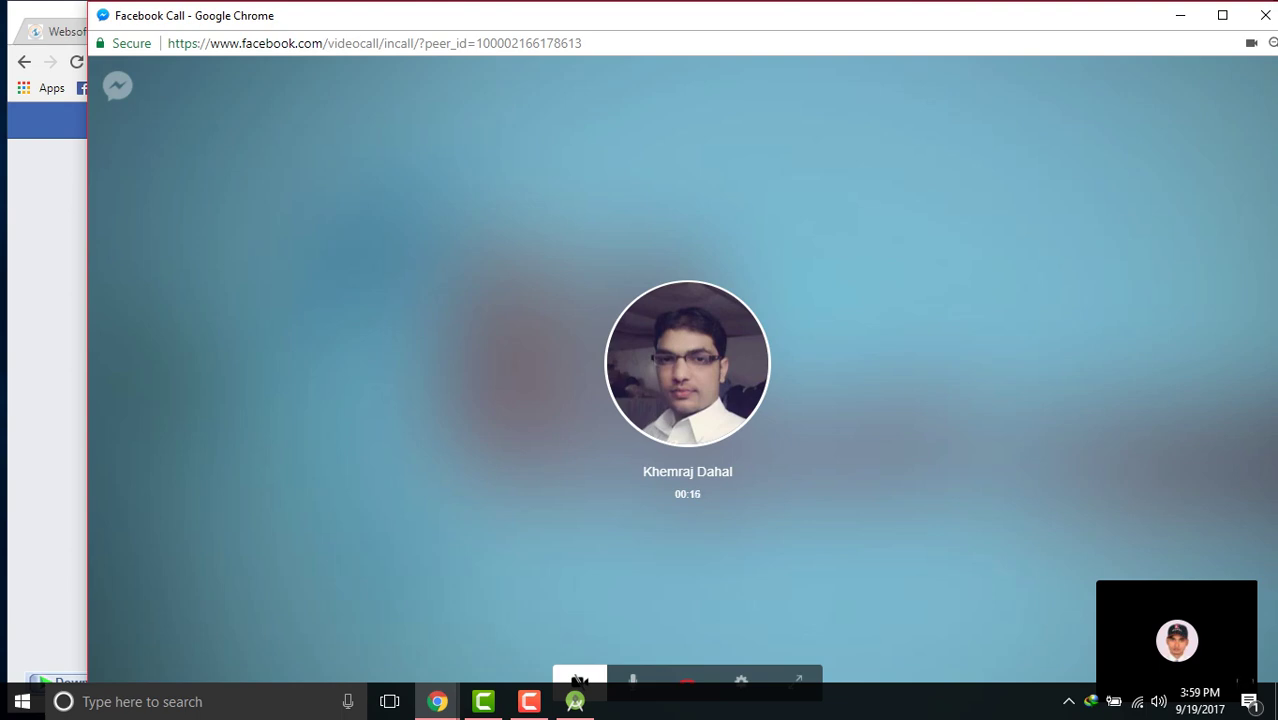
click(1222, 15)
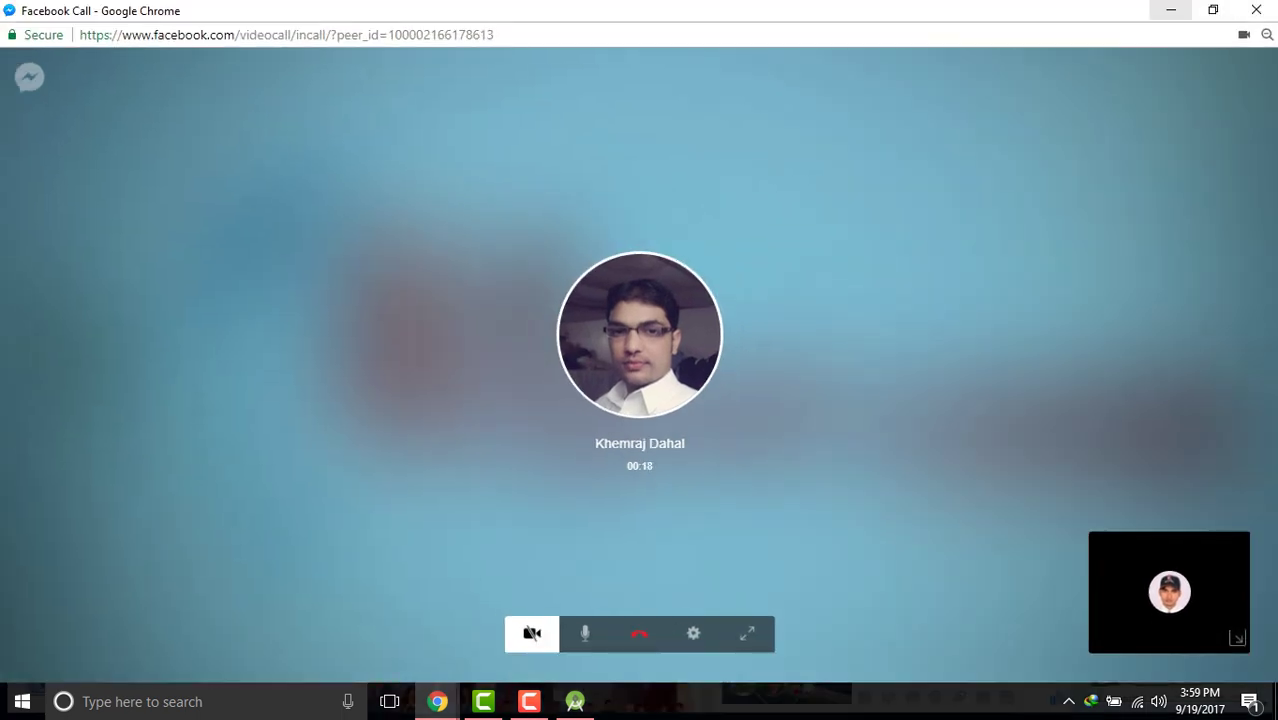
click(1171, 10)
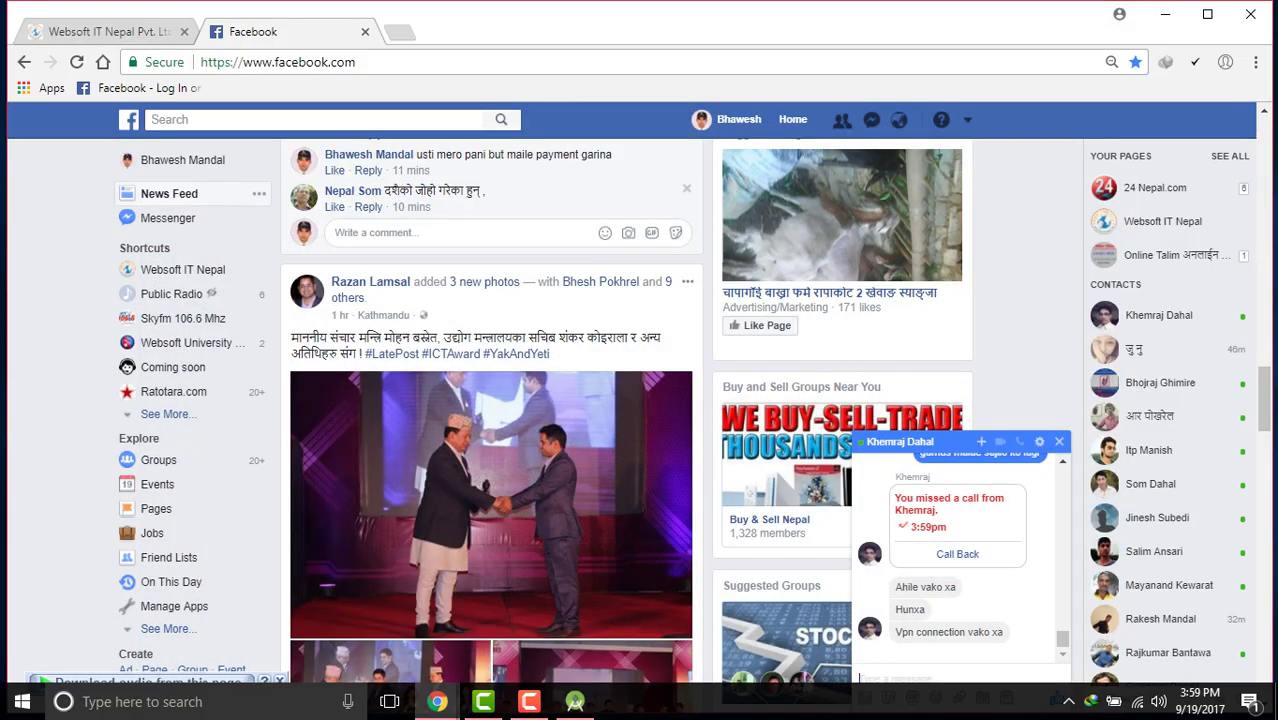
Reload the Facebook home page and look through the latest news feed posts
click(793, 119)
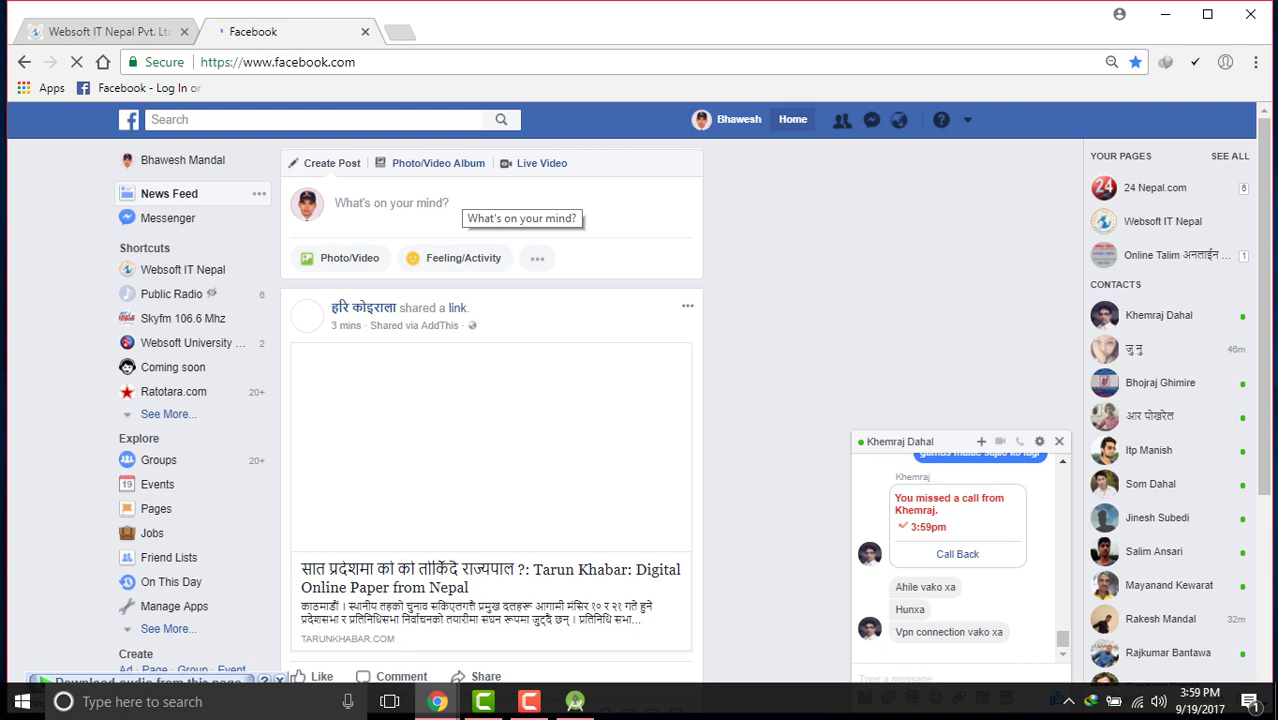
scroll(491, 400, down, 5)
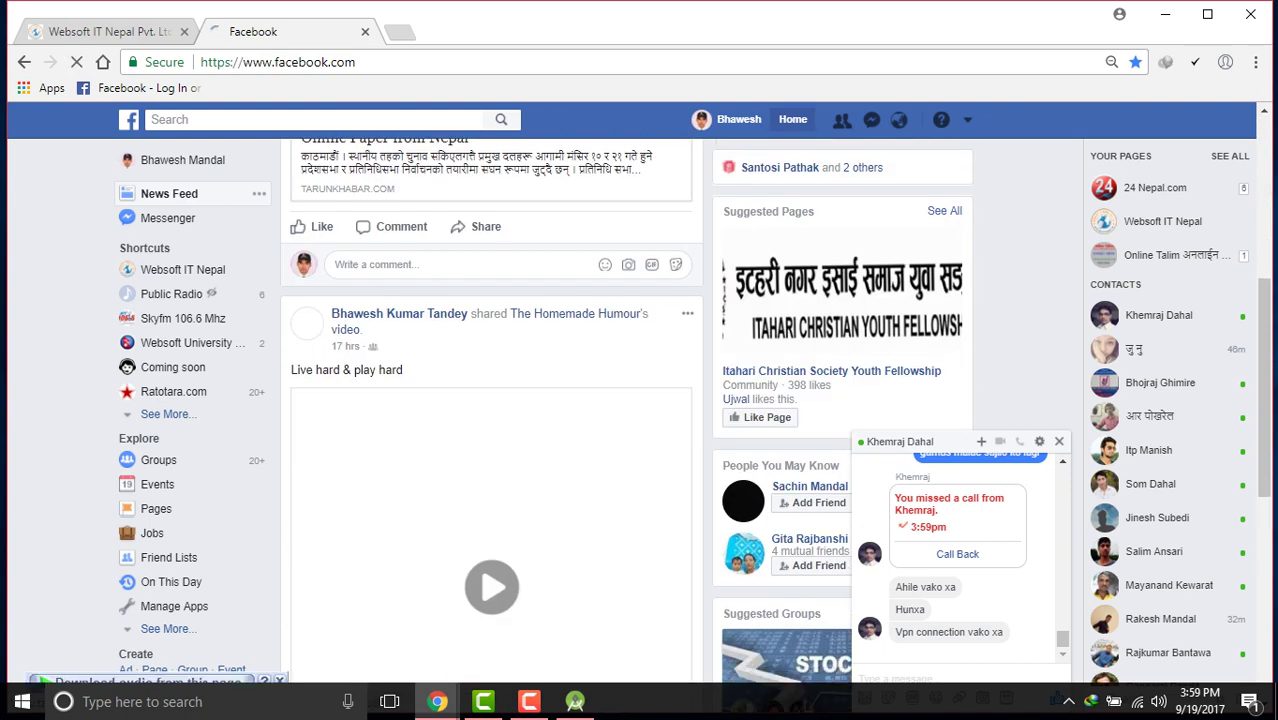
scroll(491, 420, down, 10)
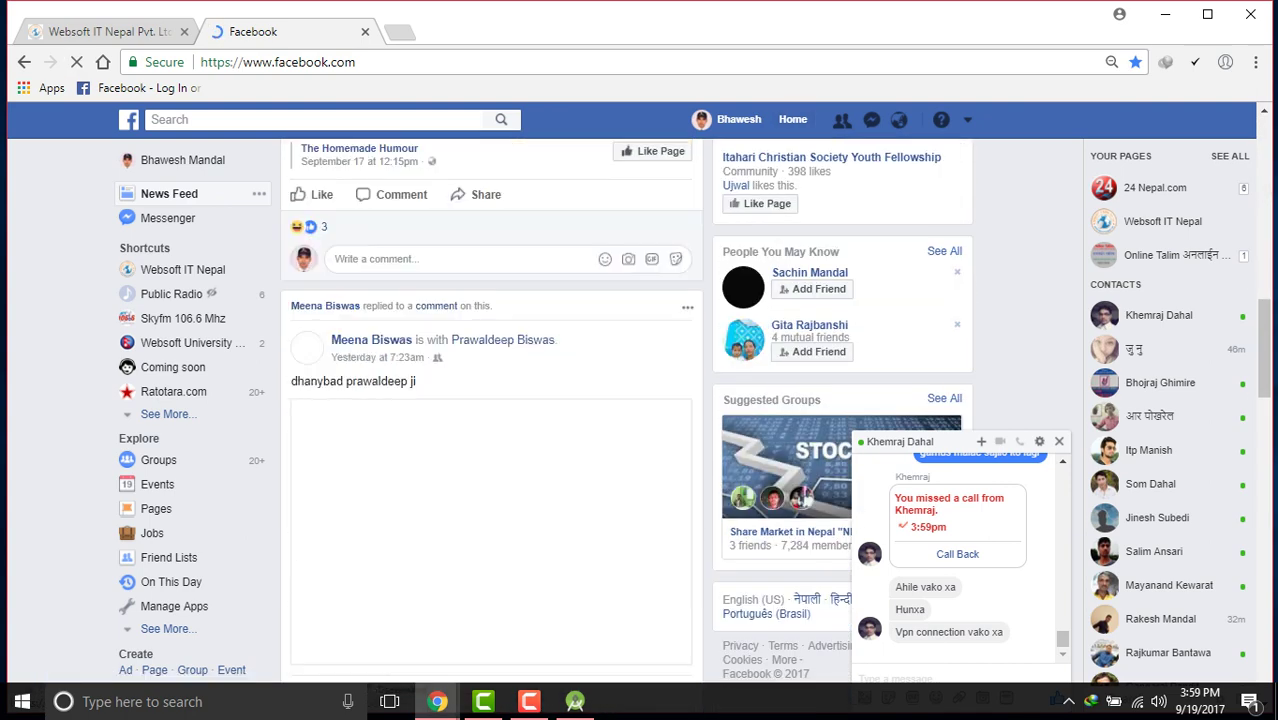
scroll(491, 420, down, 1)
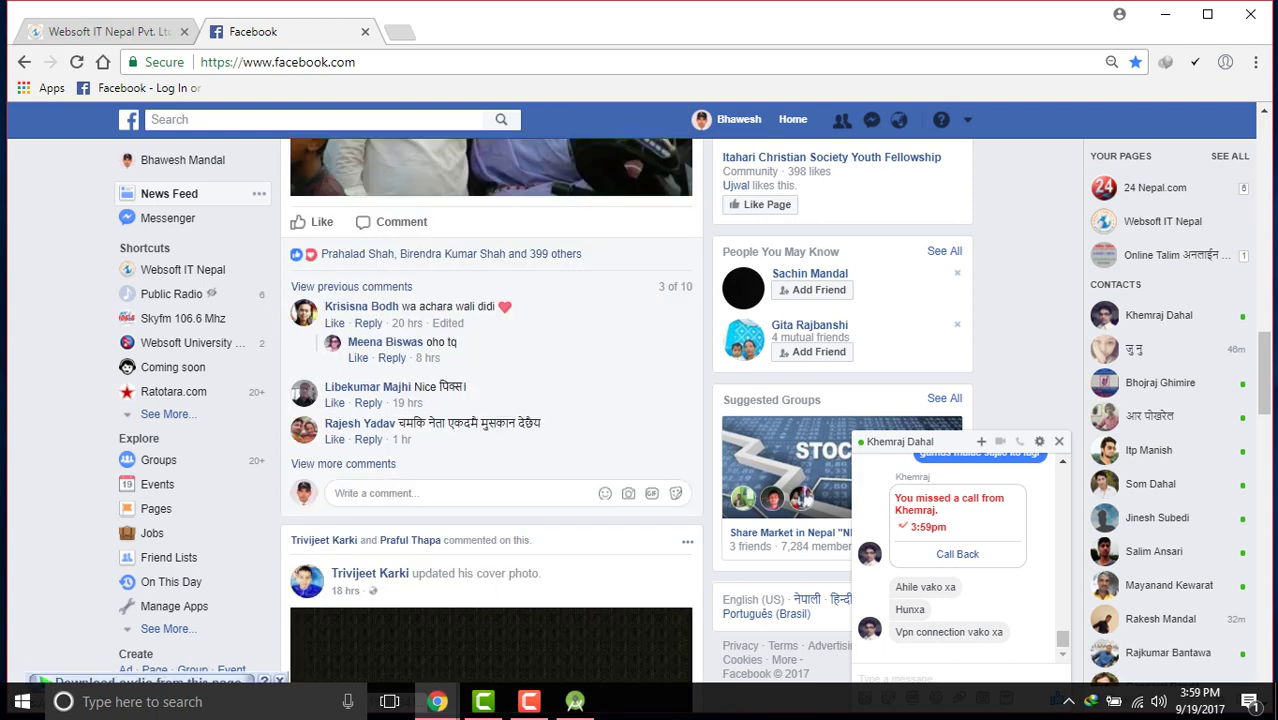
scroll(491, 400, up, 3)
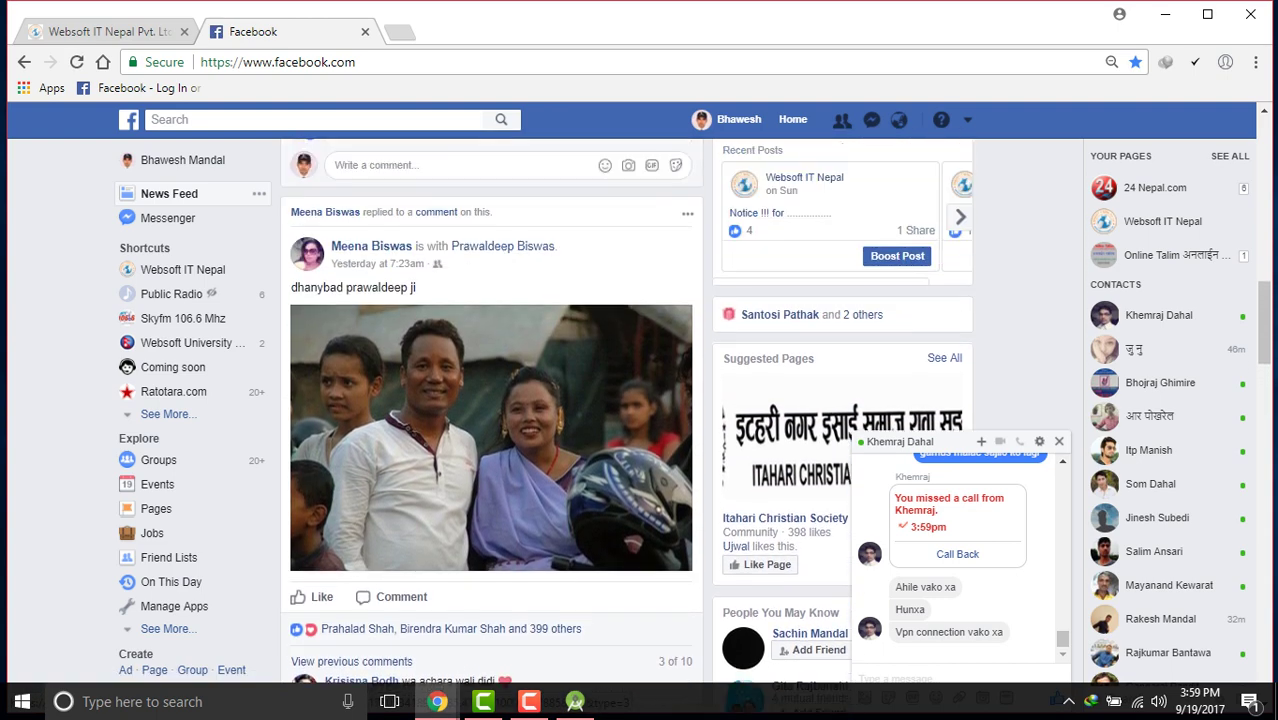
Allow the OpenJDK Platform binary through Windows Firewall on public networks
mouse_move(502, 246)
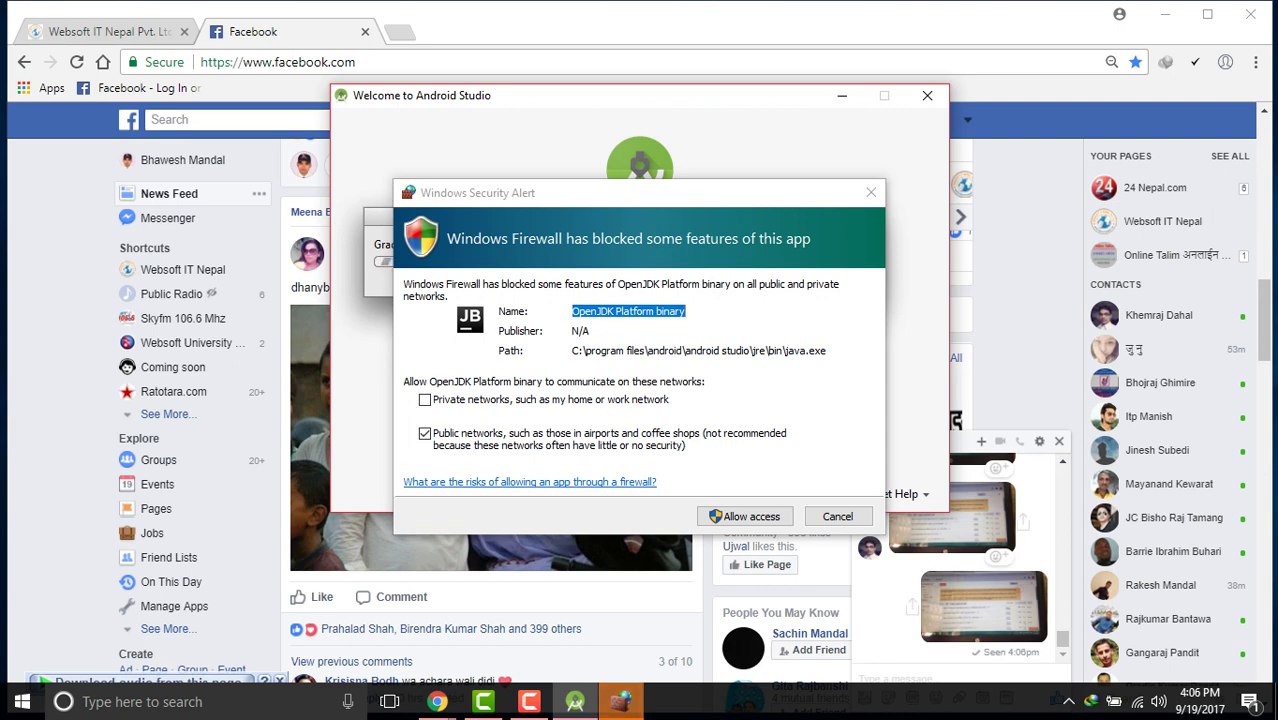
click(712, 350)
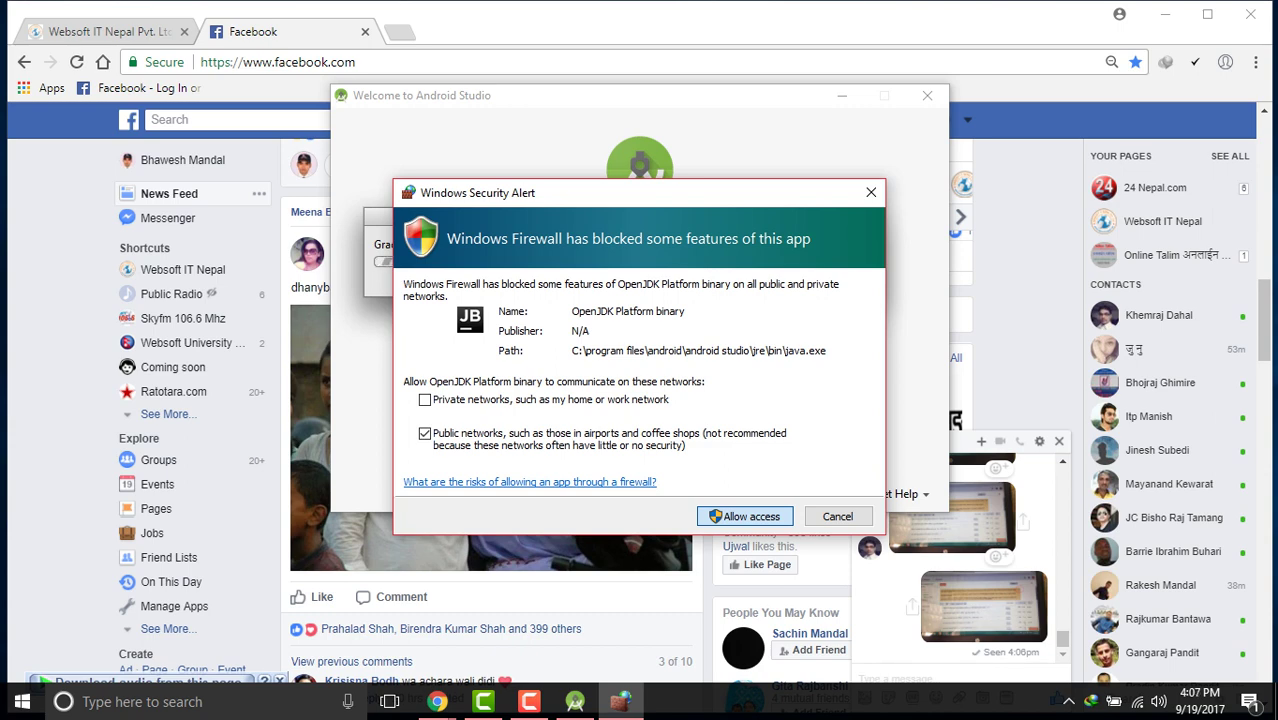
click(745, 516)
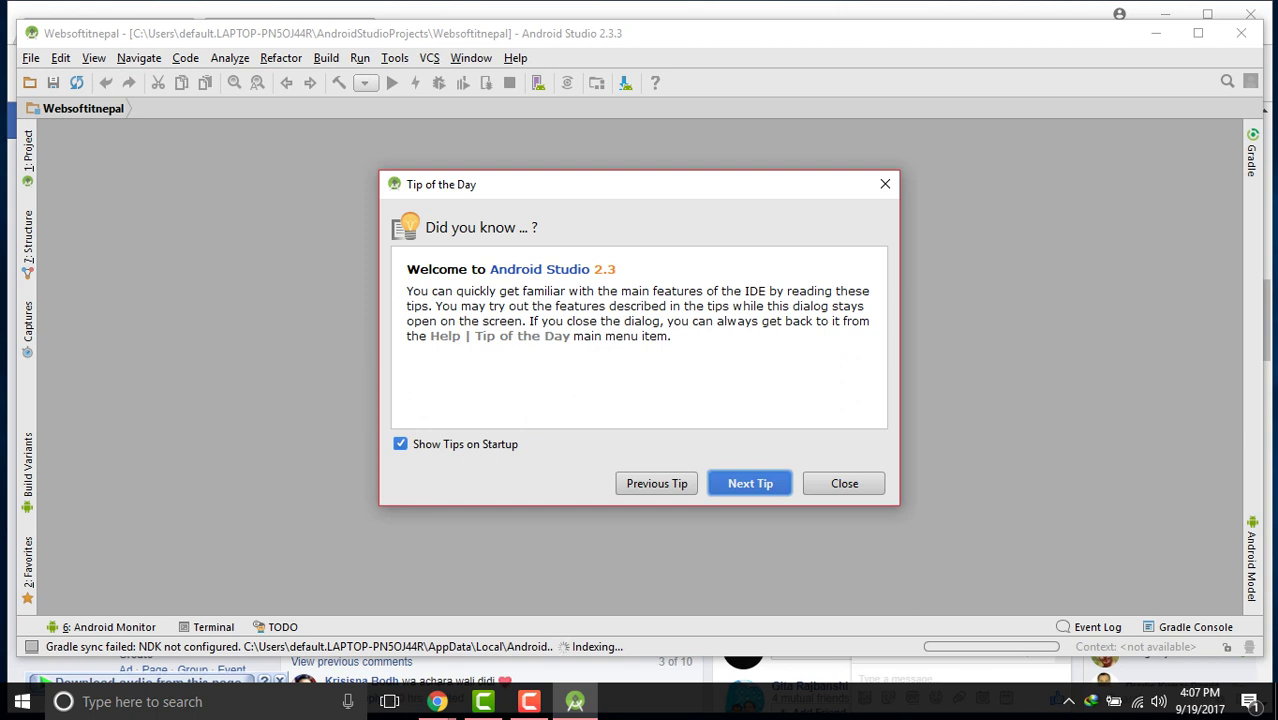
Turn off Show Tips on Startup, page through the tips, and close Tip of the Day
click(400, 444)
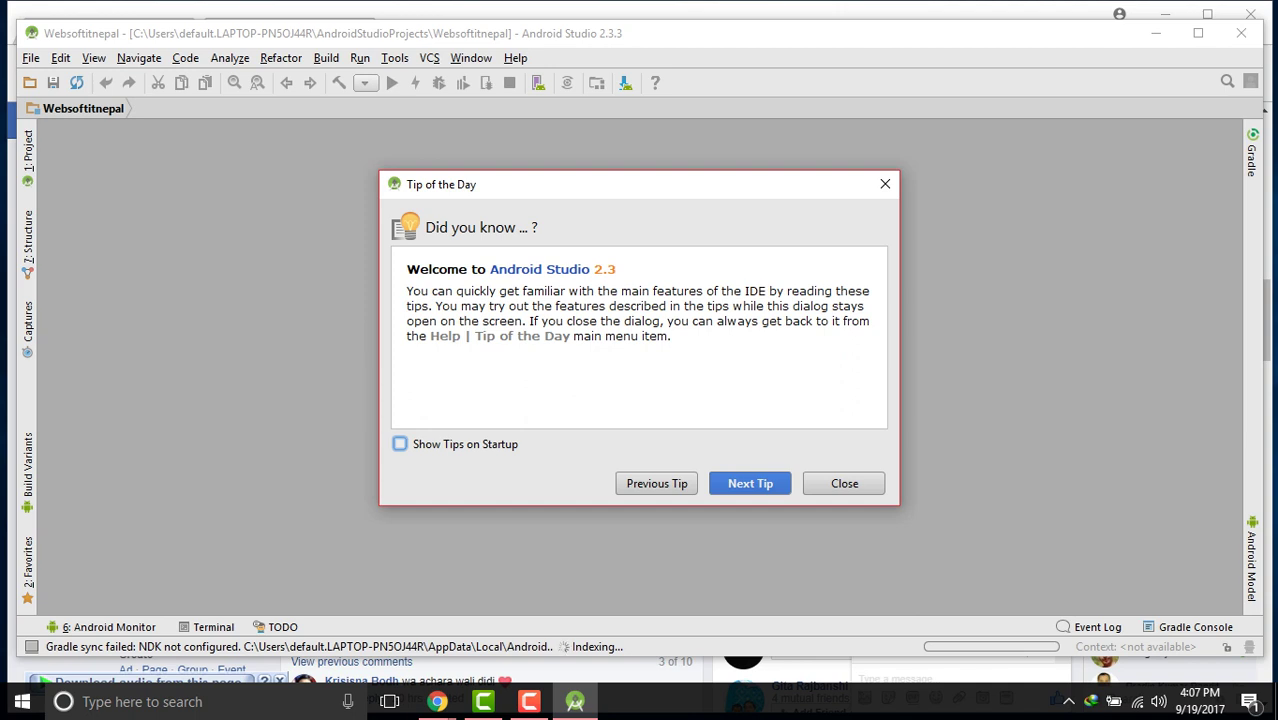
click(750, 483)
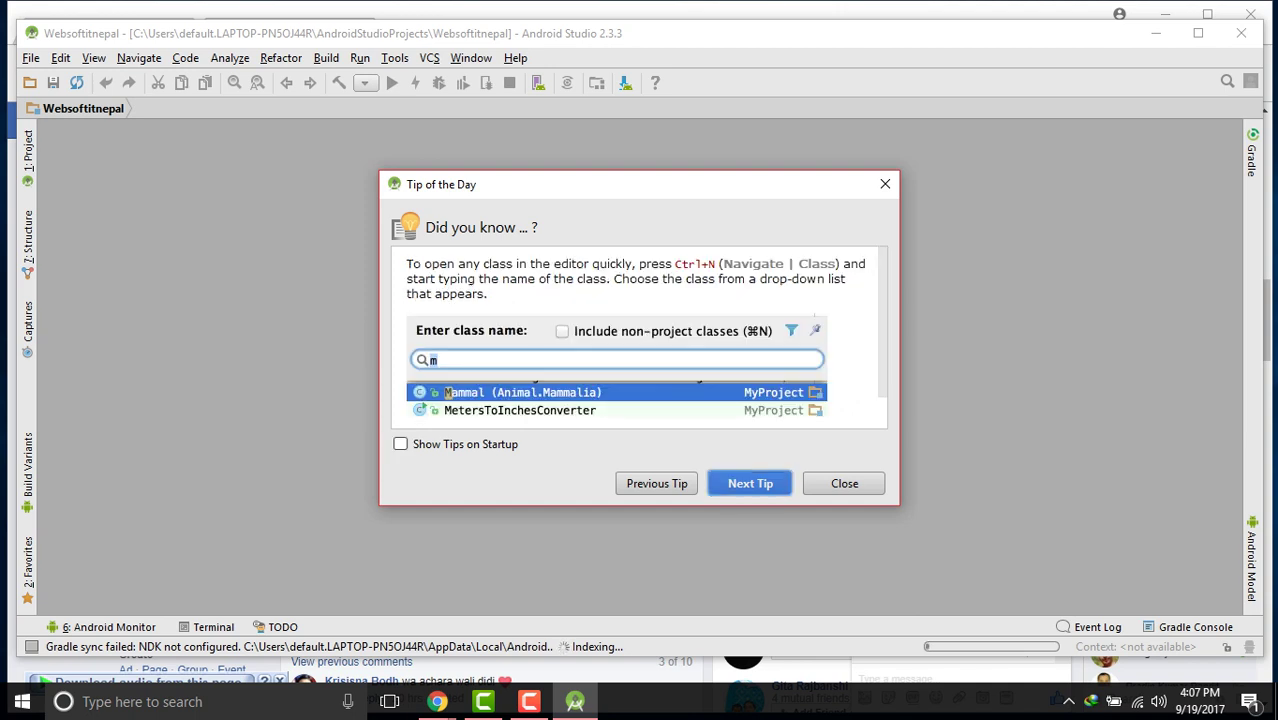
key(Return)
key(Return)
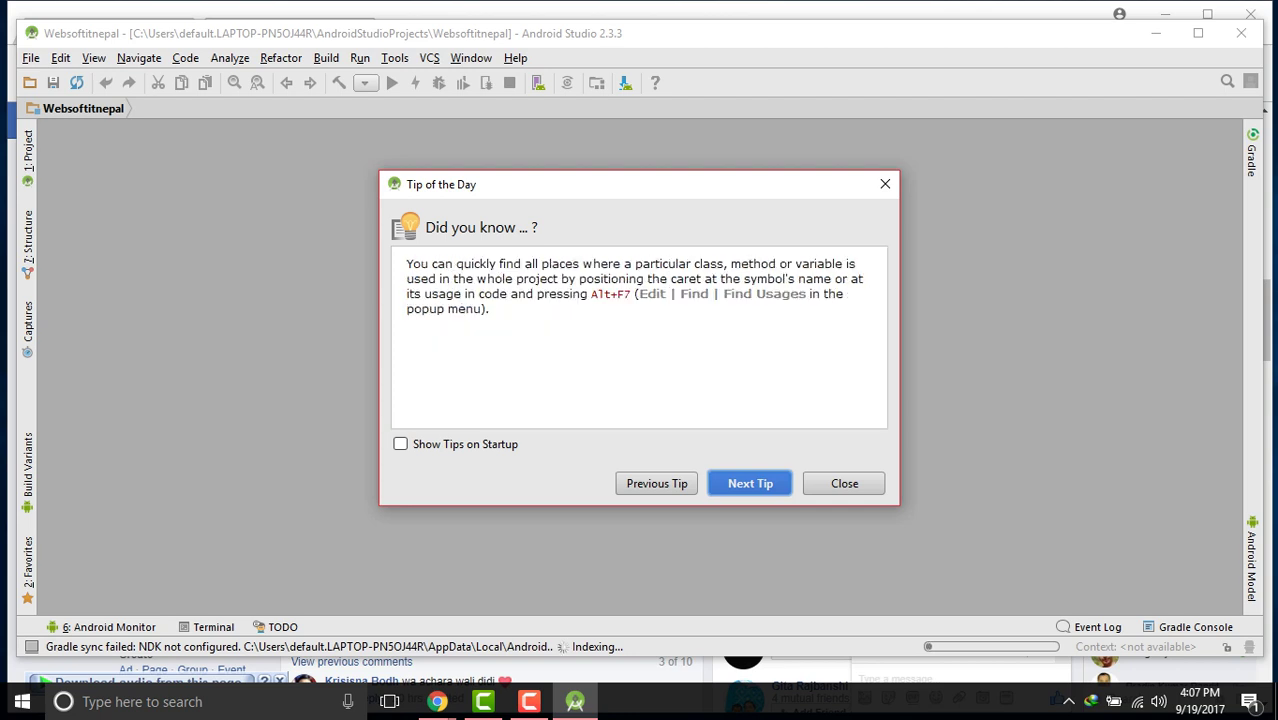
key(Return)
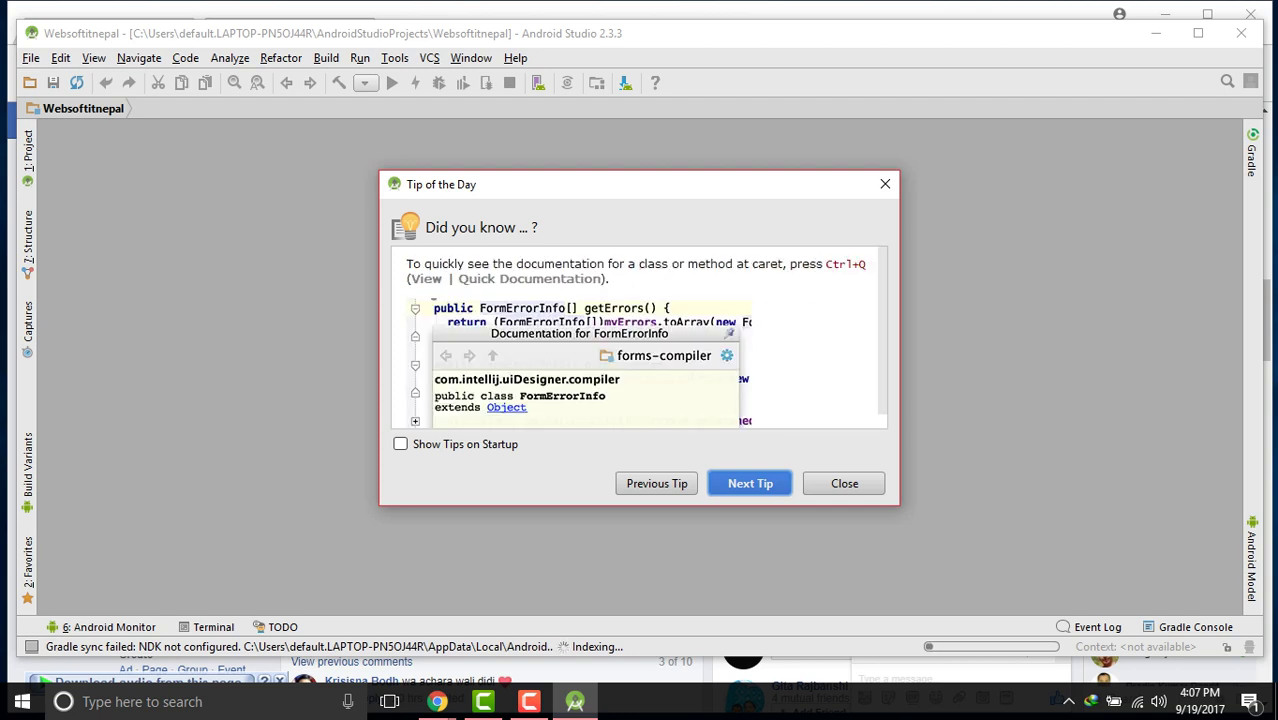
key(Return)
key(Return)
key(Return)
key(Return)
key(Escape)
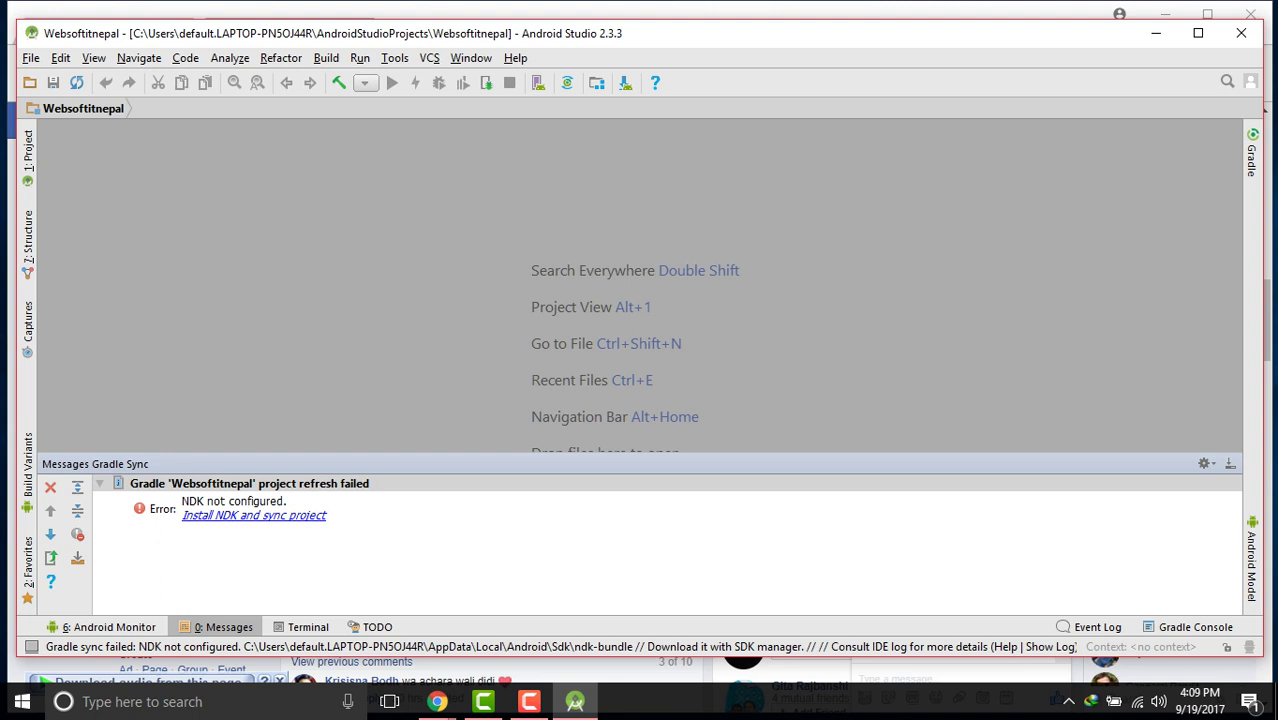
Start the NDK installation from the Gradle sync error, accepting the android-sdk-license
click(160, 509)
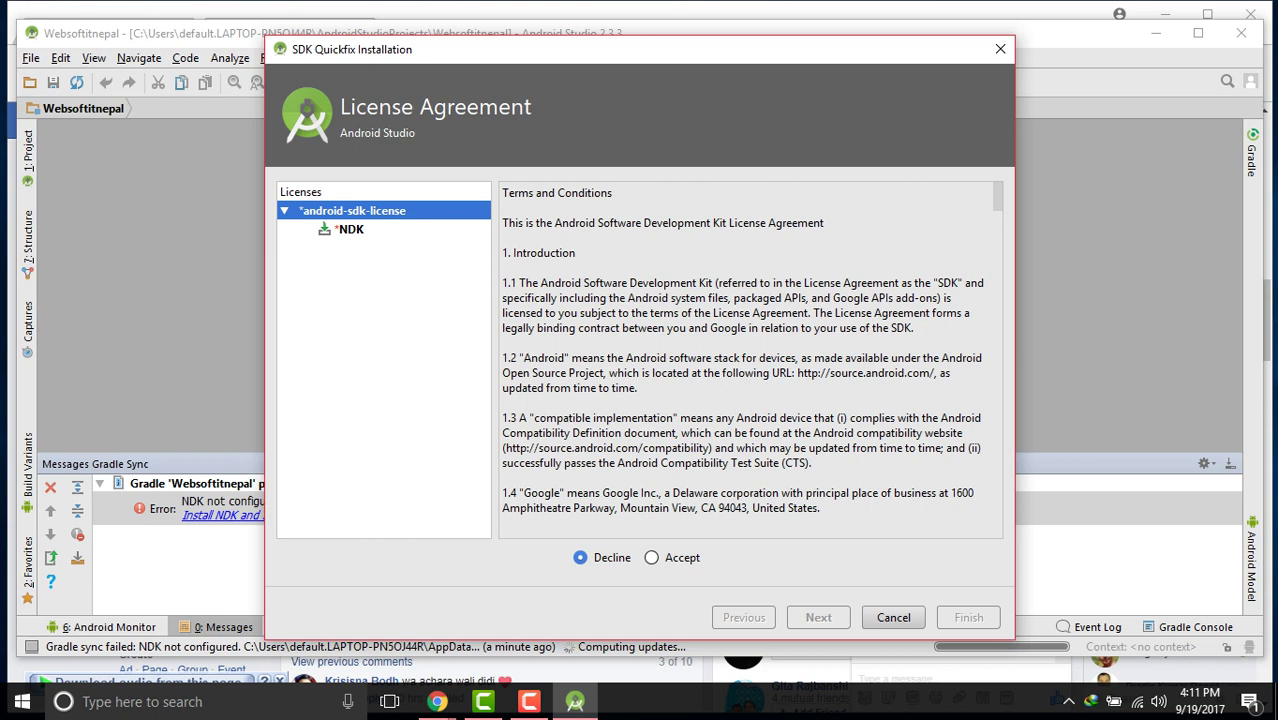
click(651, 557)
click(818, 617)
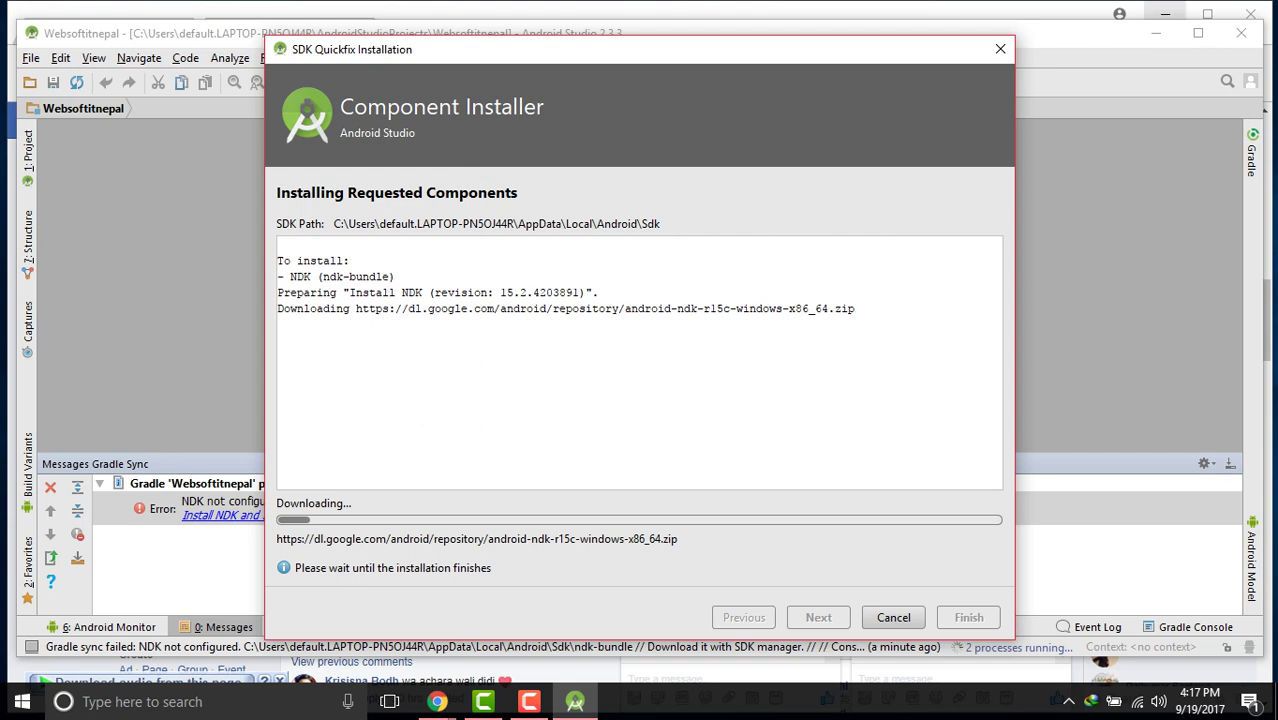
drag(600, 49, 670, 54)
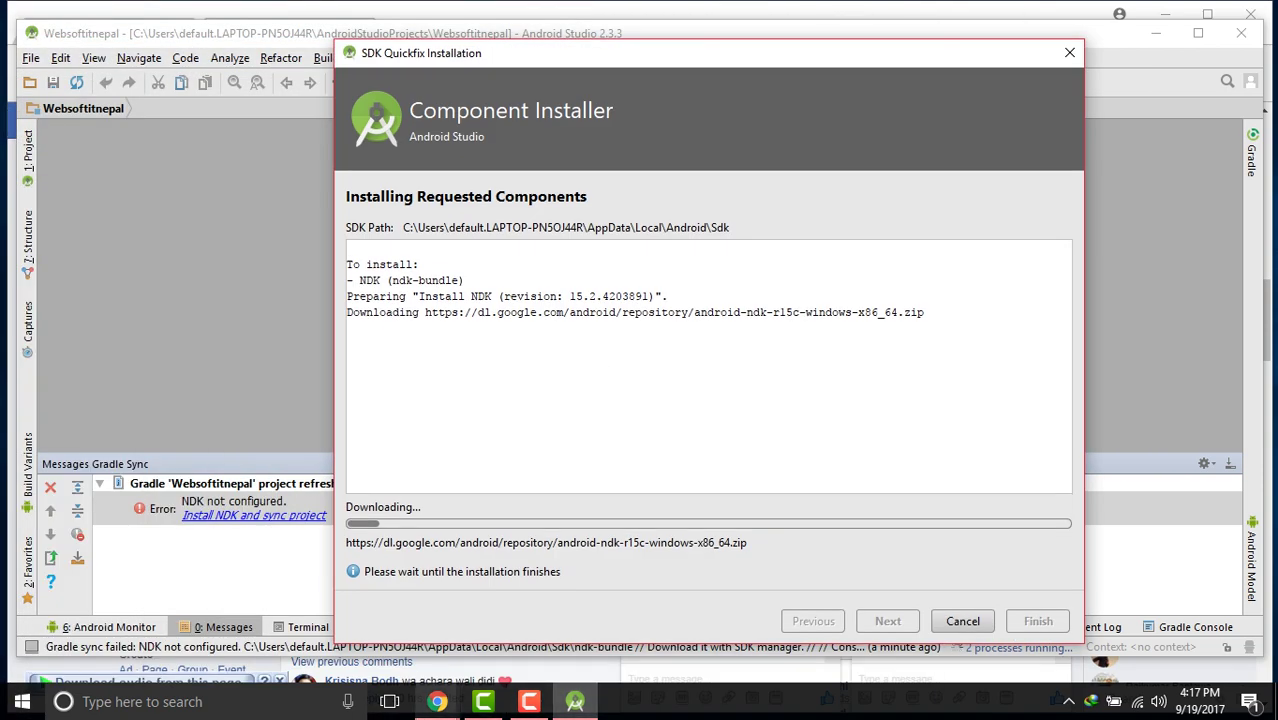
Check the ongoing Facebook call in Chrome, and return to Android Studio to finish the component installer
click(437, 701)
click(538, 615)
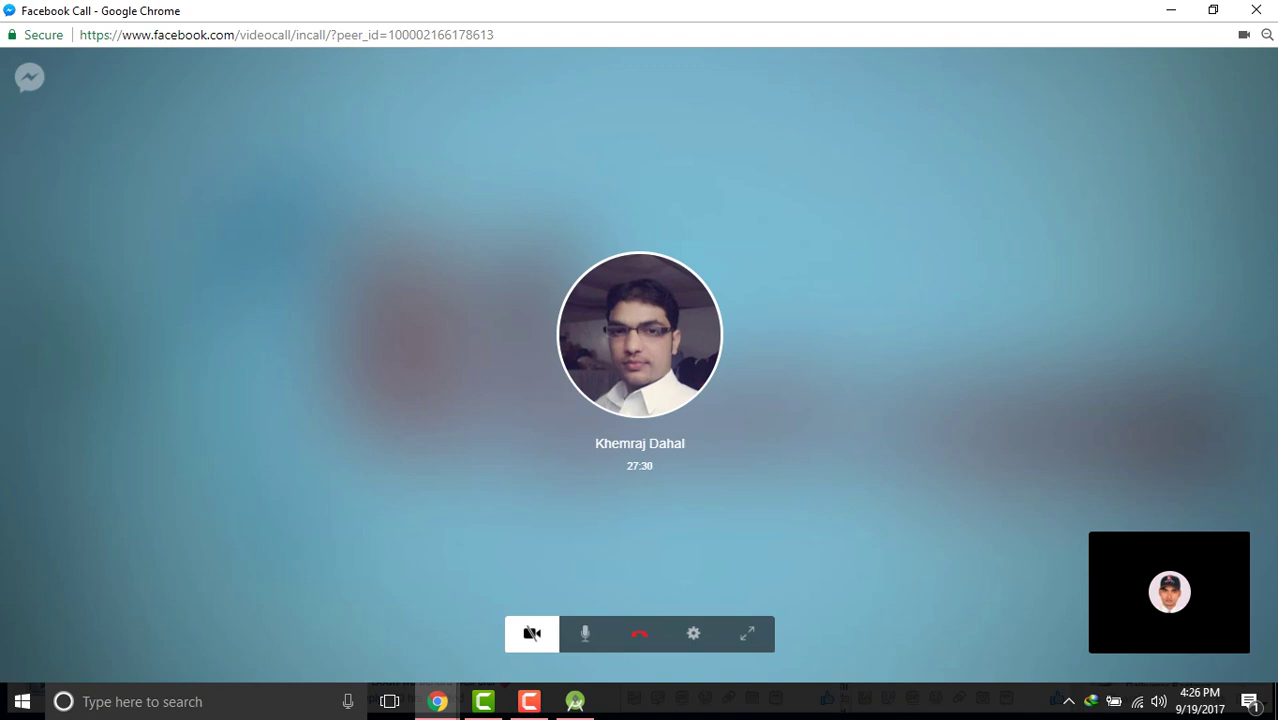
click(575, 701)
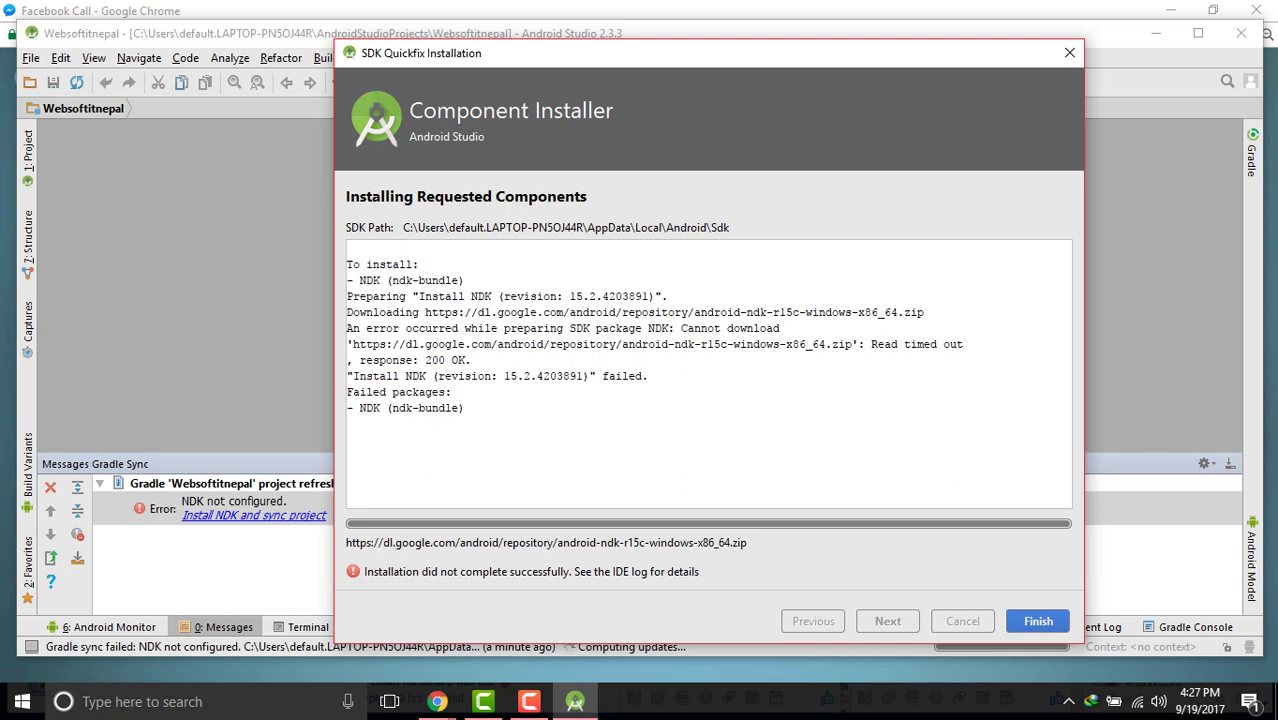
key(Return)
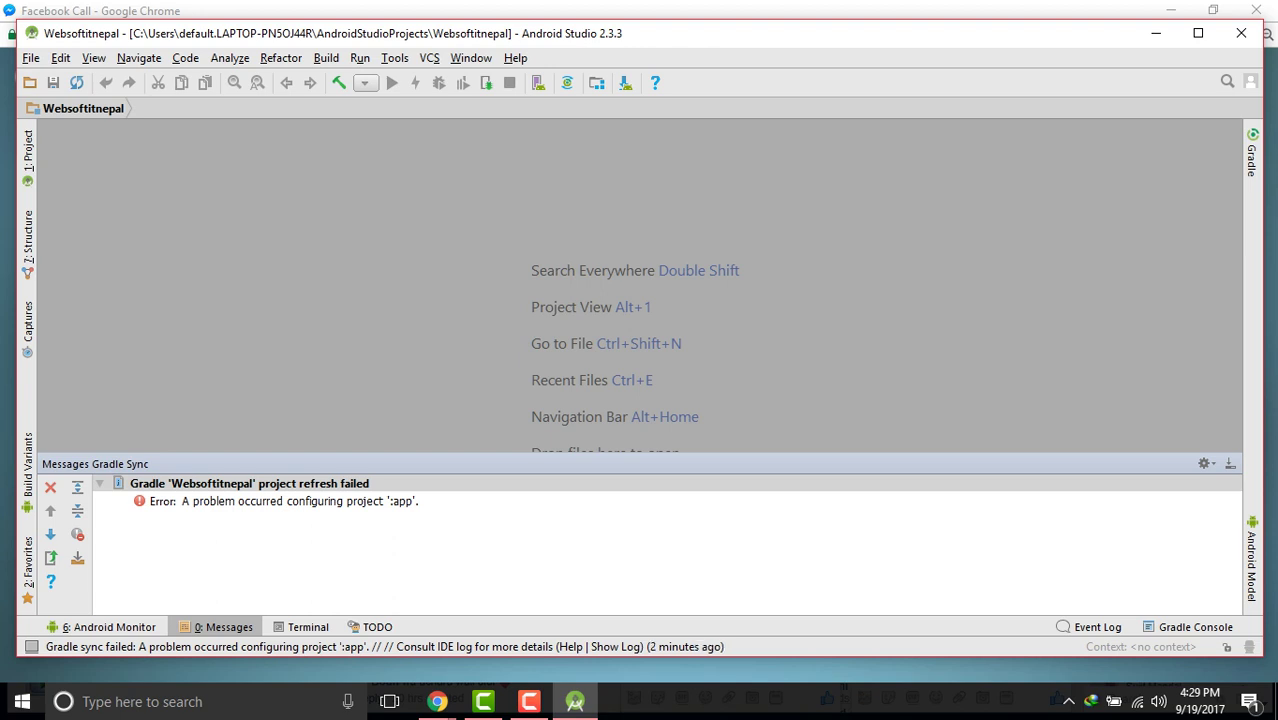
Examine the Gradle sync error about configuring project ':app', including the Gradle Console
click(283, 501)
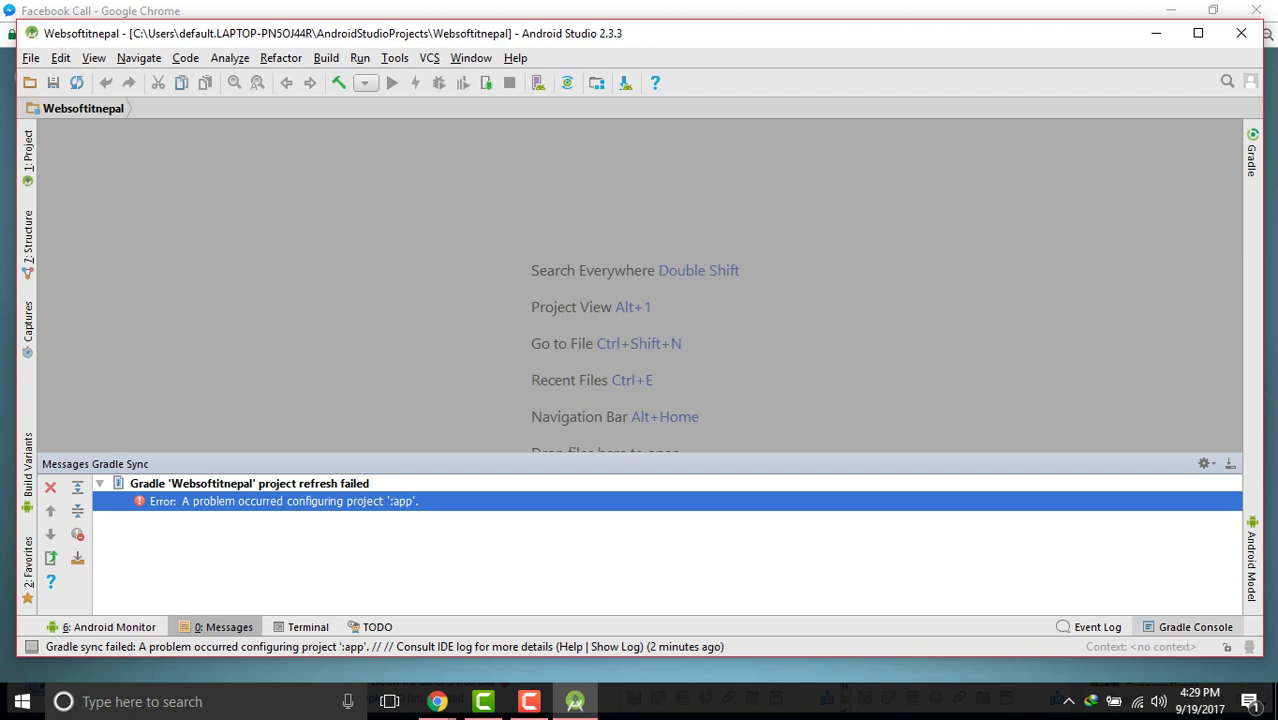
click(1193, 627)
click(1193, 627)
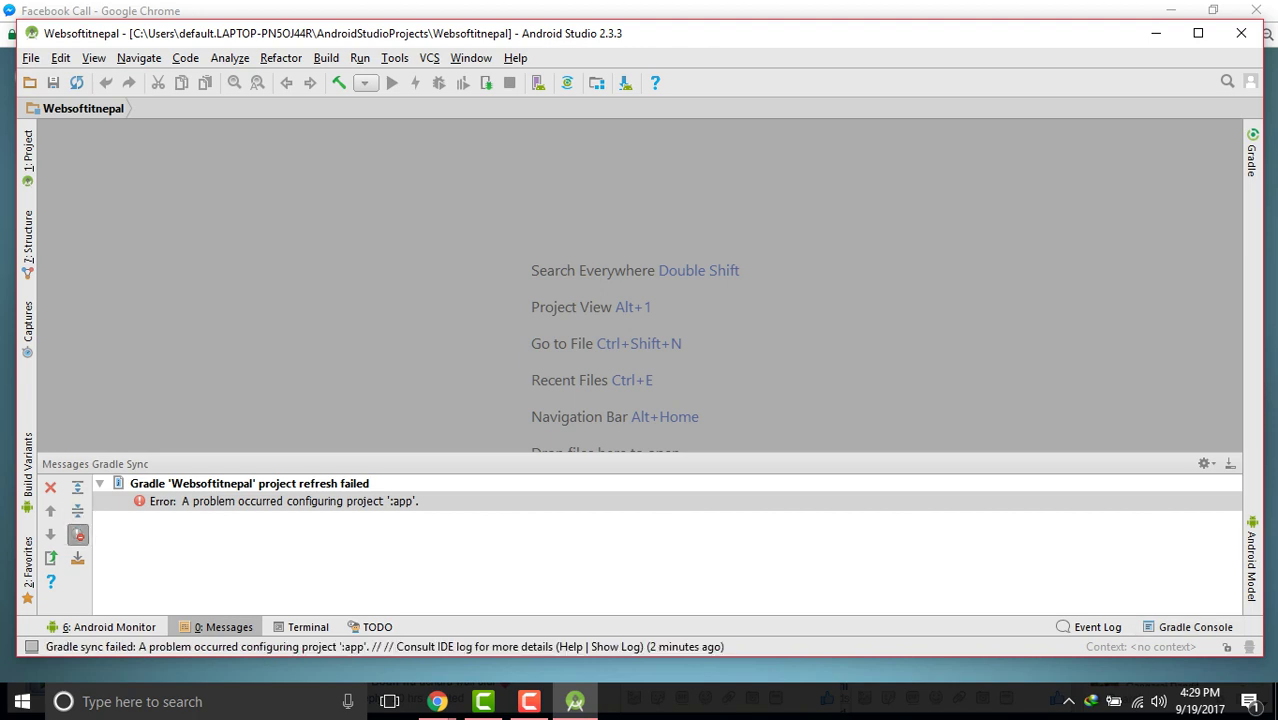
click(283, 501)
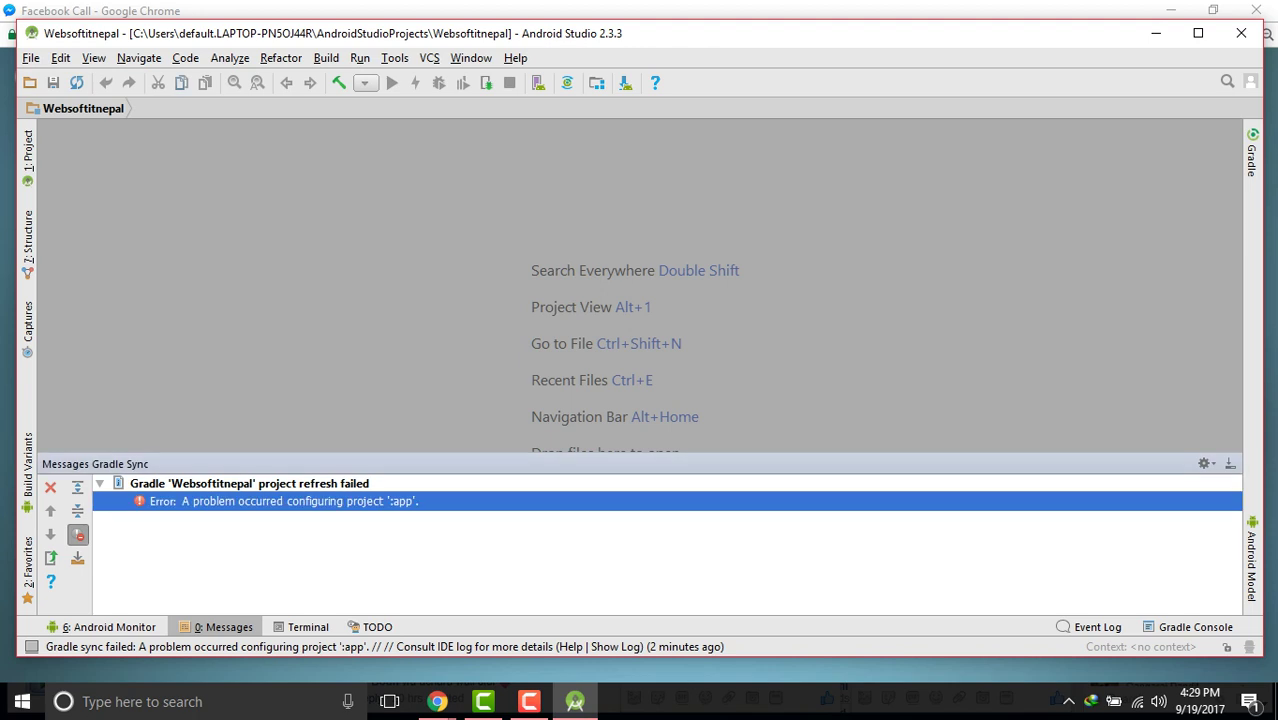
right_click(274, 503)
click(308, 510)
click(249, 483)
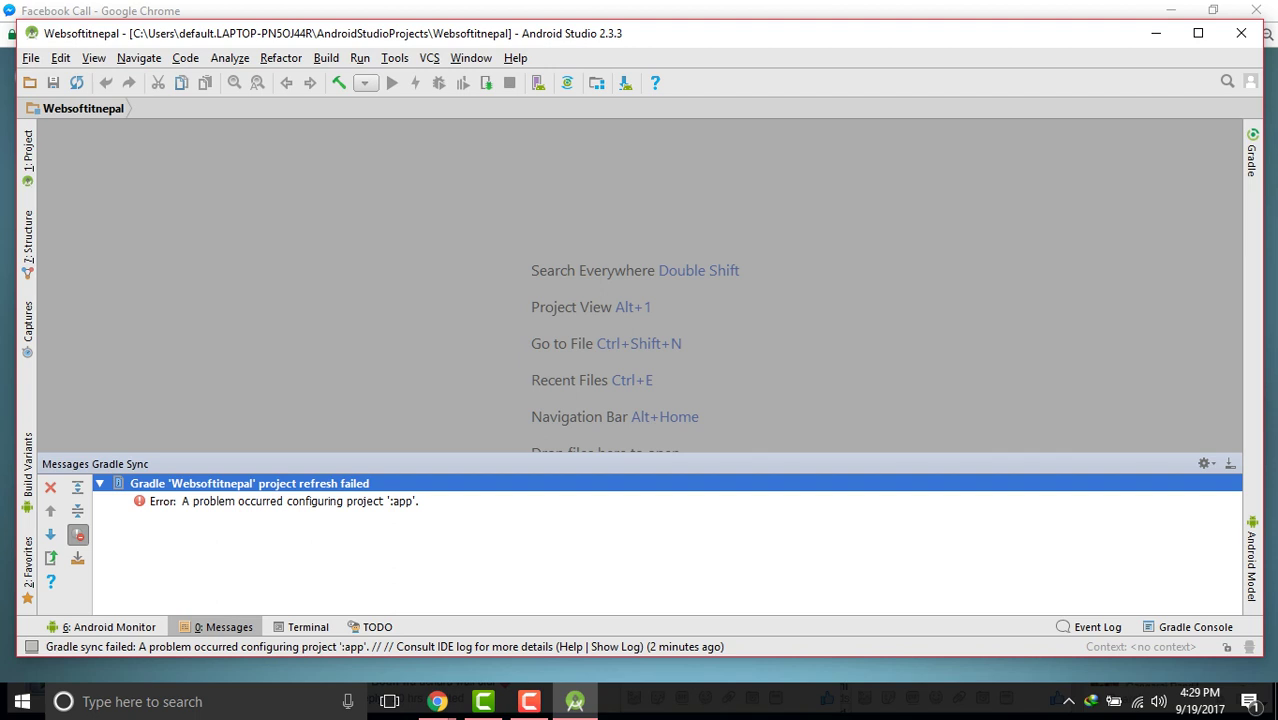
key(Left)
key(Right)
click(283, 501)
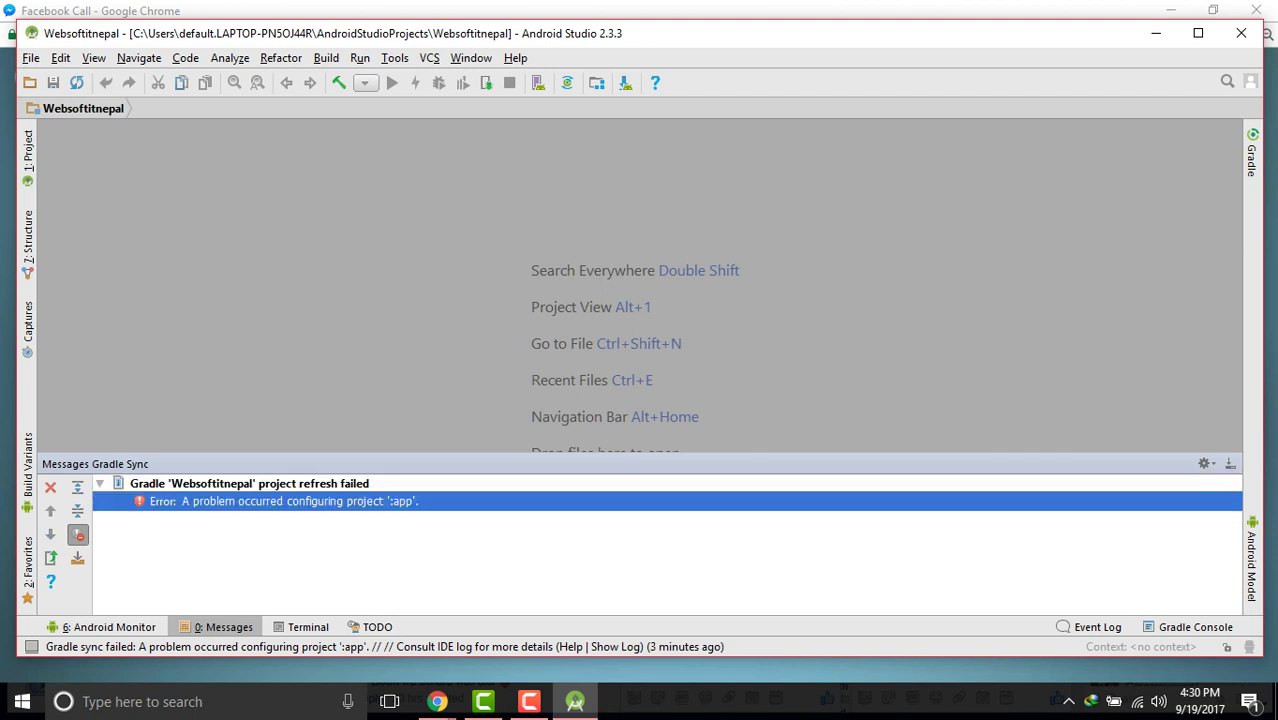
right_click(233, 507)
click(265, 515)
Browse the Websoftitnepal project root and its gradle/wrapper folder from the navigation bar
key(alt+Home)
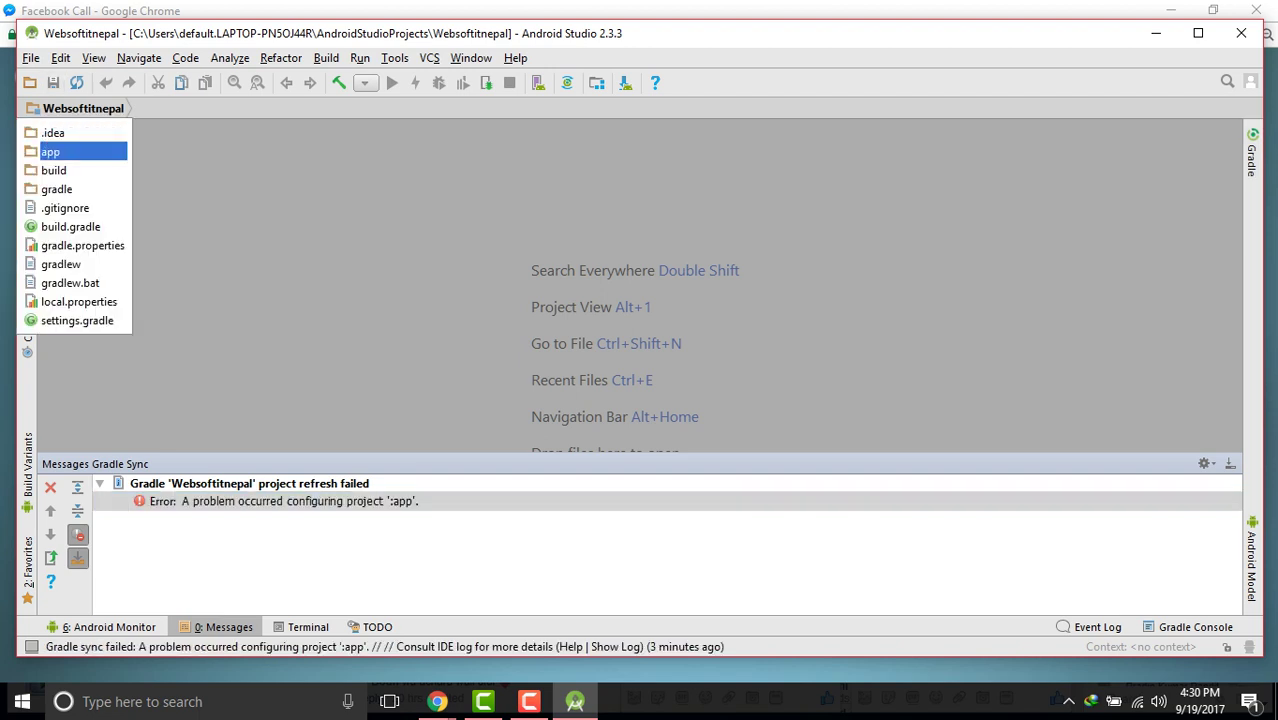
click(53, 132)
key(Down)
key(Down)
key(Down)
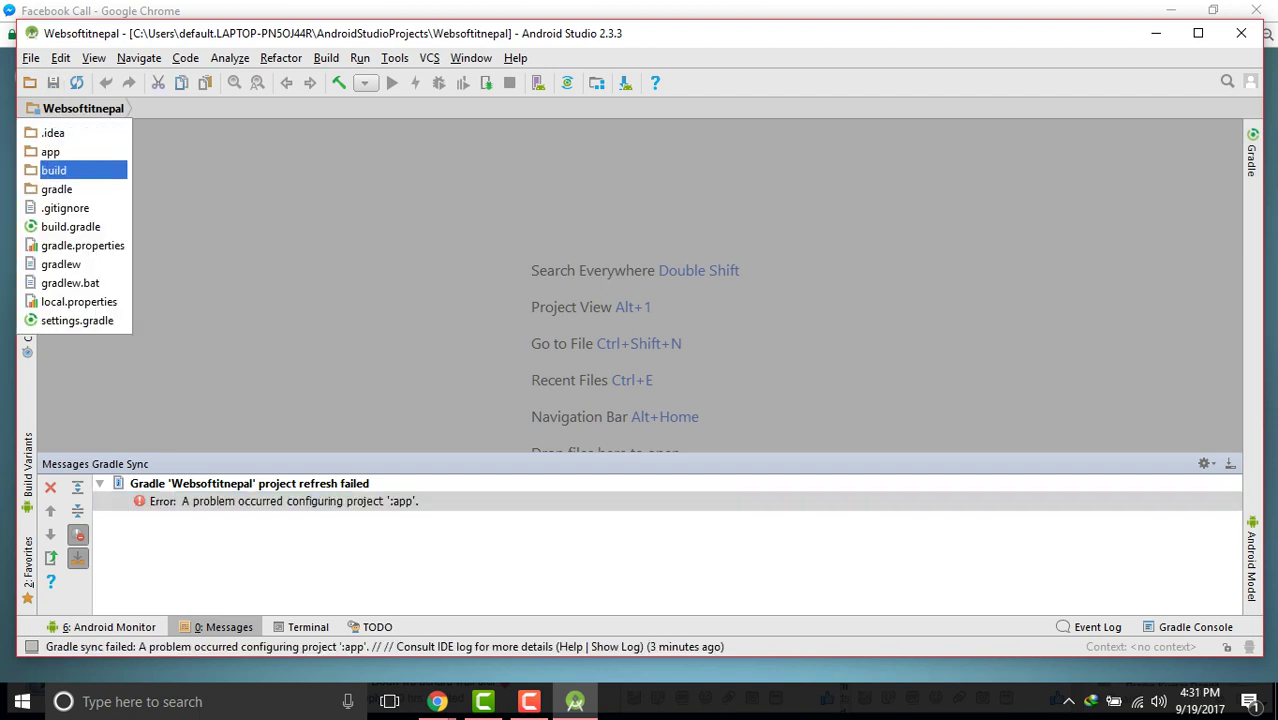
key(Return)
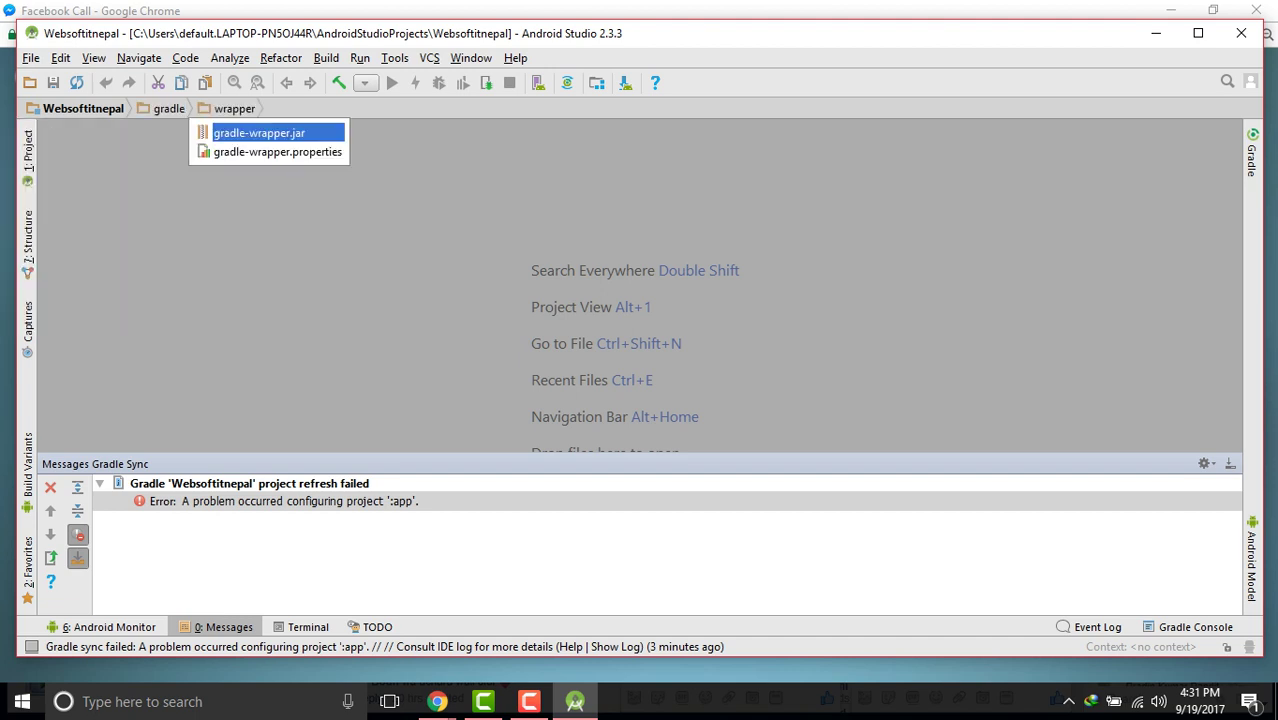
key(Left)
key(Left)
key(Up)
key(Up)
key(Up)
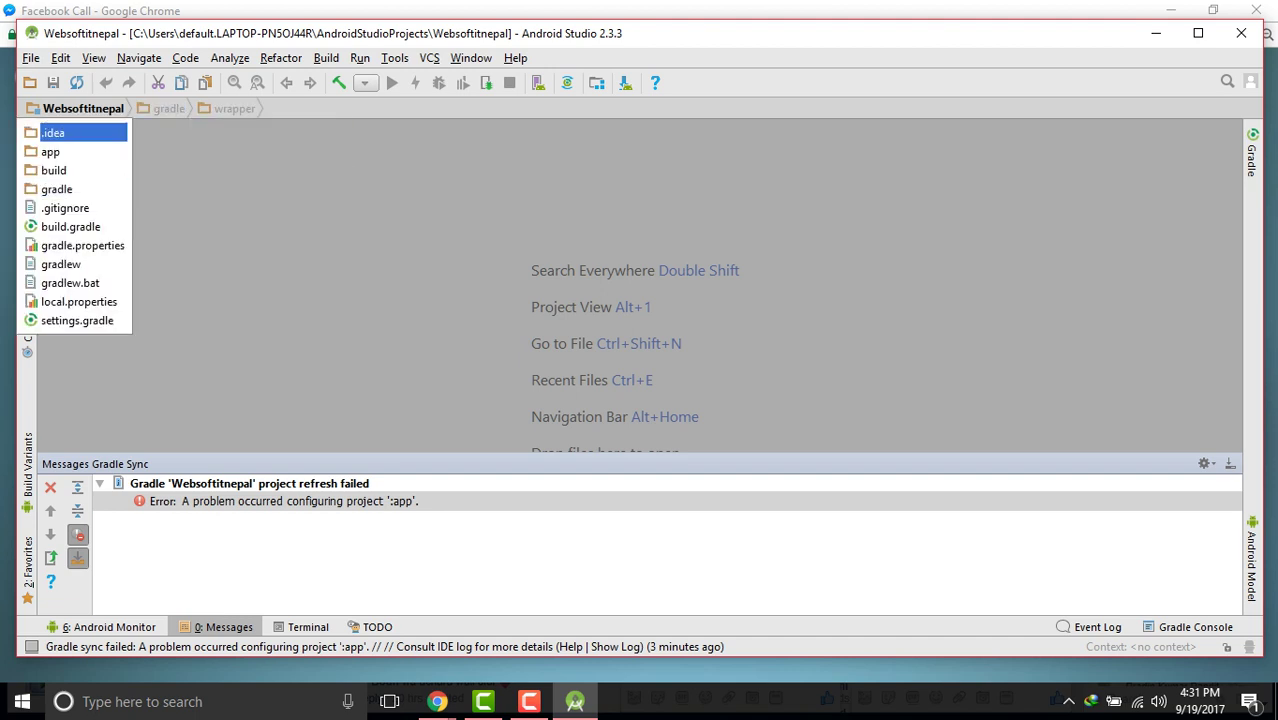
List the contents of the project's .idea folder and its copyright subfolder
key(Return)
key(Down)
key(Down)
key(Up)
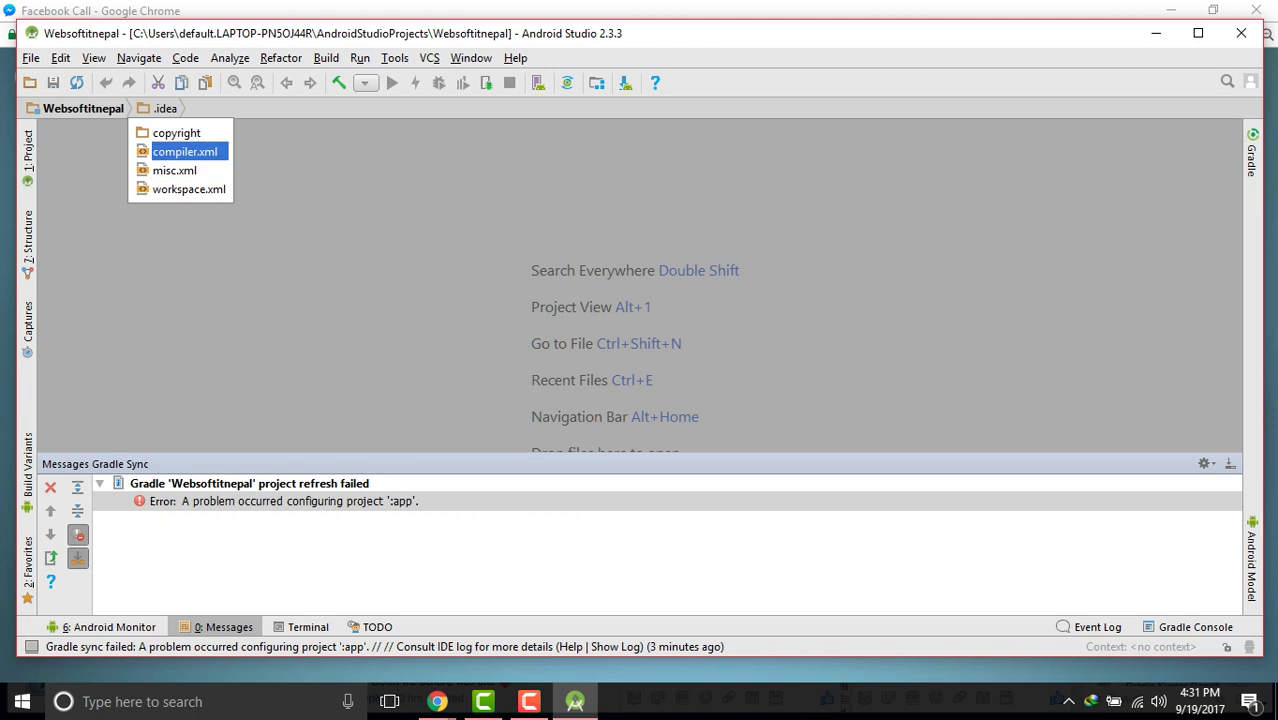
key(Up)
key(Return)
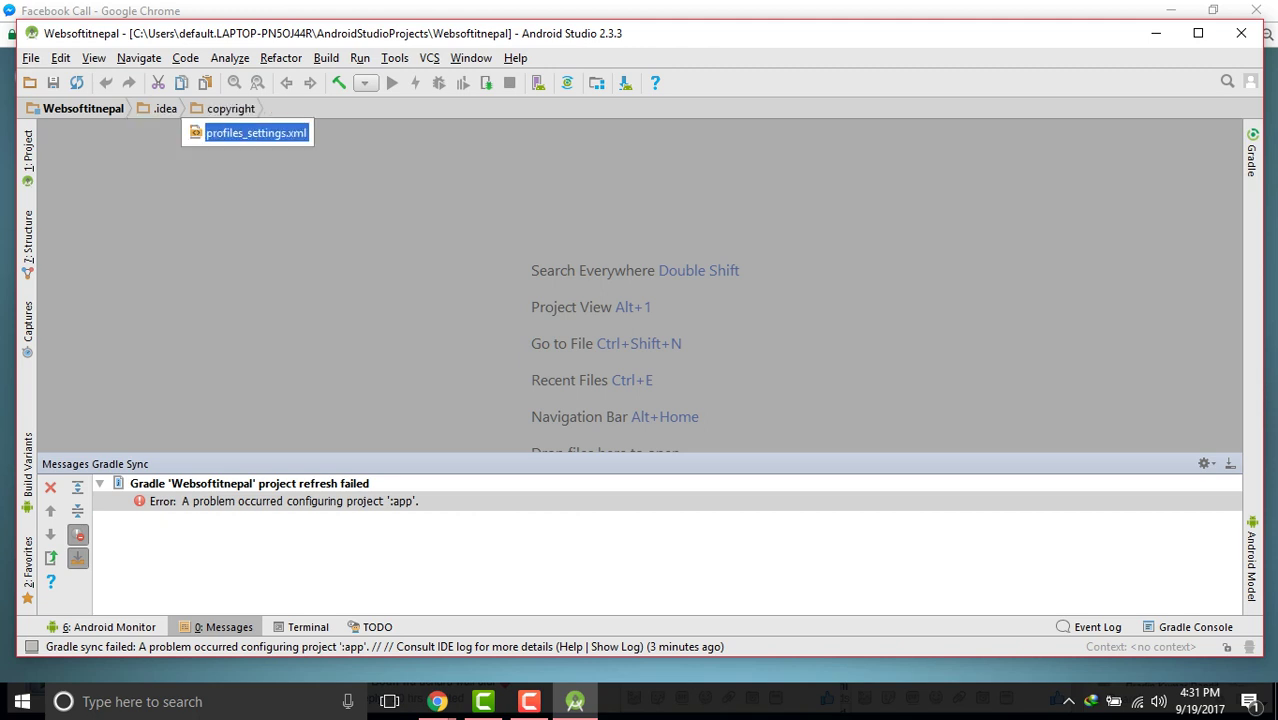
Open profiles_settings.xml from the .idea/copyright folder, inspect its component settings, and close the file
key(Return)
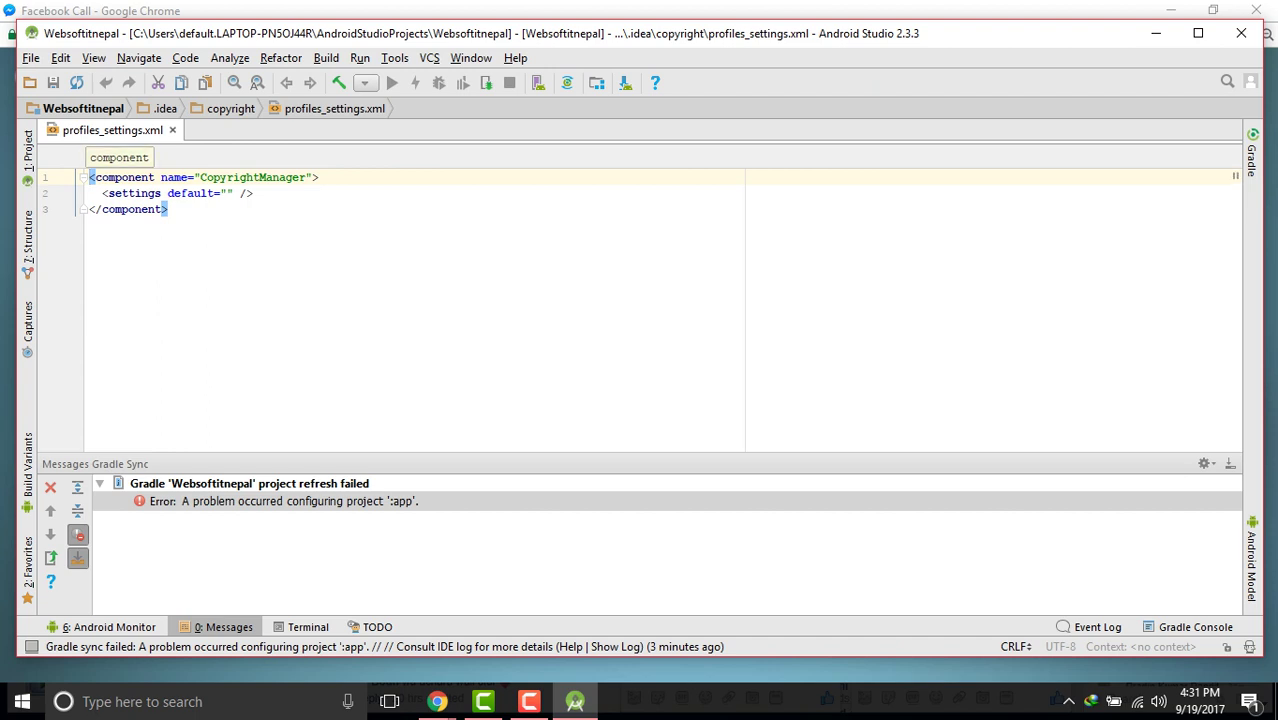
key(ctrl+F4)
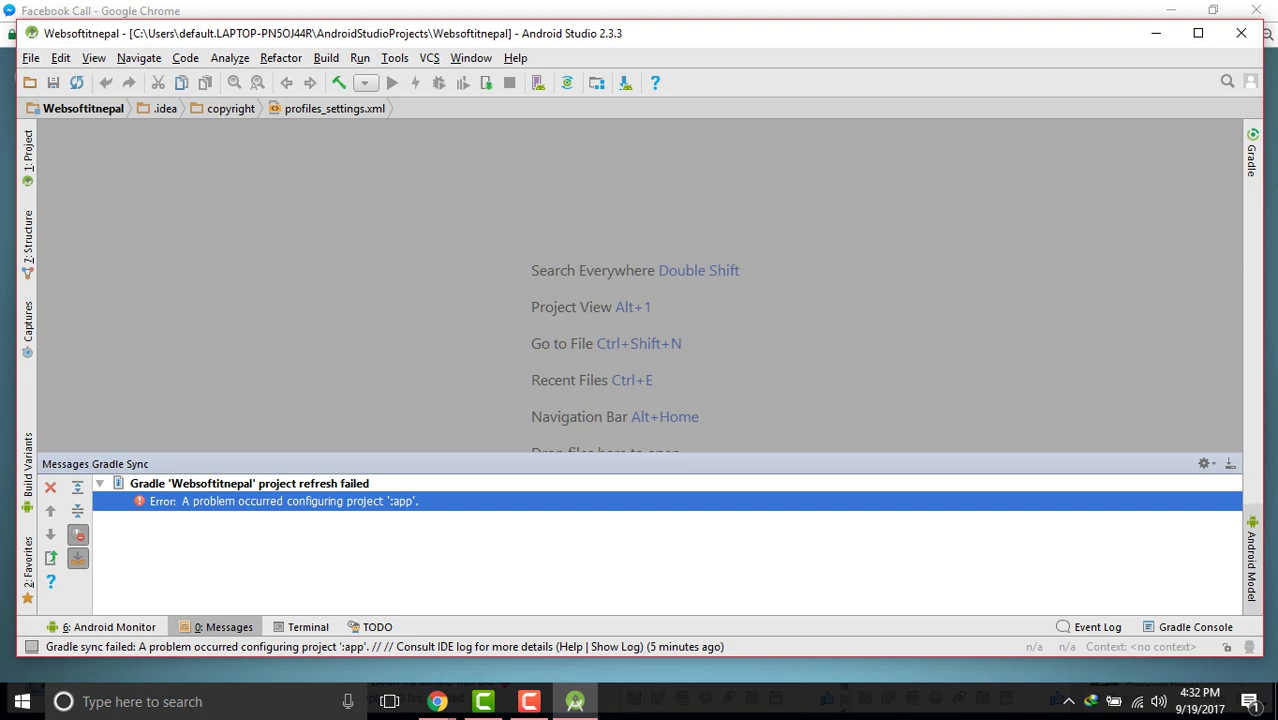
Re-examine the Gradle sync error about configuring project ':app' and check which actions are offered for it
click(1251, 560)
click(1251, 560)
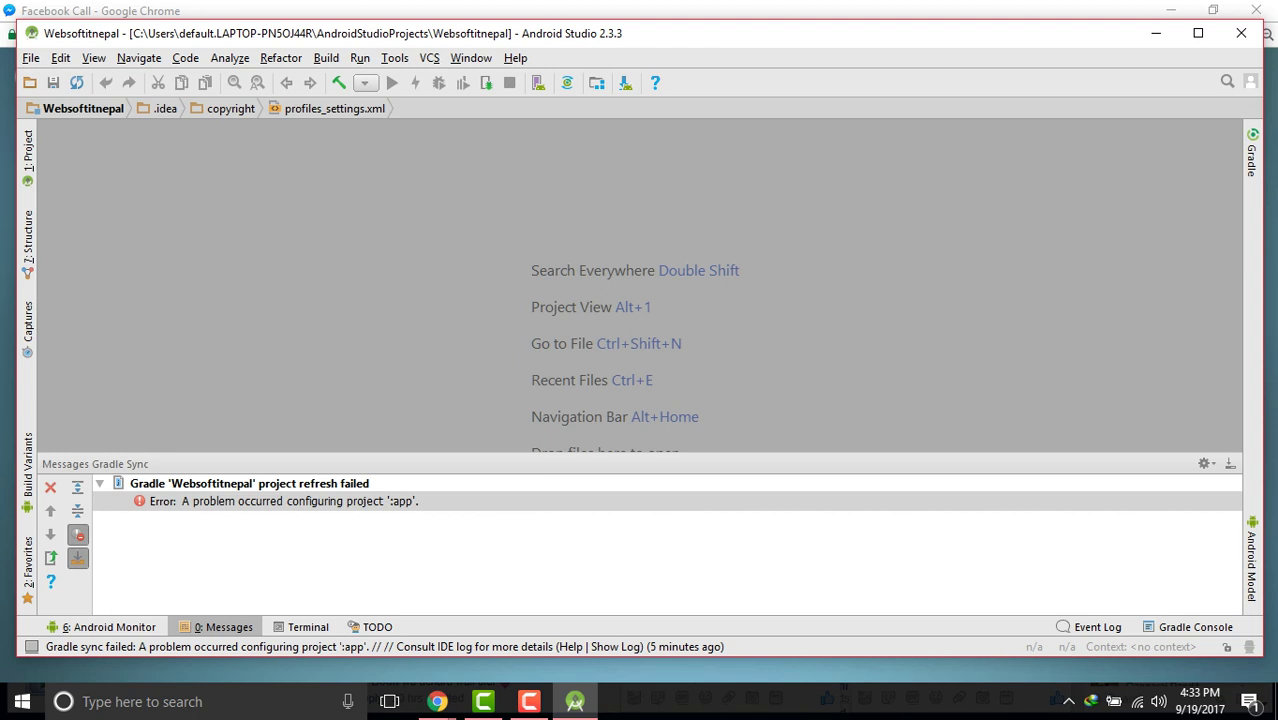
key(alt+0)
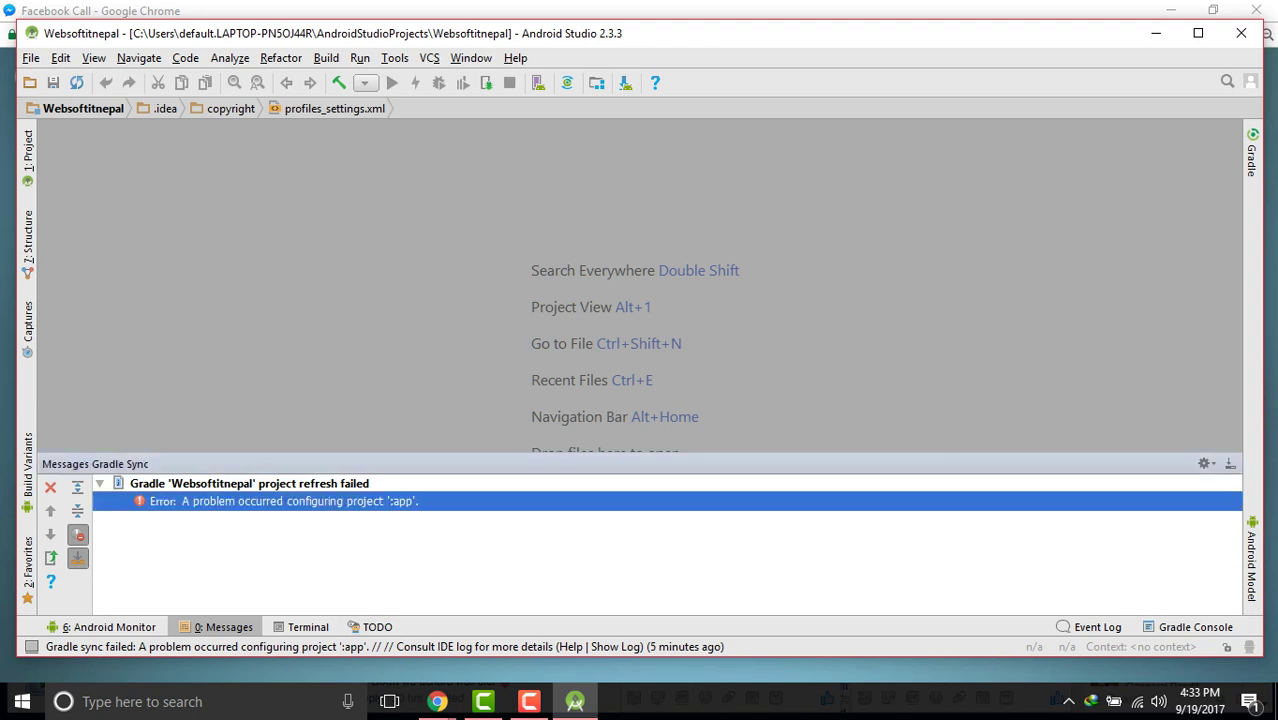
right_click(212, 501)
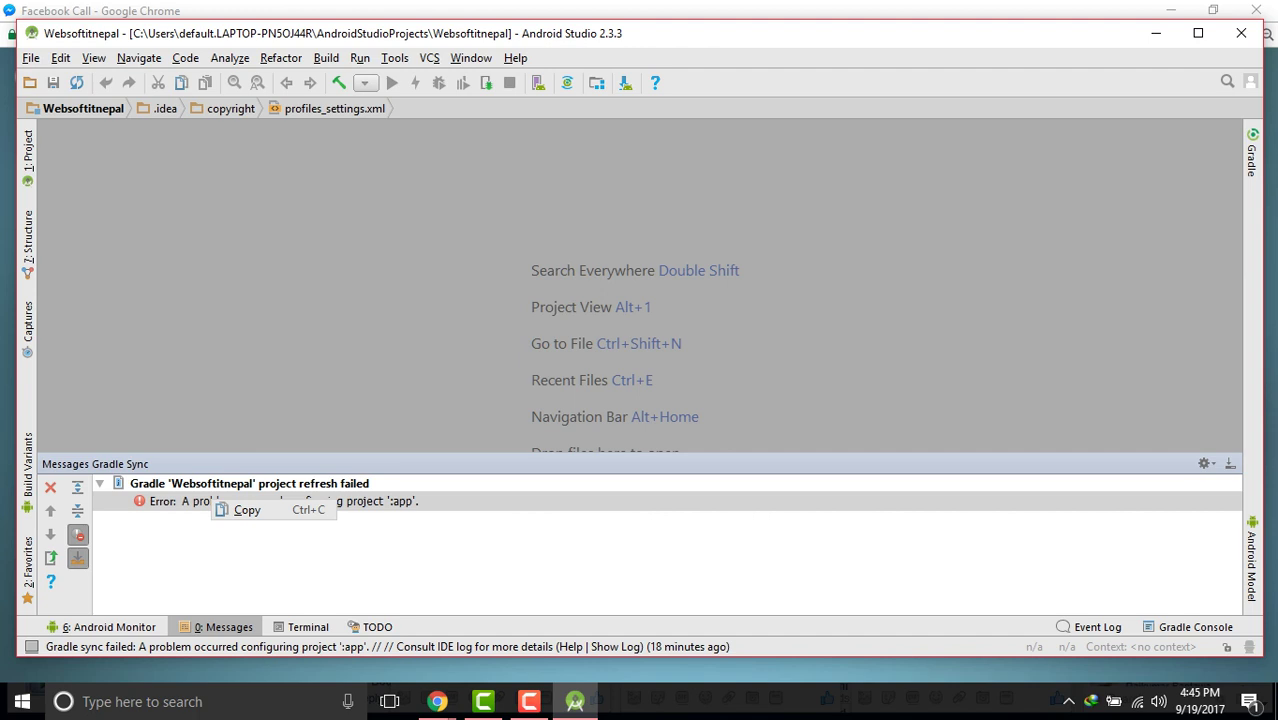
key(Escape)
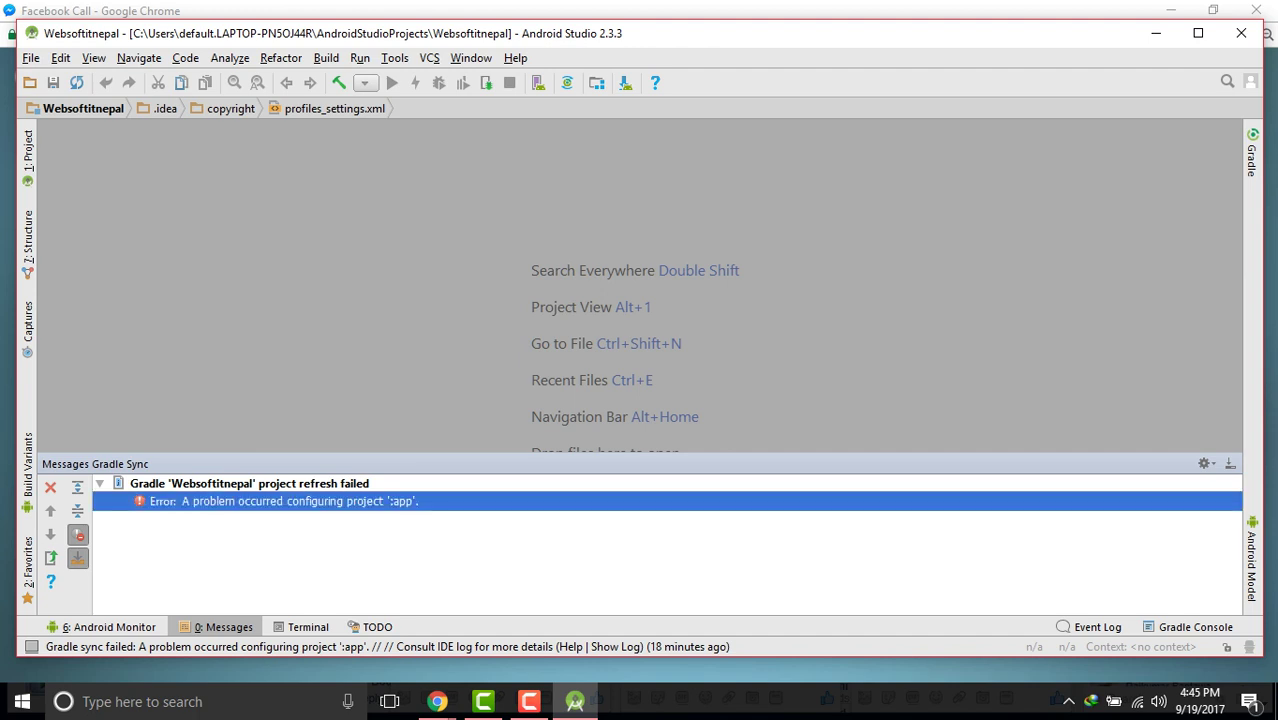
key(shift+F10)
key(Escape)
Open the Android SDK configuration from the Android Monitor and review the Websoftitnepal module's properties and signing settings
key(alt+6)
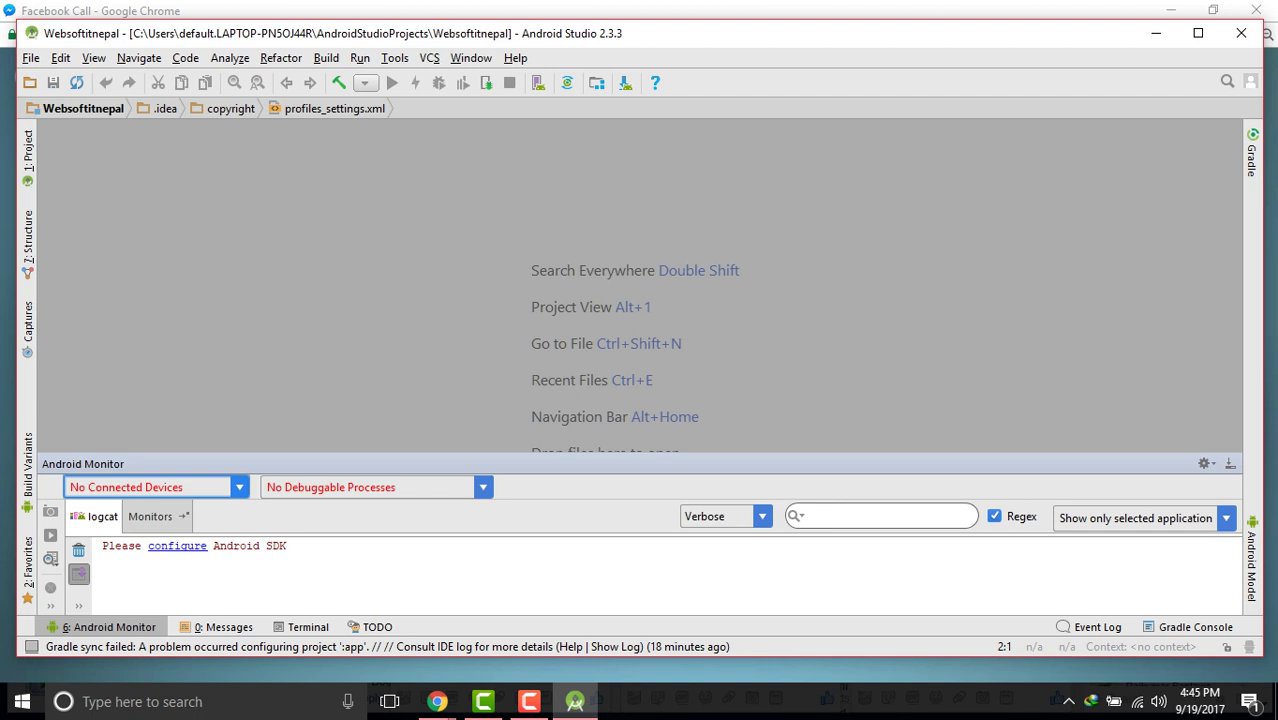
click(168, 545)
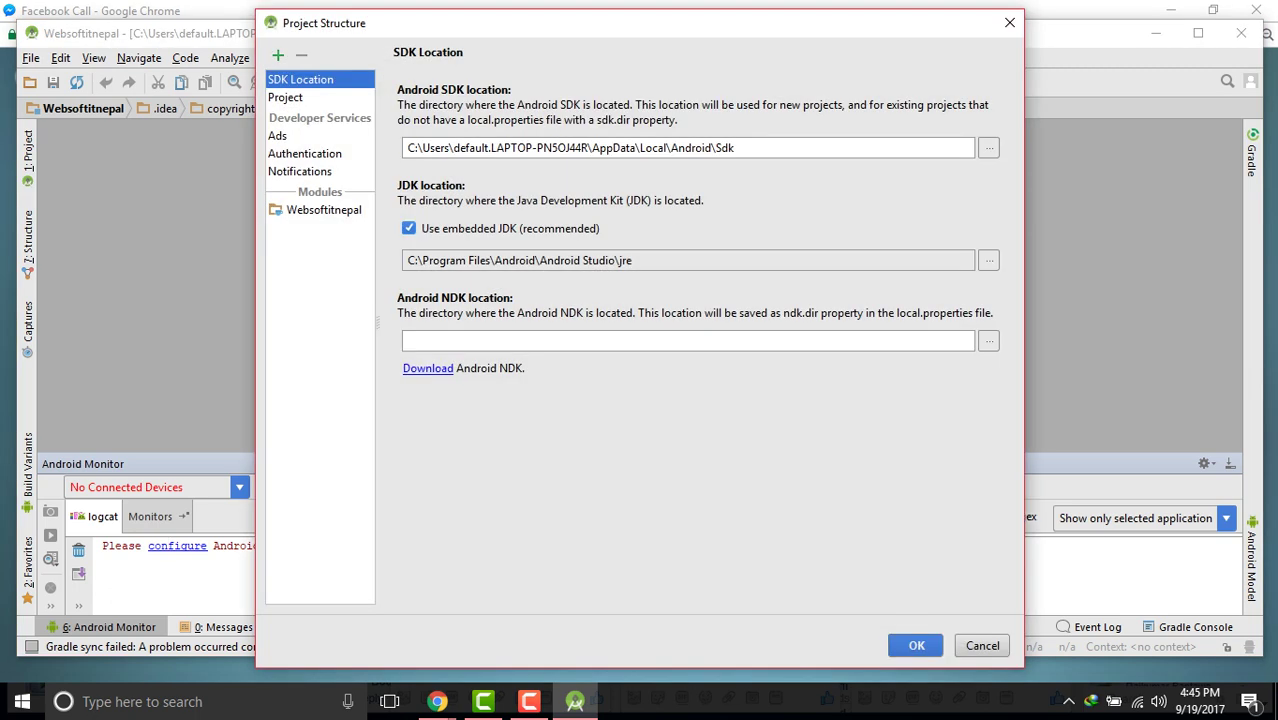
click(323, 210)
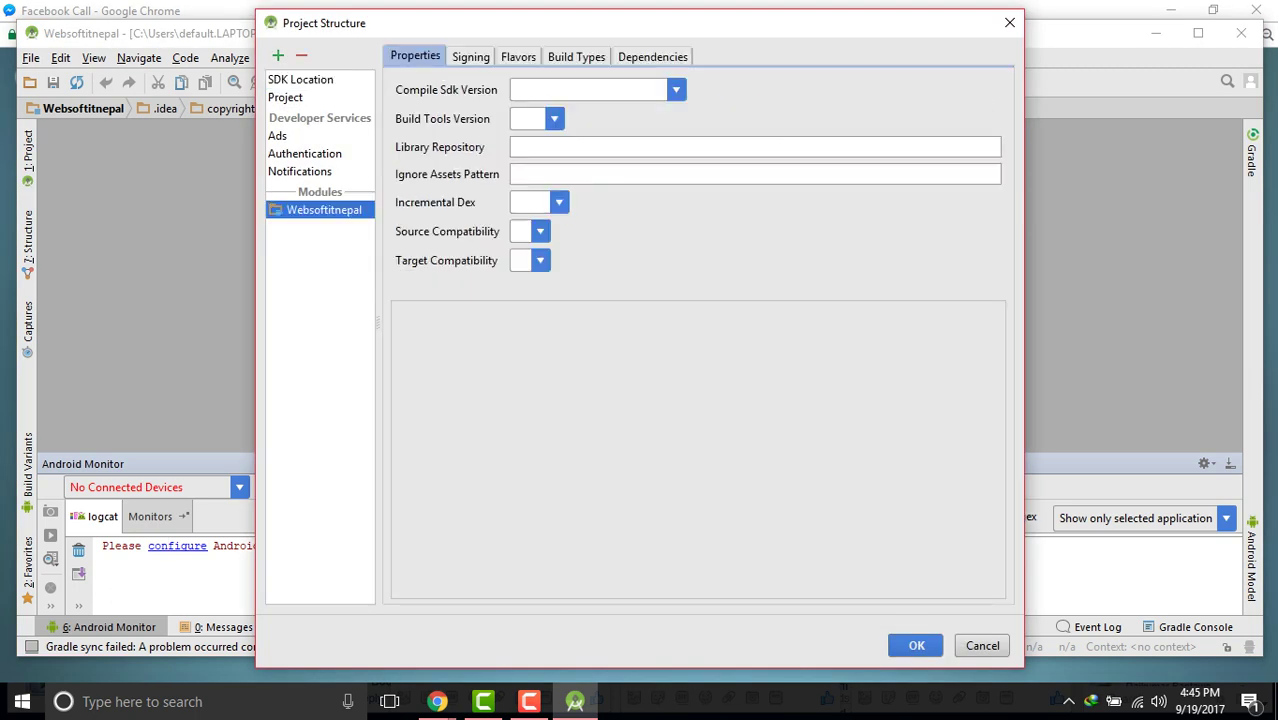
click(470, 56)
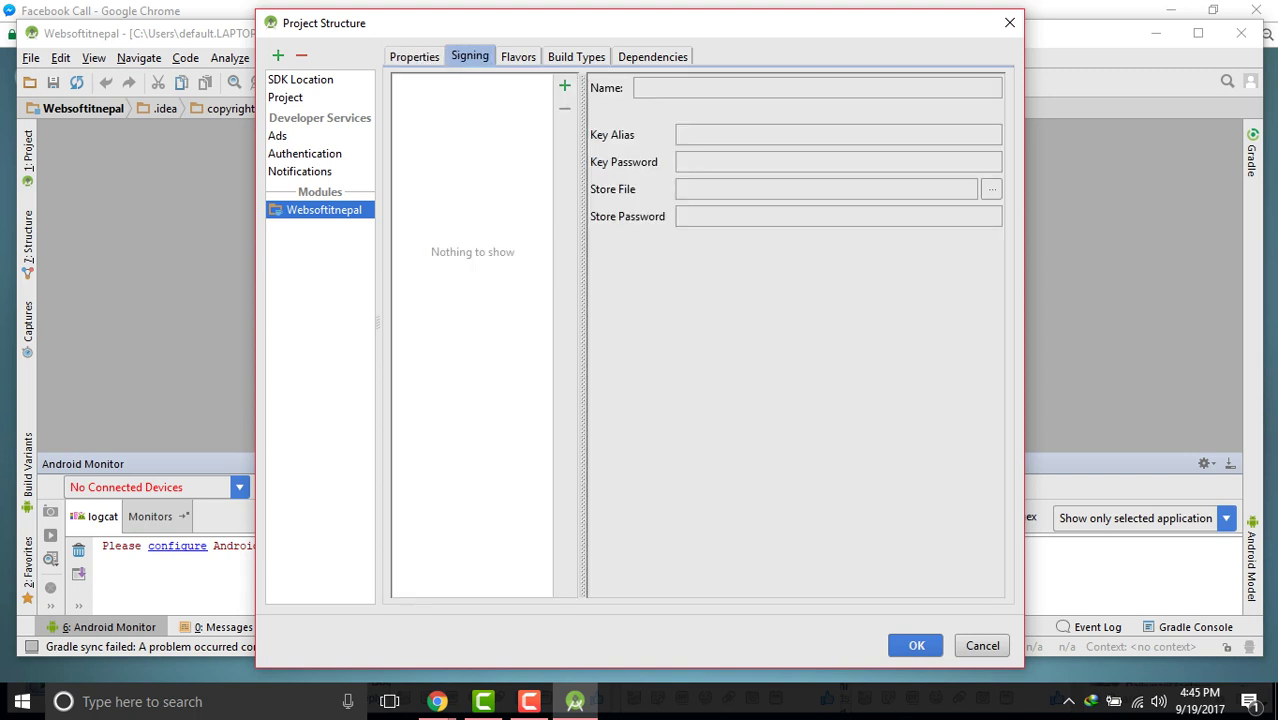
click(414, 56)
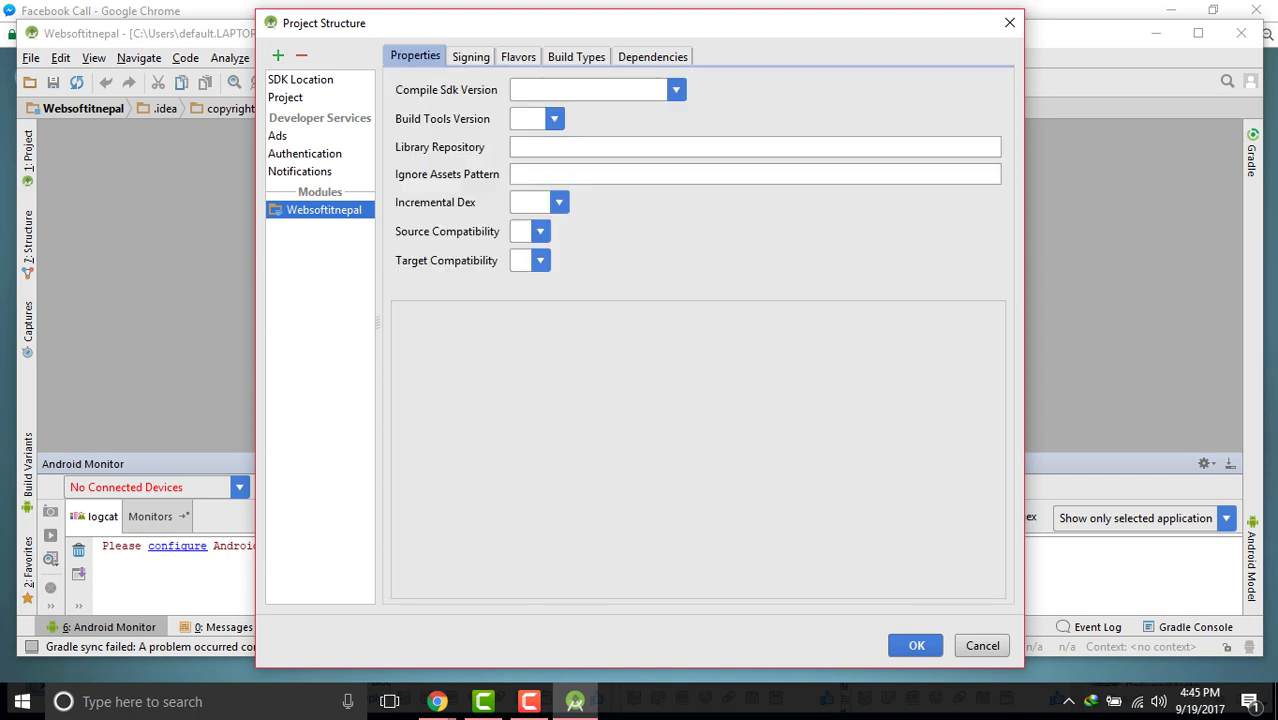
Try compile SDK version API 25: Android 7.1.1 (Nougat) and build tools version 25.0.3 for the Websoftitnepal module
click(676, 89)
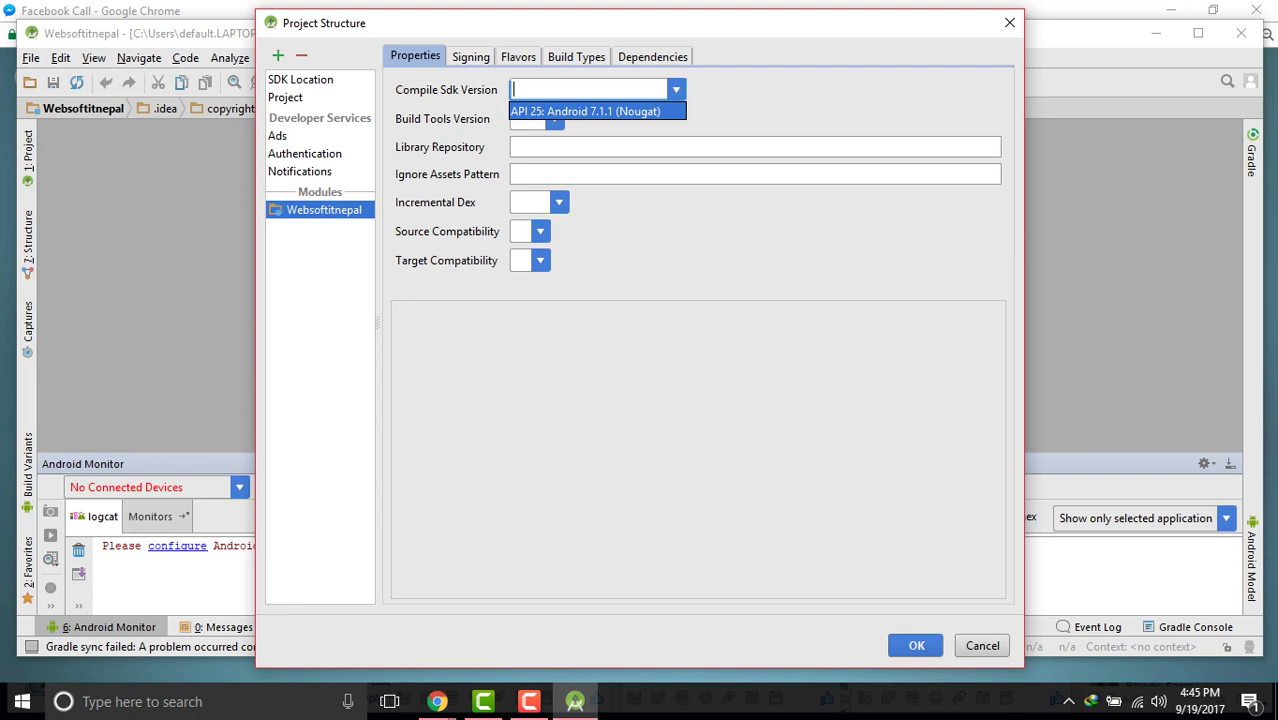
key(Return)
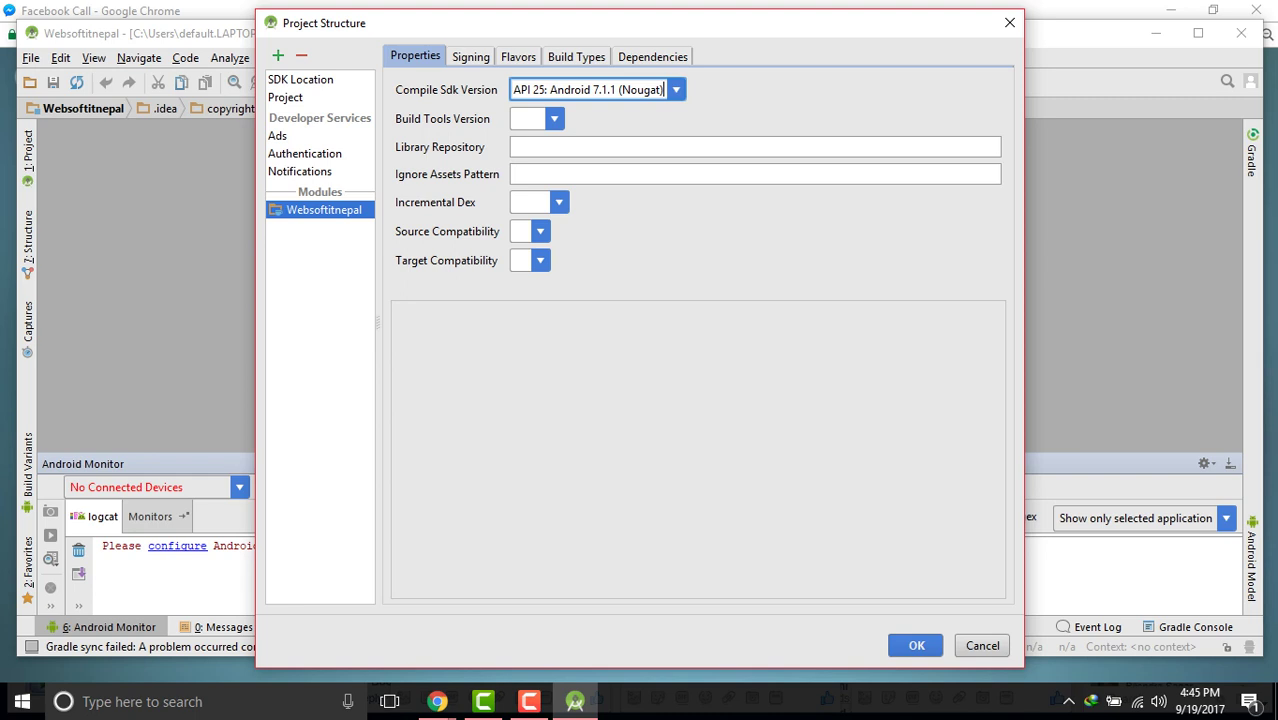
key(Tab)
key(Down)
key(Return)
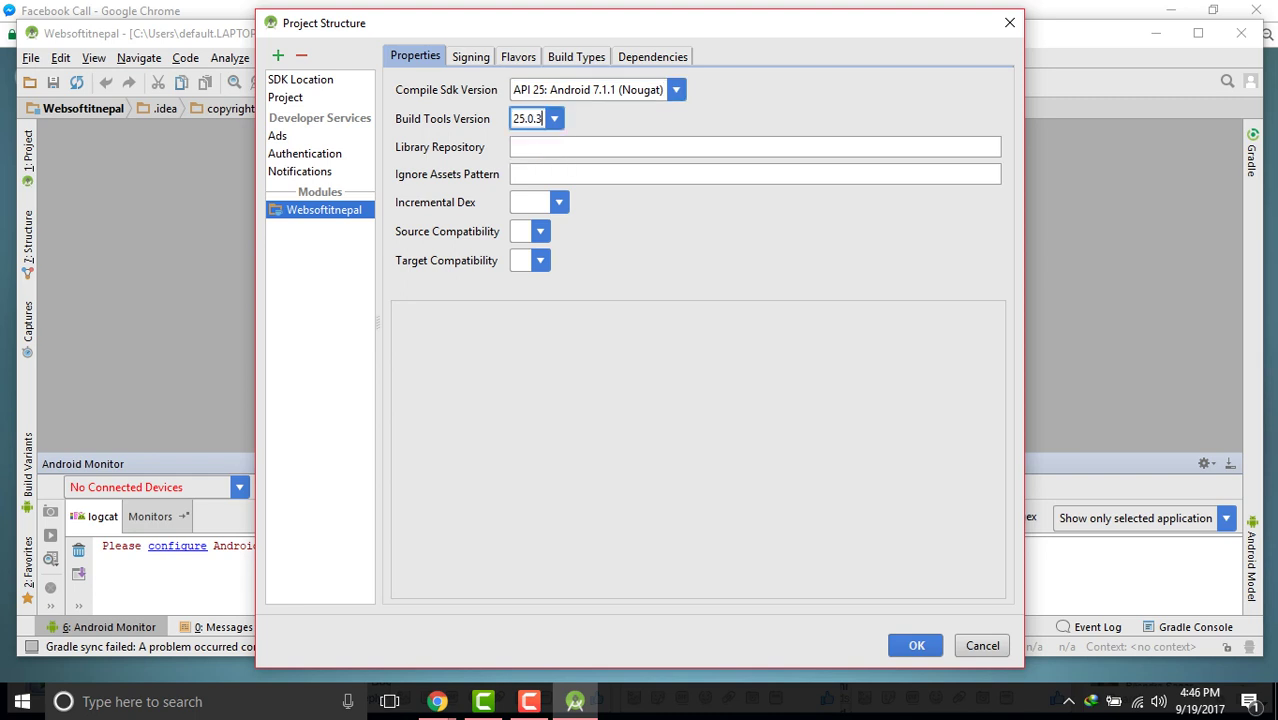
key(Tab)
key(Tab)
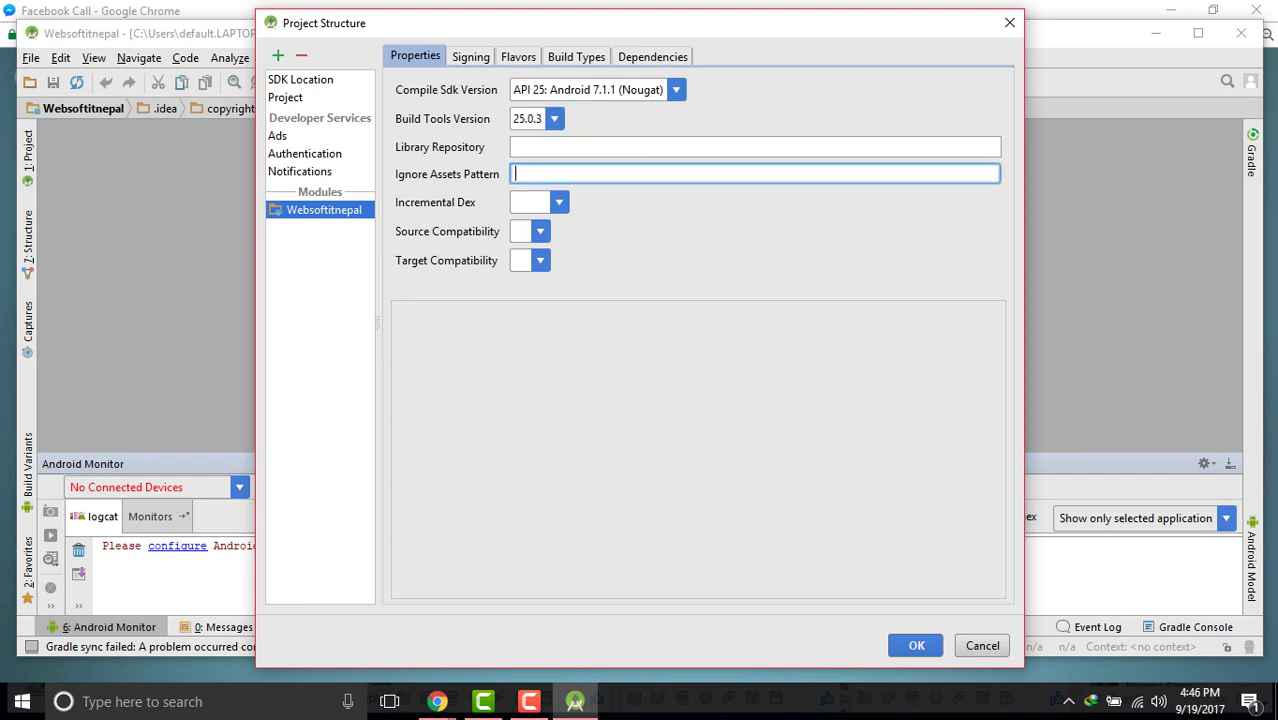
key(Tab)
key(Tab)
key(Down)
key(Escape)
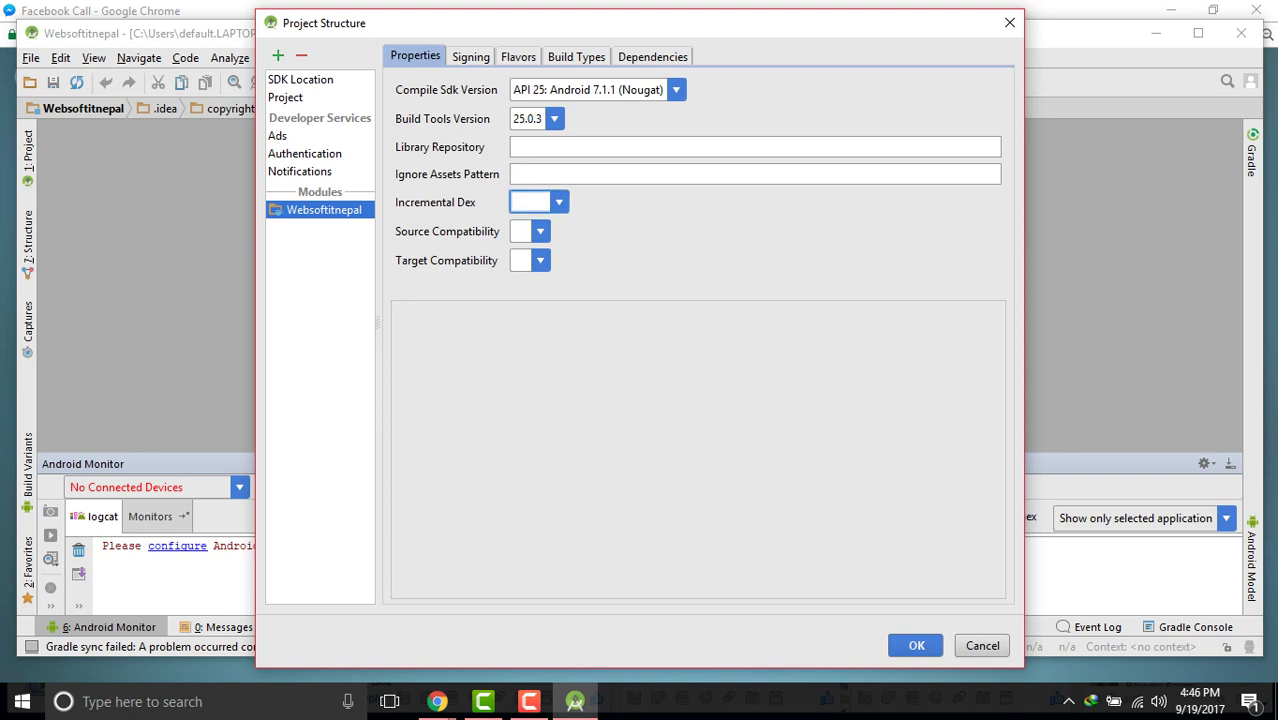
key(Escape)
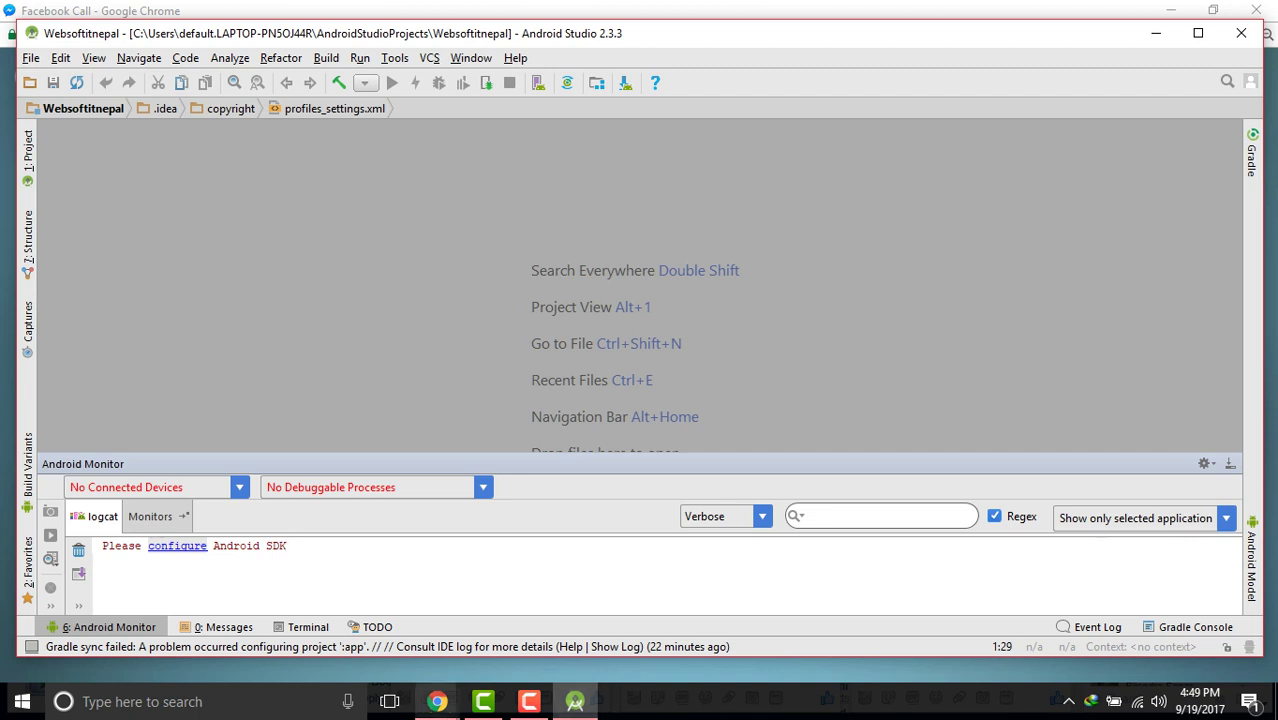
Switch to the Facebook call in Chrome and close its window
click(437, 701)
click(538, 615)
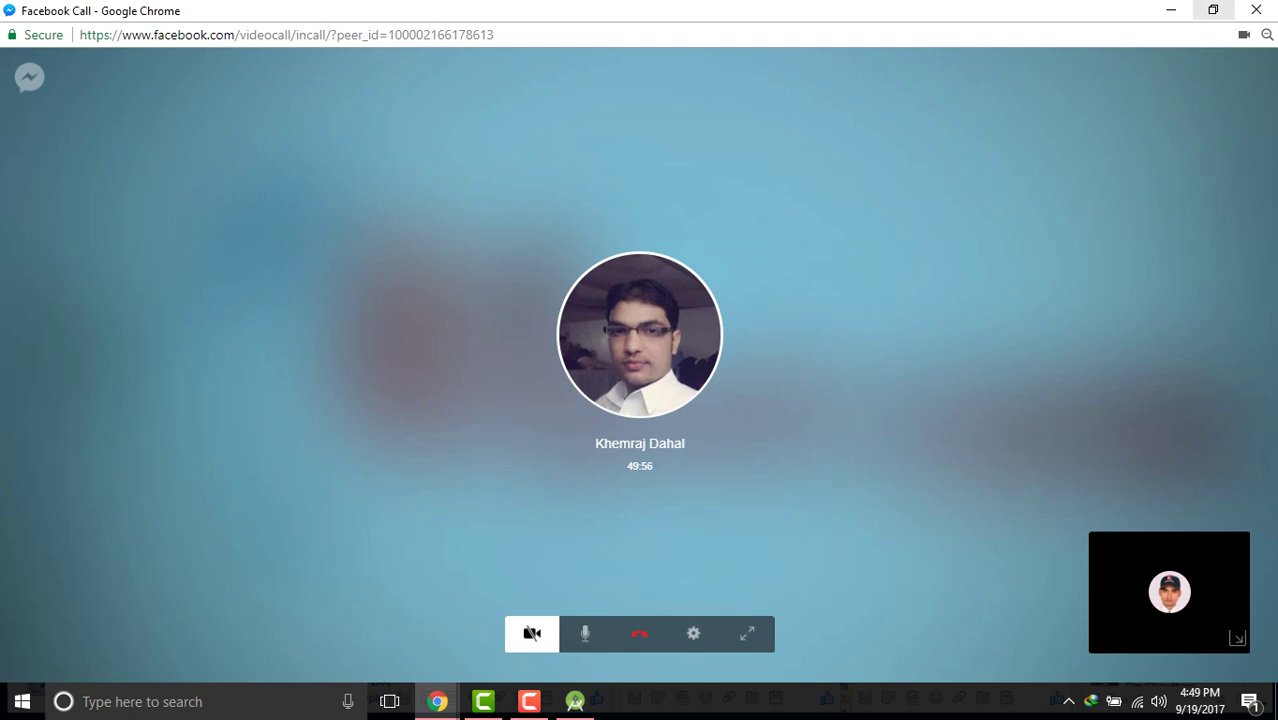
click(1260, 12)
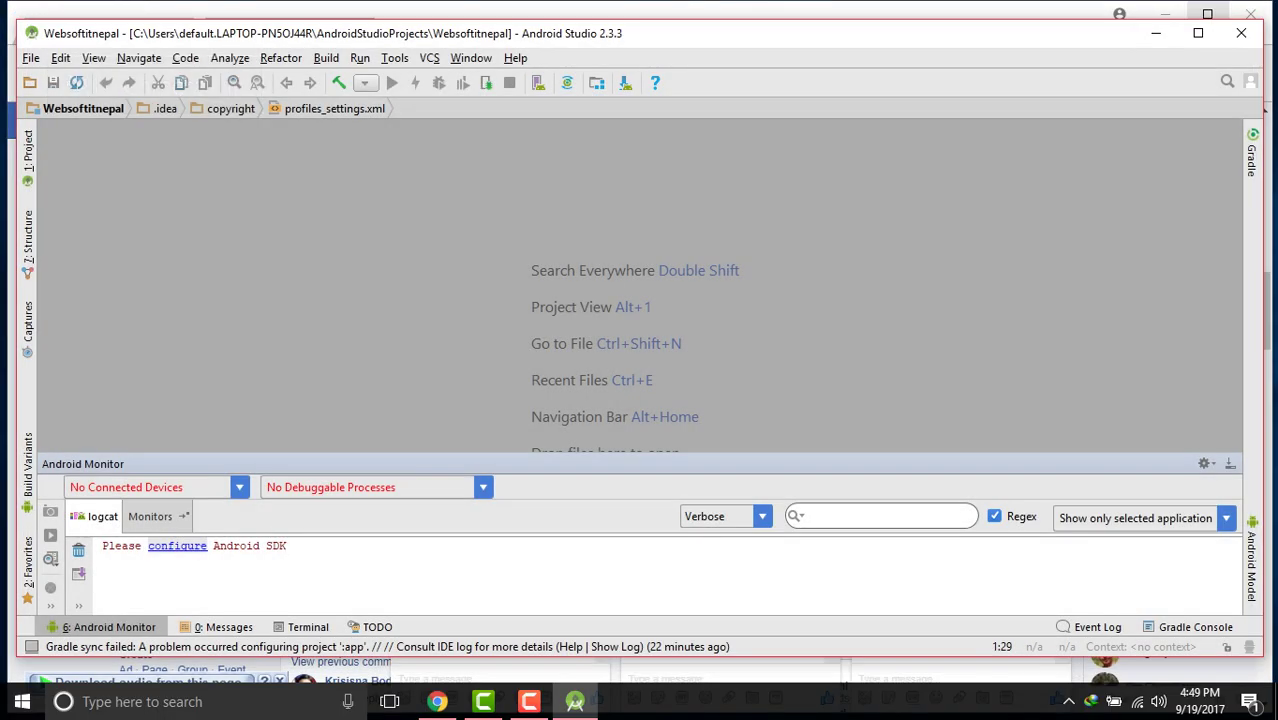
Show the Websoftitnepal project tree in the Android view and select Gradle Scripts
key(alt+Home)
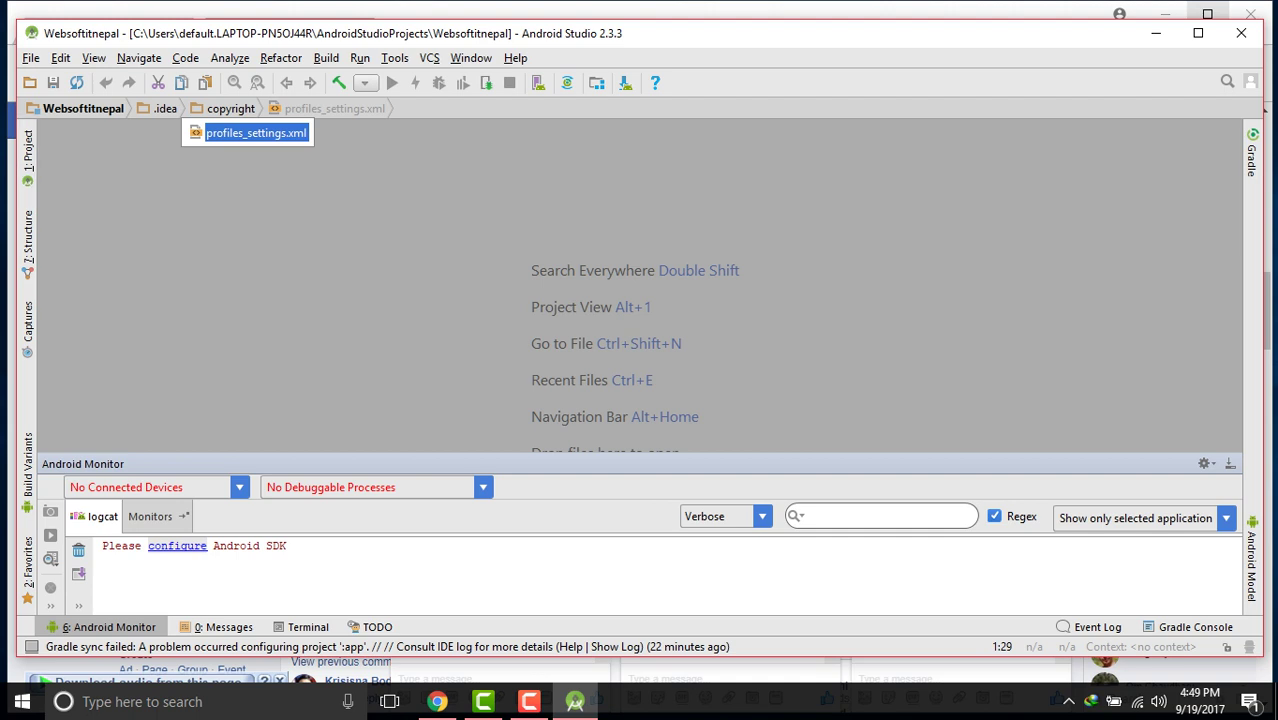
key(alt+1)
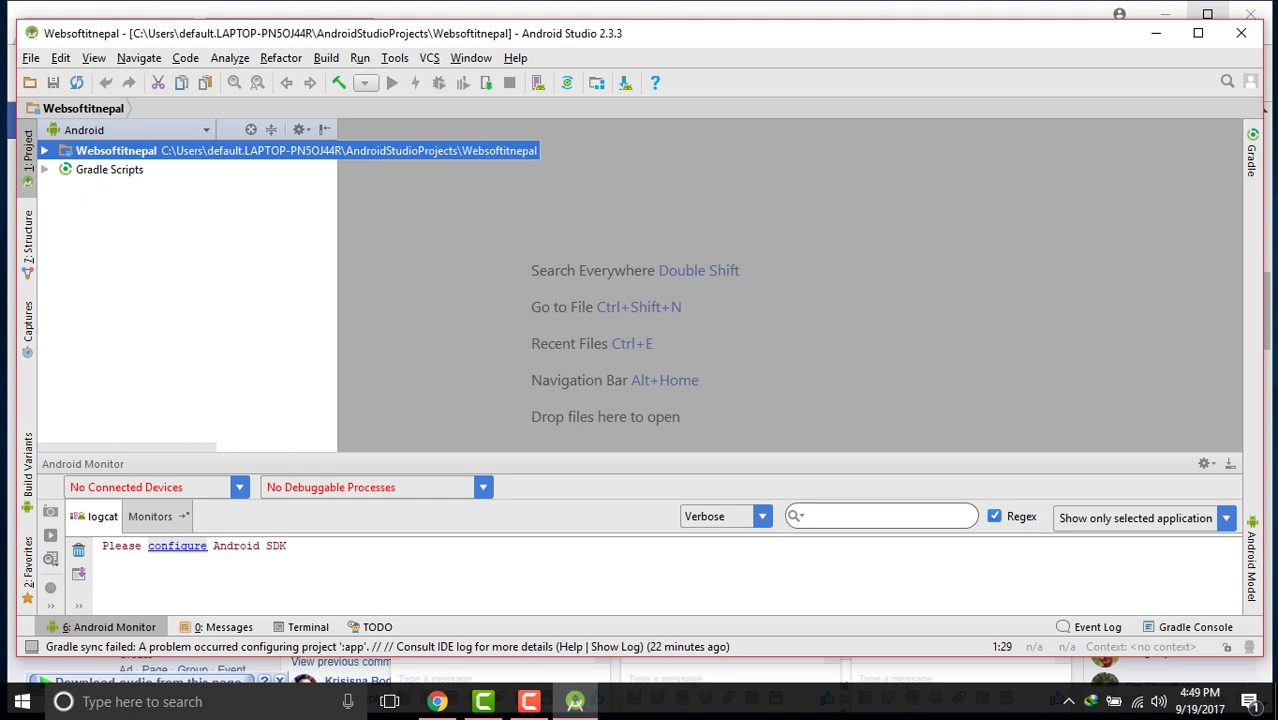
click(109, 169)
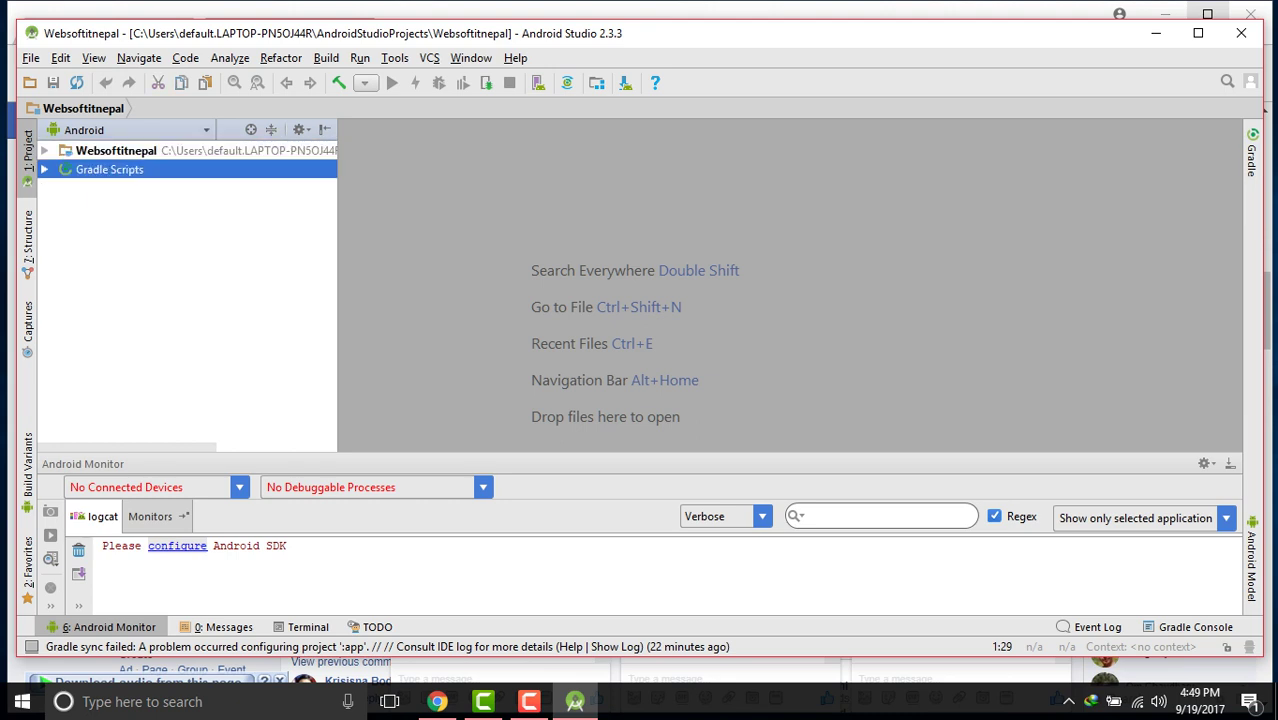
Open the gradlew file from the project root and look through the beginning of the start-up script
key(alt+Home)
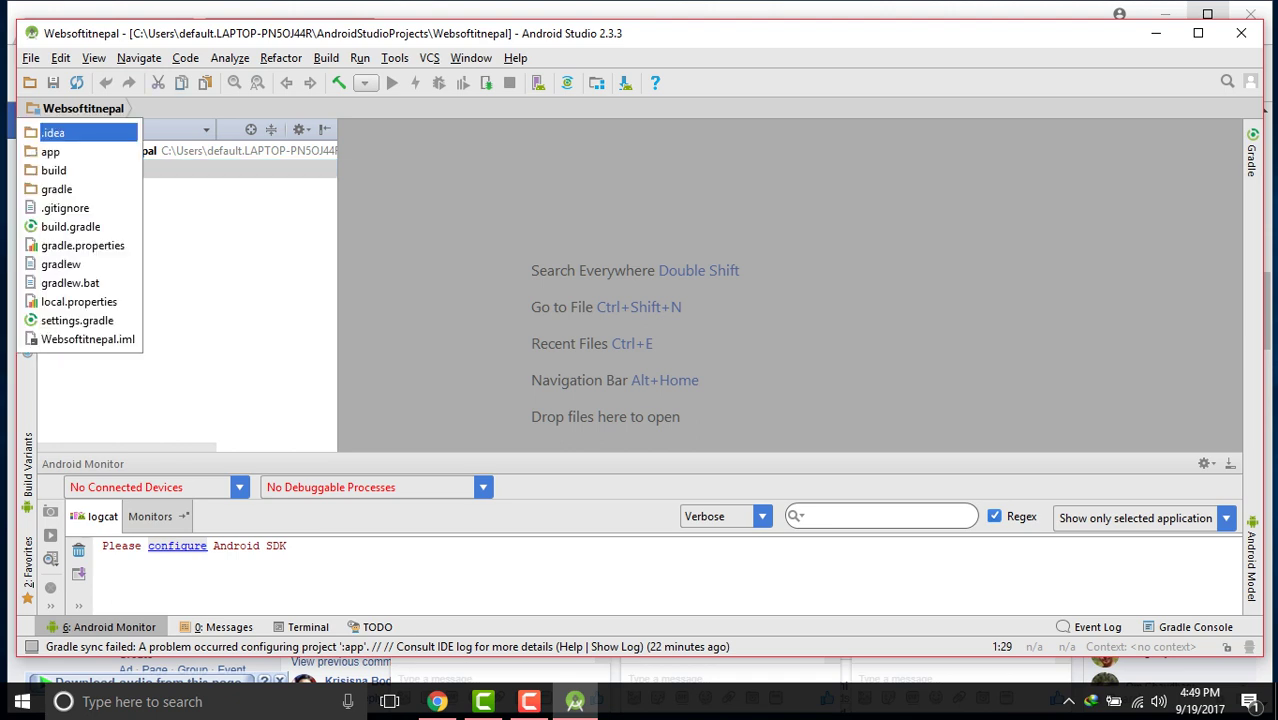
key(Down)
key(Down)
key(Down)
key(Down)
key(Down)
key(Down)
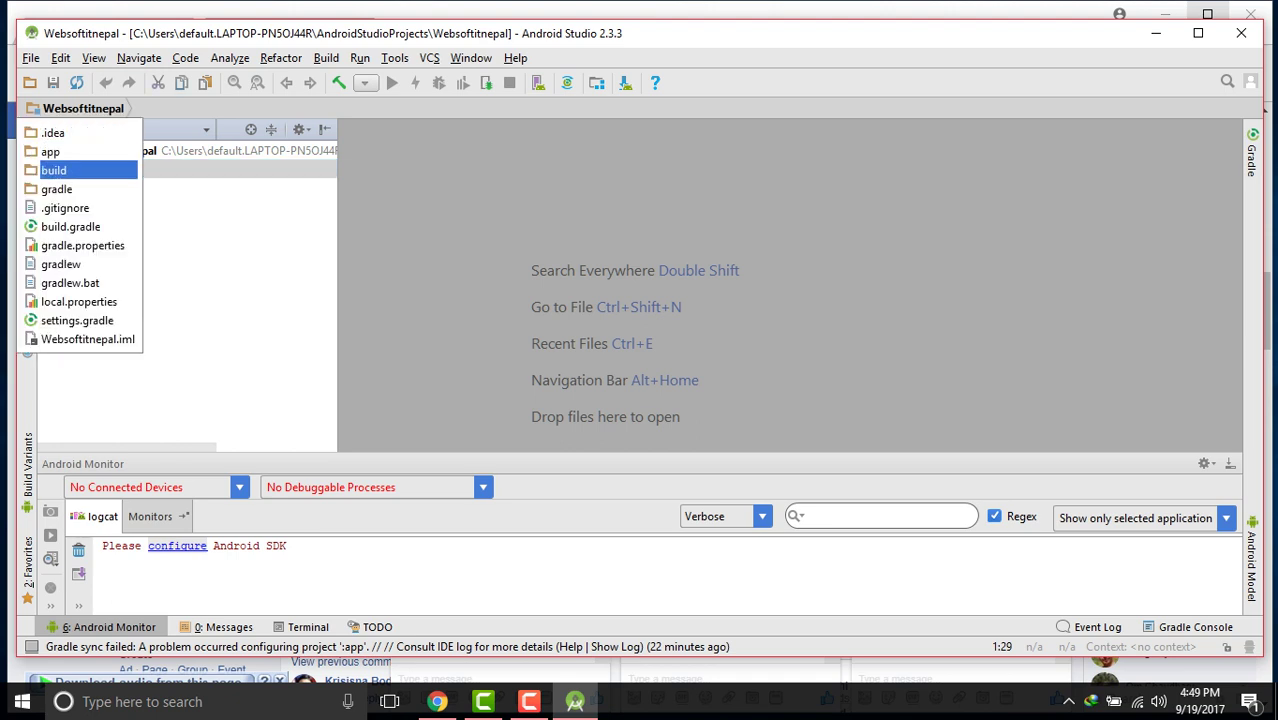
key(Down)
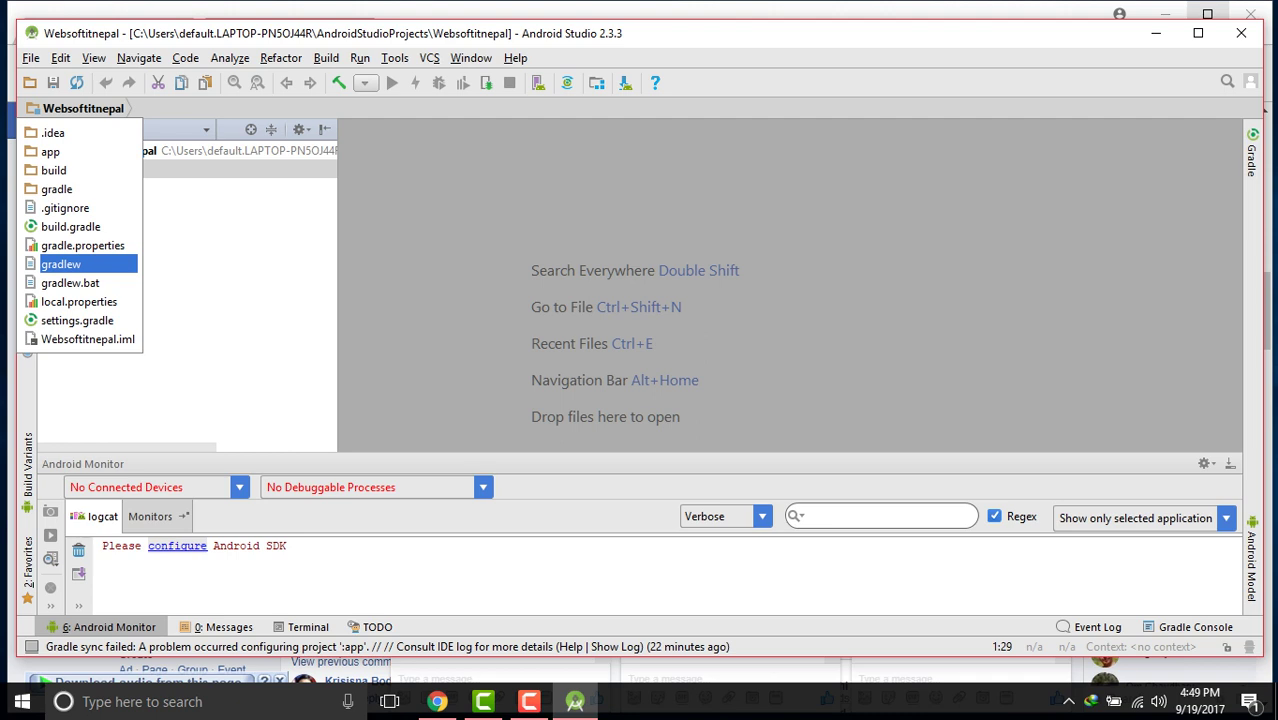
key(Return)
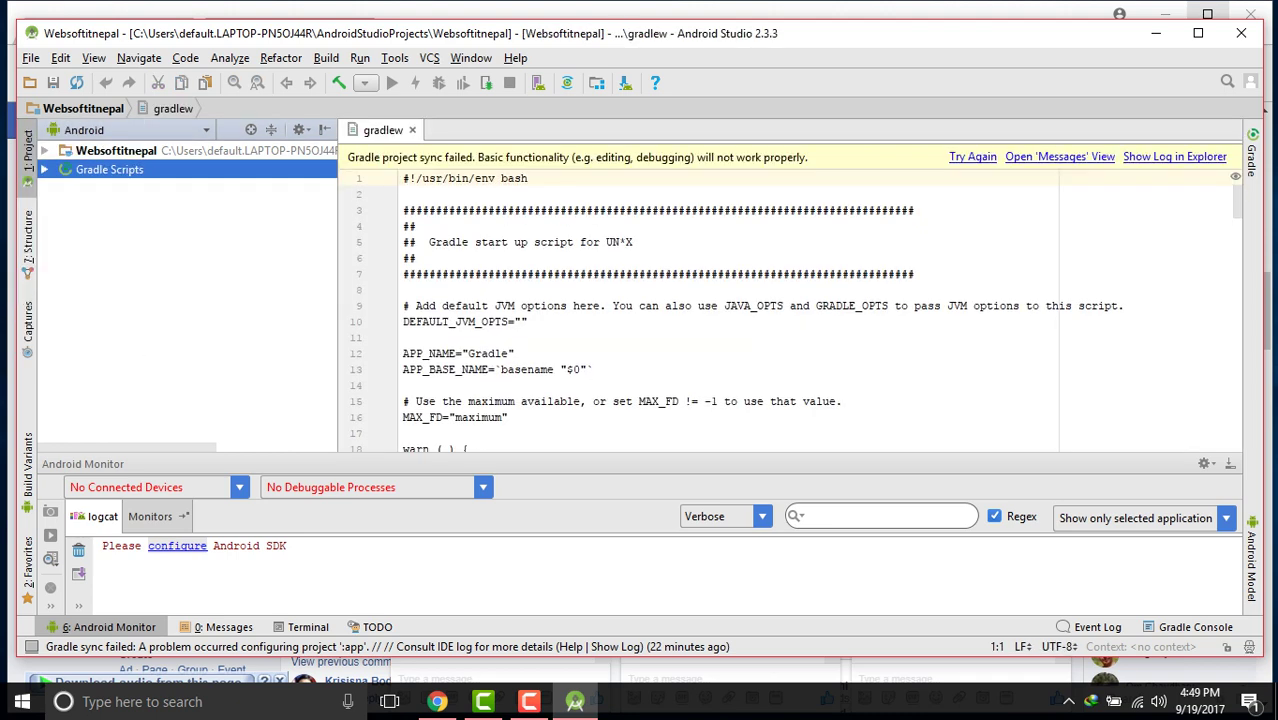
click(455, 210)
scroll(455, 210, down, 10)
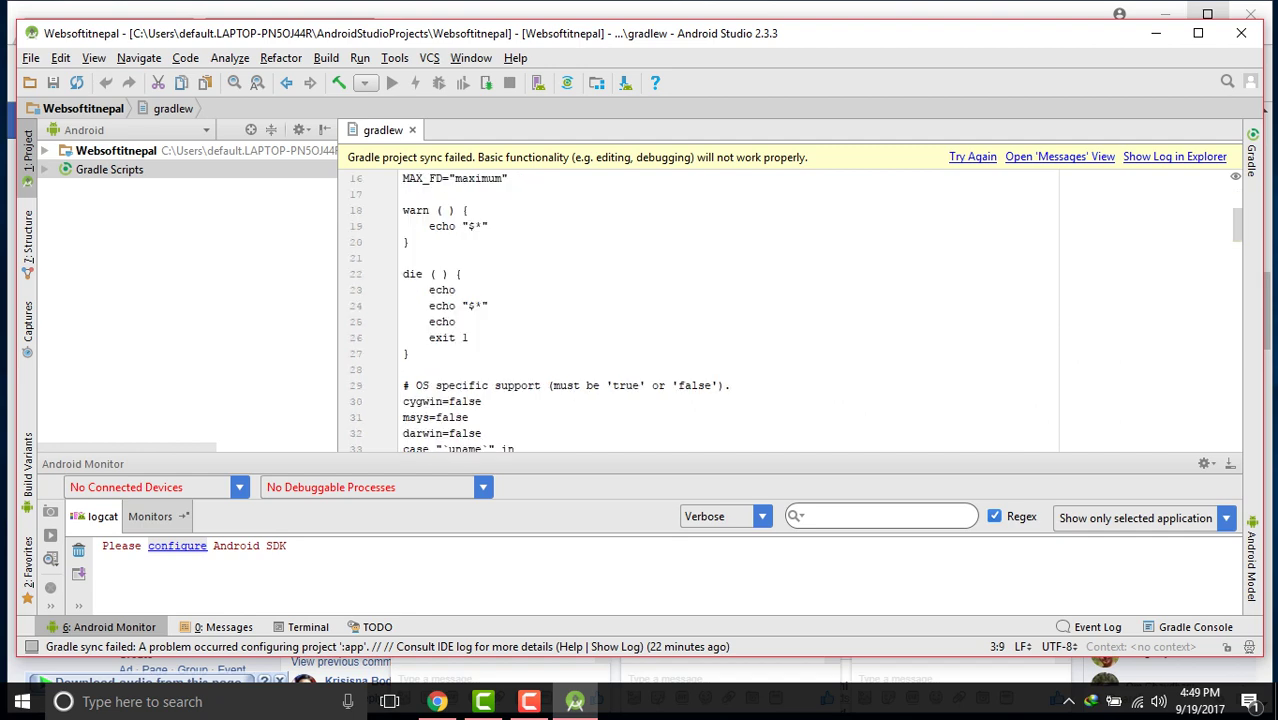
scroll(455, 210, up, 10)
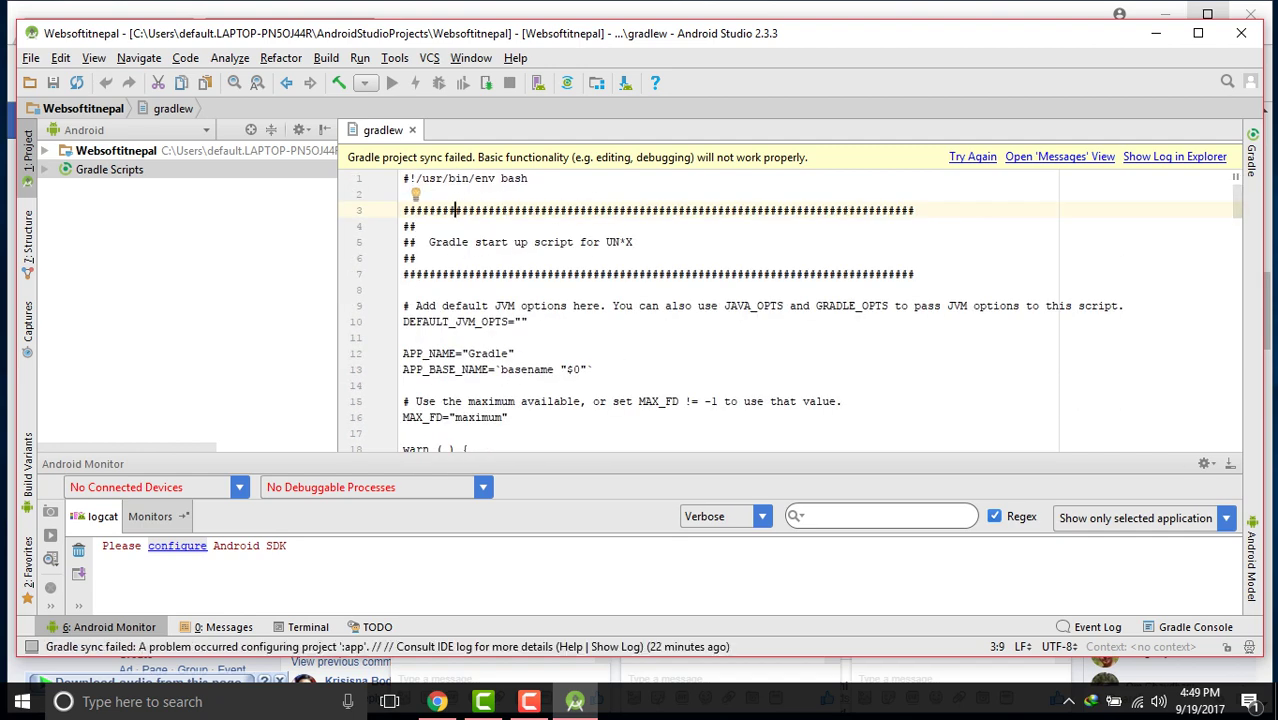
Exit Android Studio and confirm the exit
key(alt+z)
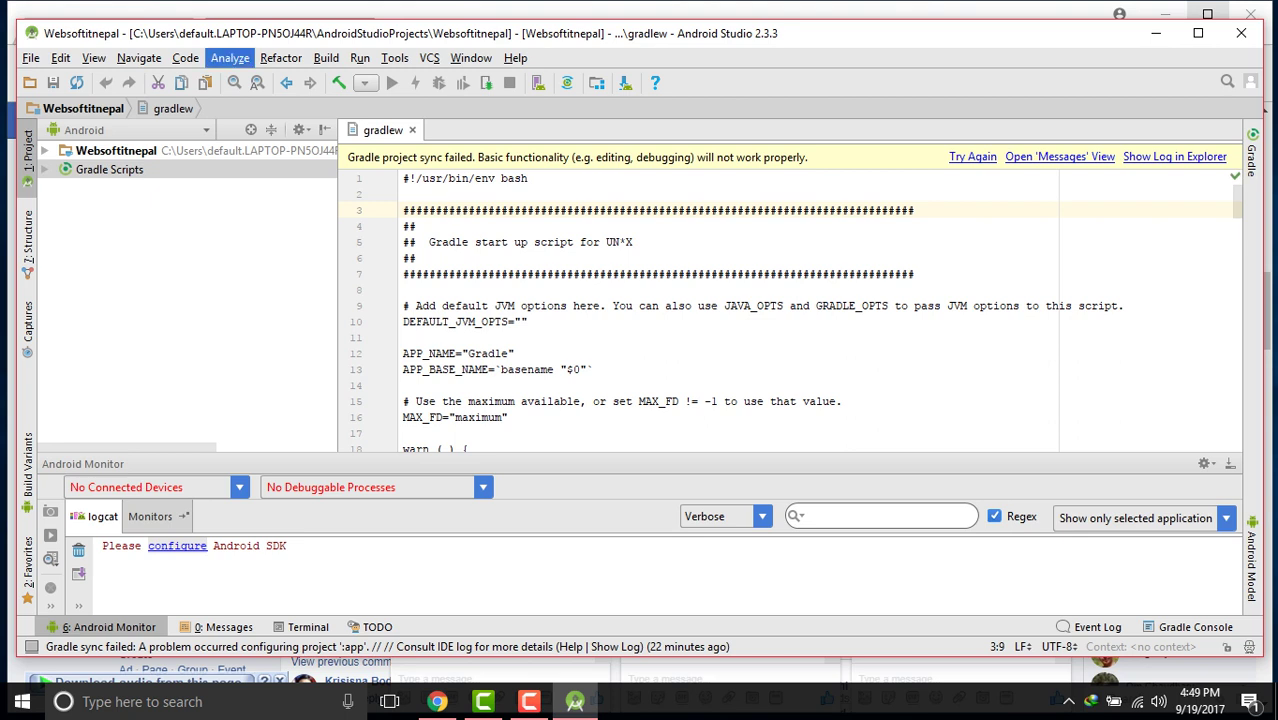
key(Escape)
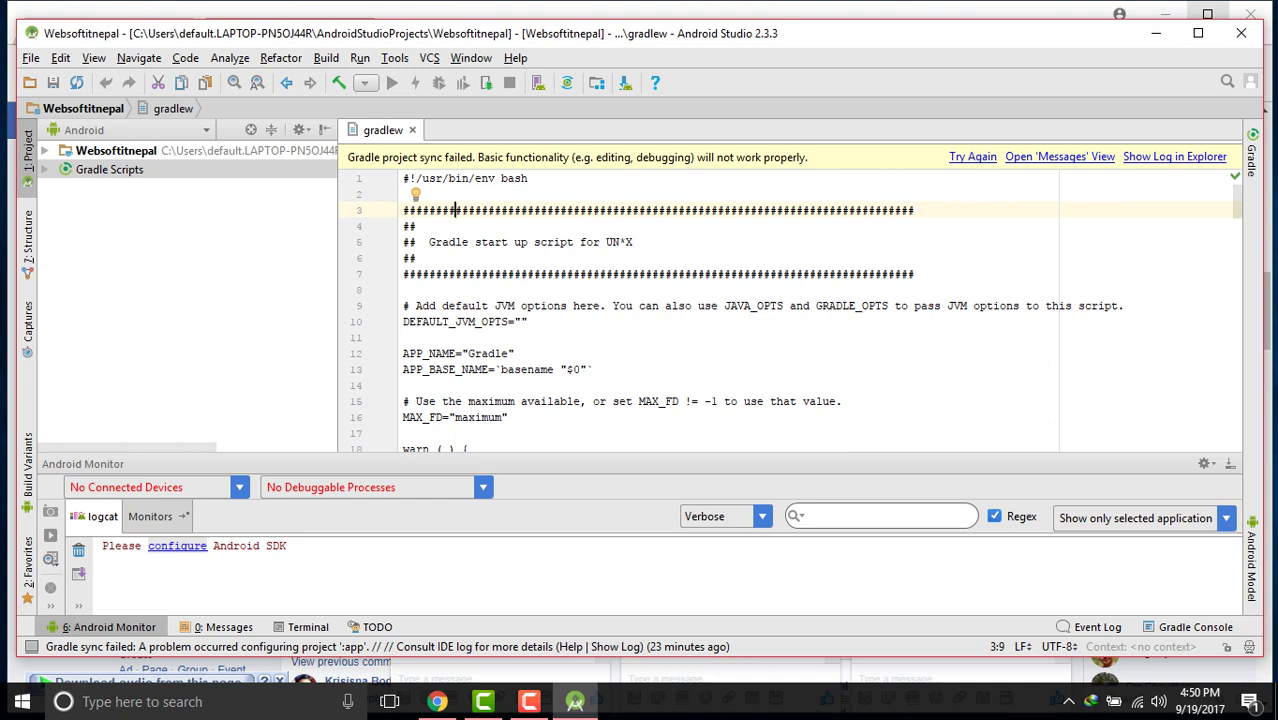
click(1241, 33)
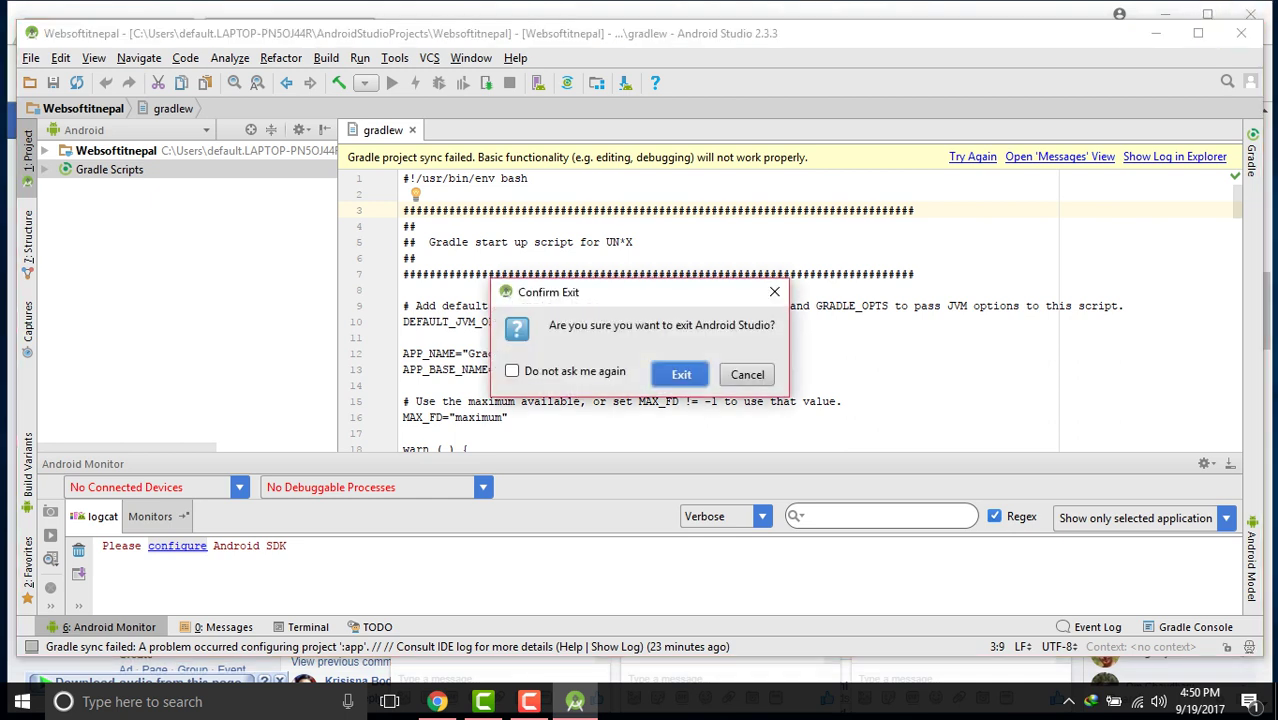
key(Return)
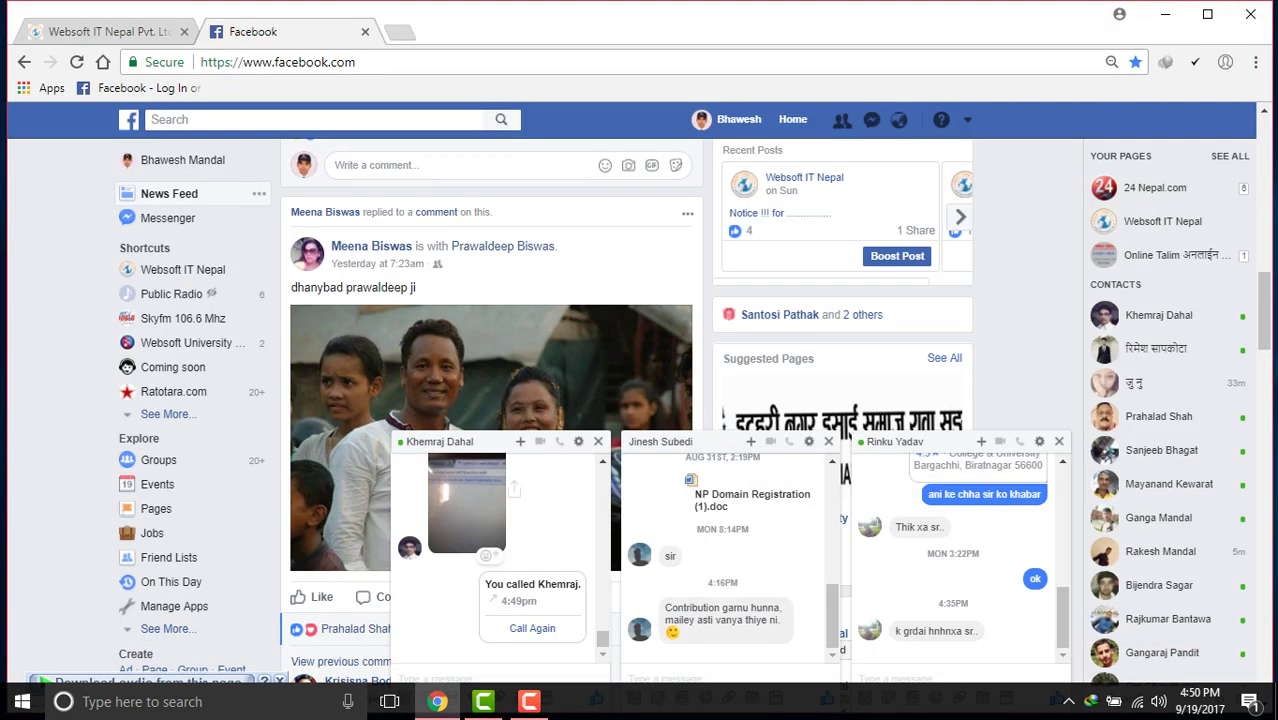
Close the three open chat windows on the Facebook page in Chrome
scroll(490, 400, down, 5)
scroll(490, 400, up, 4)
click(828, 441)
click(1059, 441)
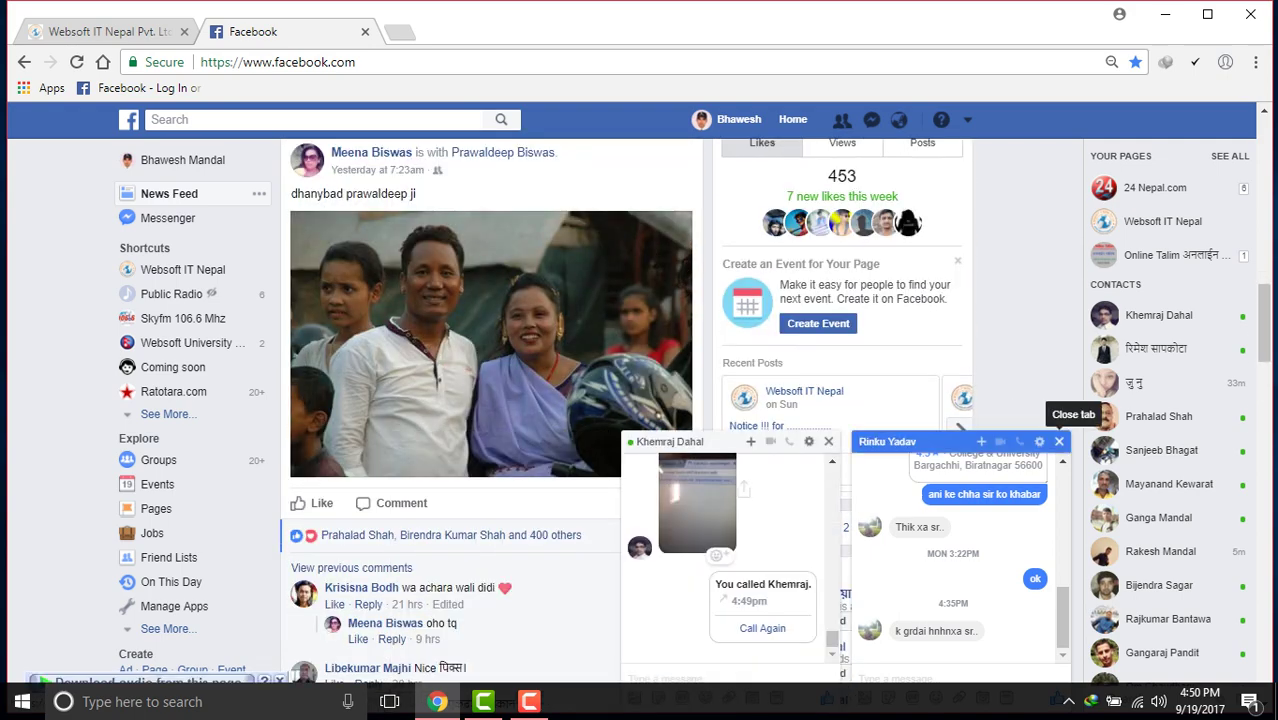
click(1059, 441)
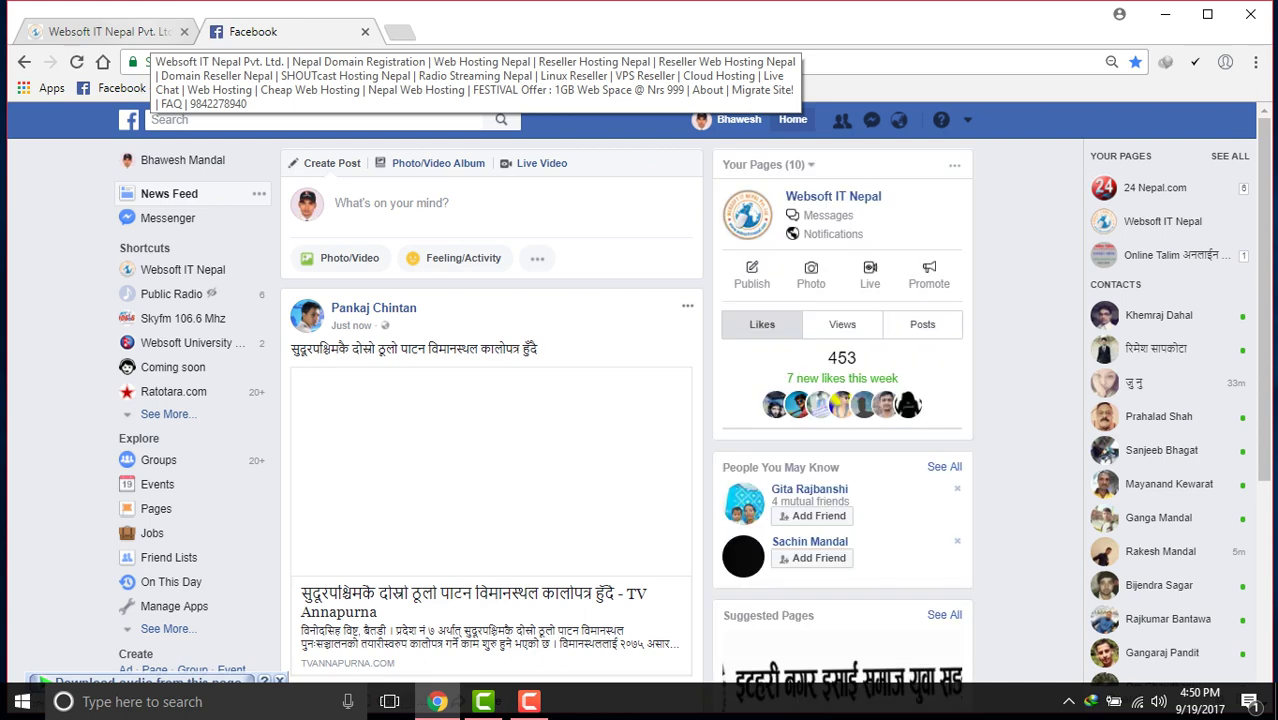
scroll(490, 420, down, 2)
scroll(490, 420, up, 2)
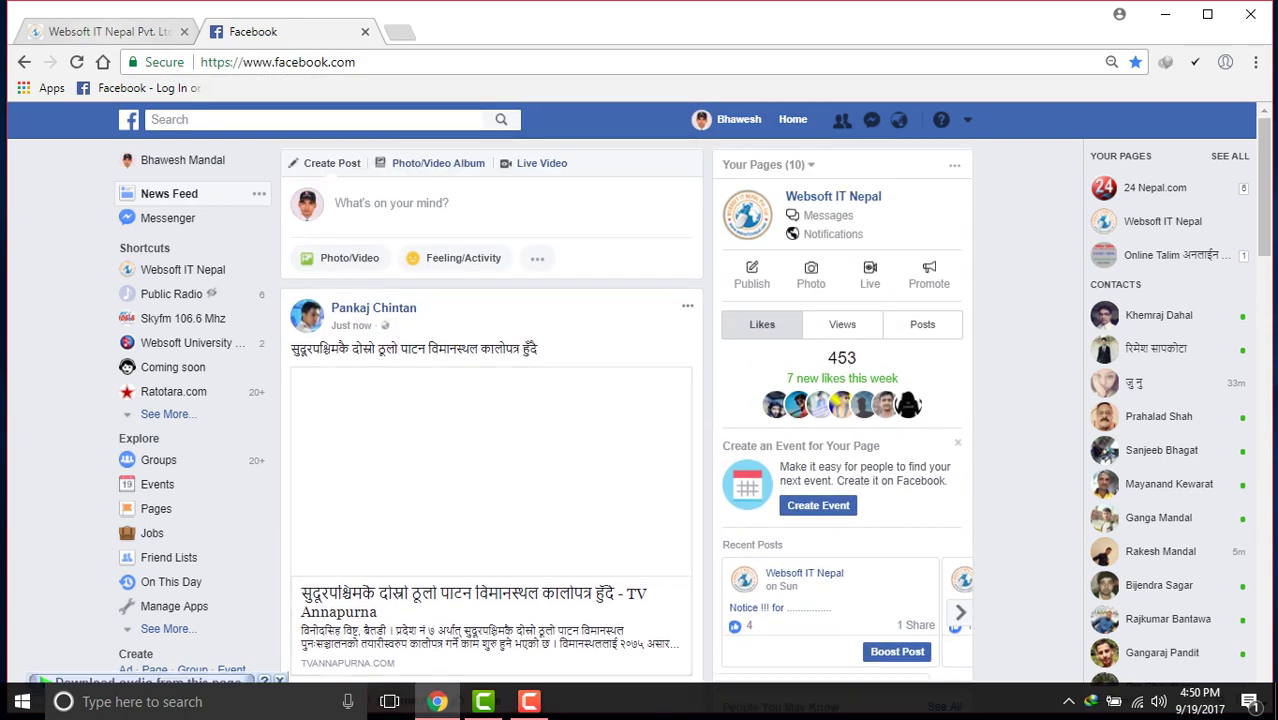
Show the Websoft IT Nepal website in Chrome and minimize the browser to reveal the desktop
click(105, 31)
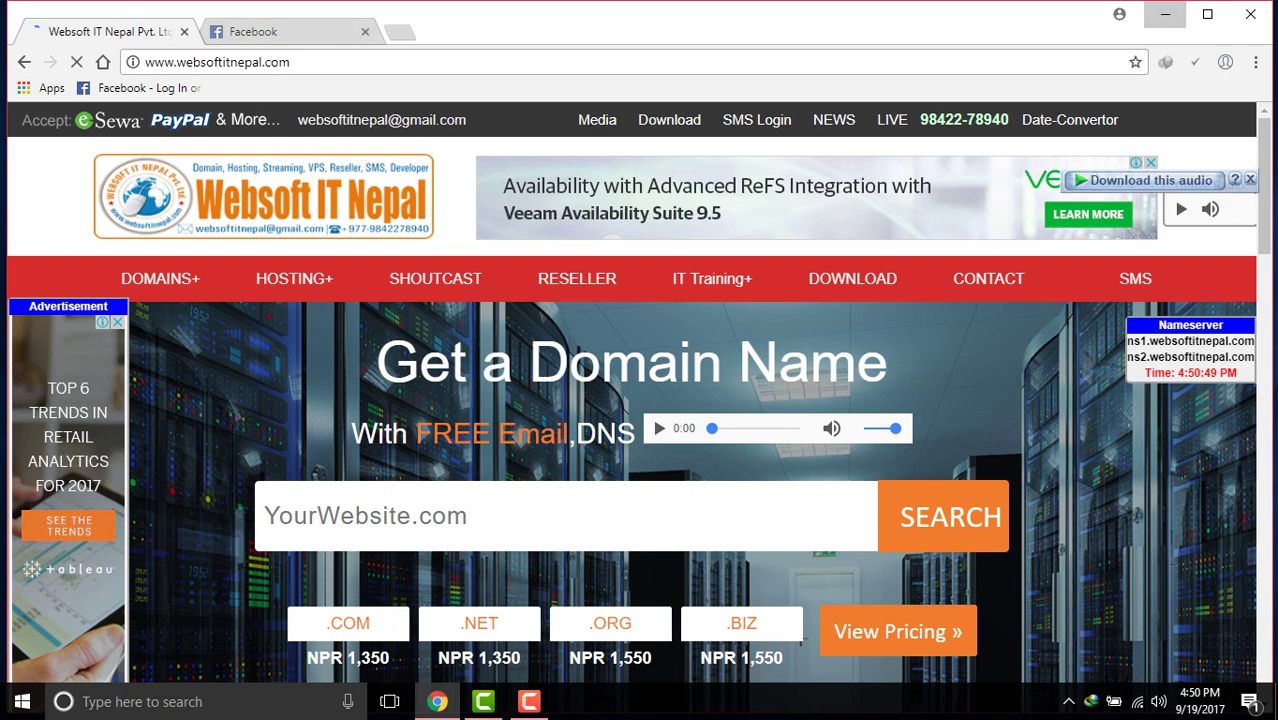
click(1165, 14)
right_click(766, 128)
click(795, 186)
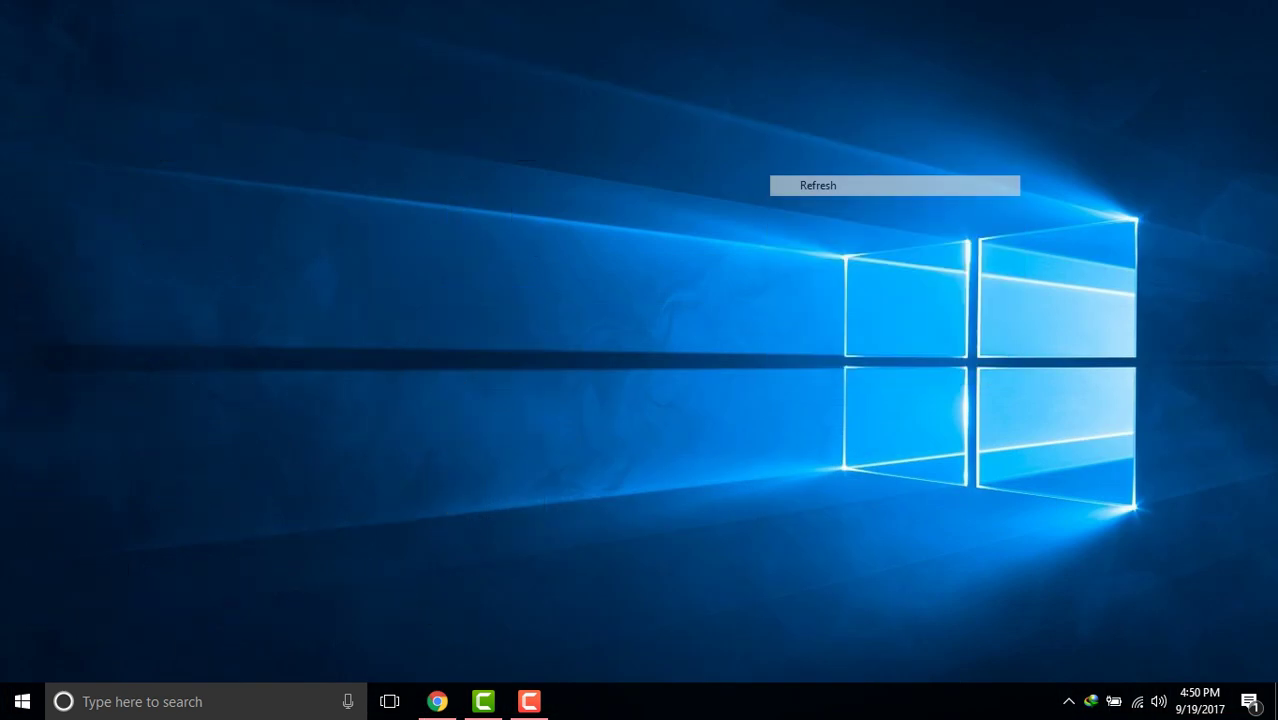
right_click(661, 115)
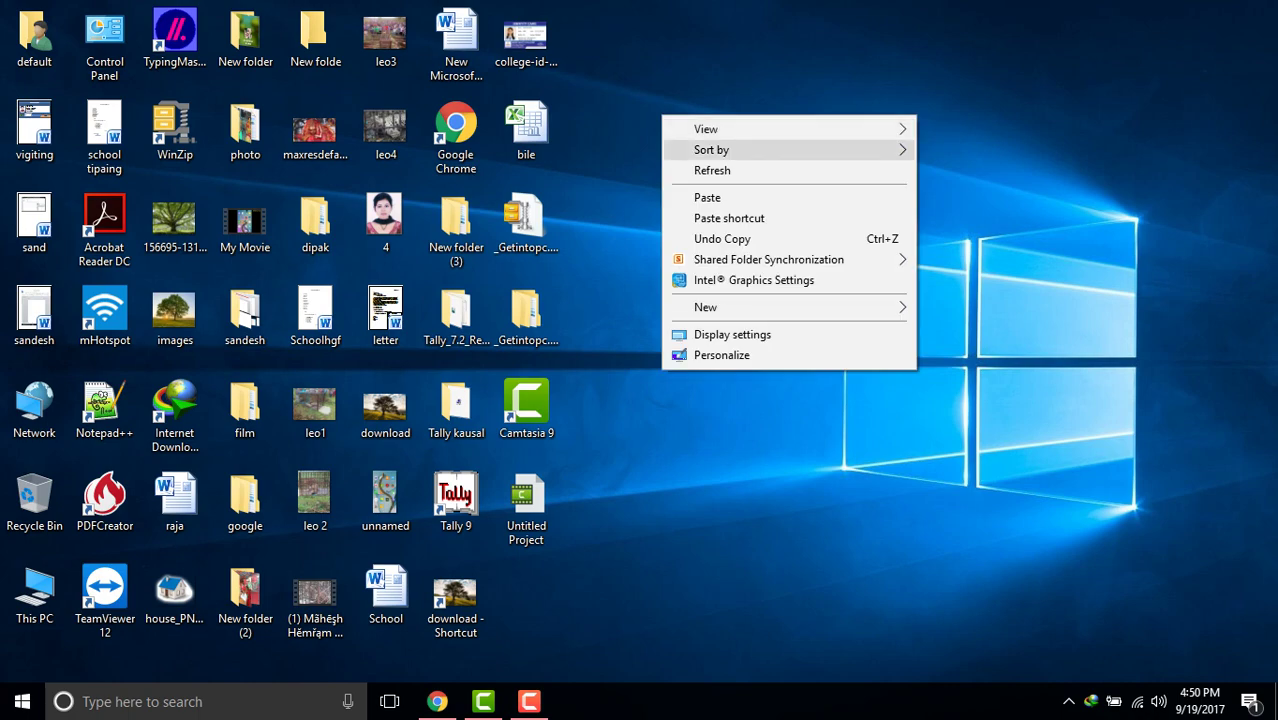
click(705, 170)
right_click(649, 81)
click(712, 134)
right_click(665, 79)
click(716, 133)
right_click(670, 68)
click(705, 122)
right_click(687, 81)
click(720, 136)
right_click(693, 79)
click(728, 136)
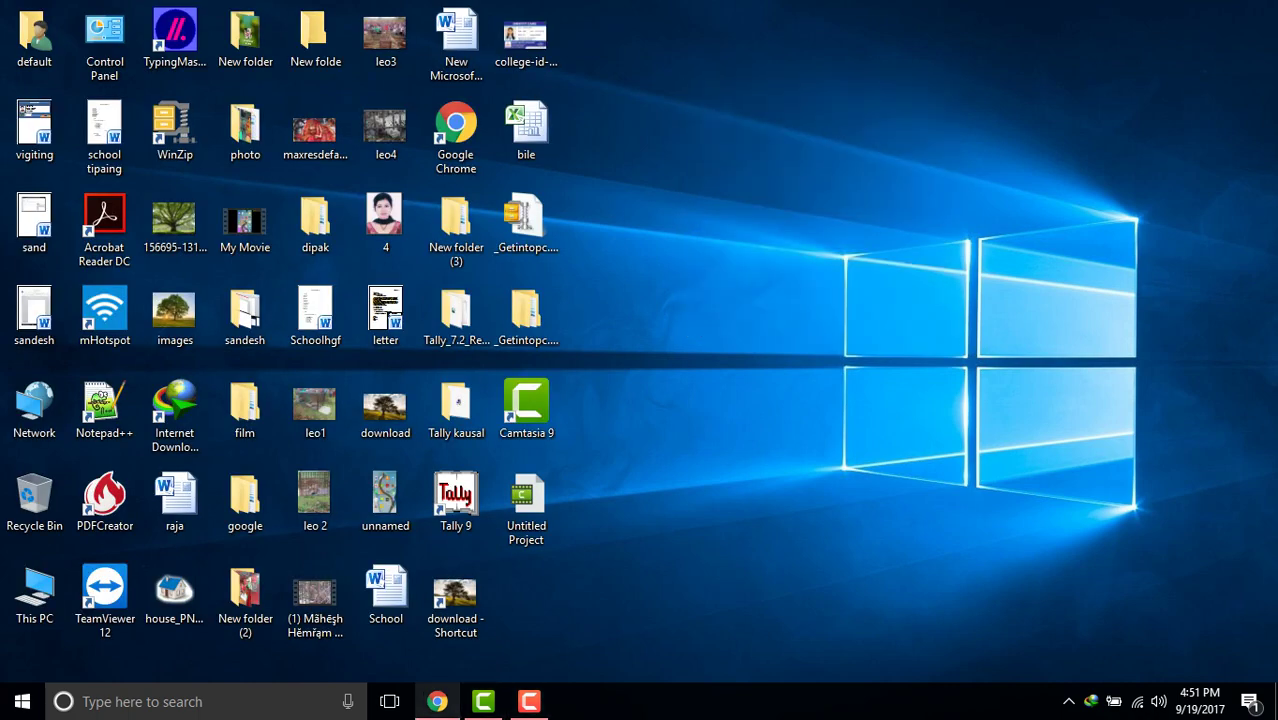
click(437, 701)
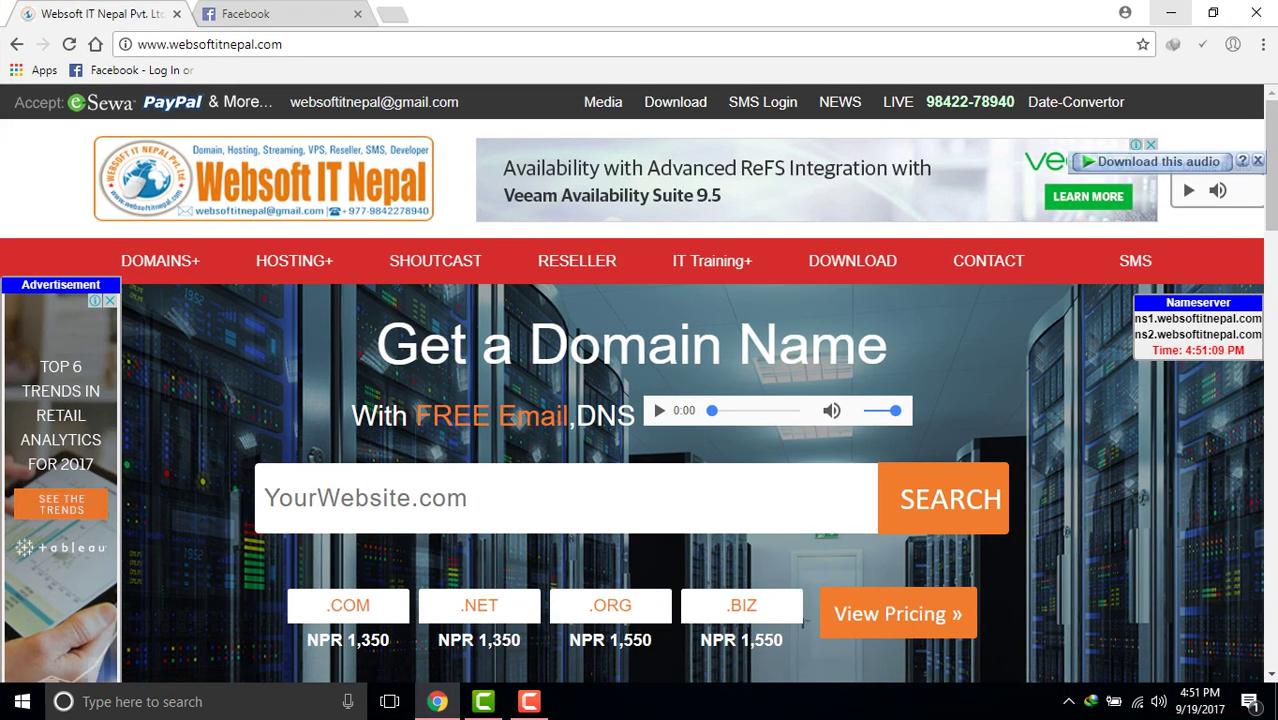
key(super+d)
right_click(822, 116)
click(858, 171)
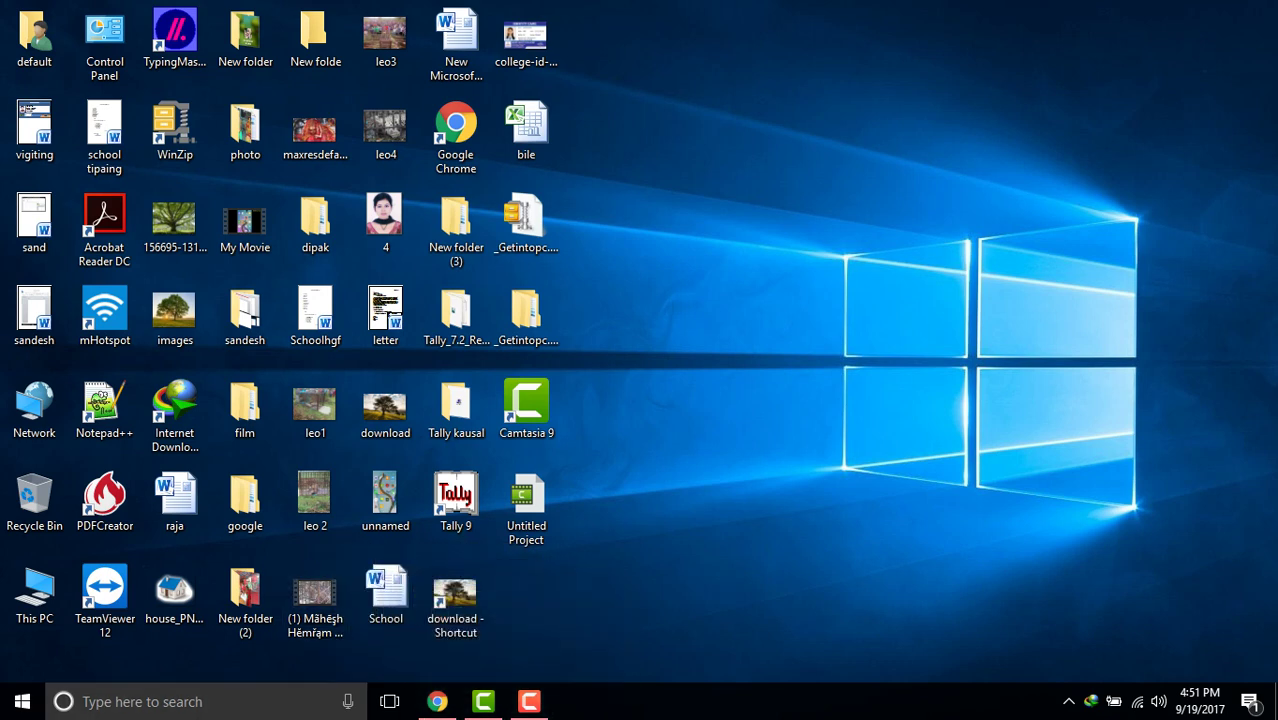
Search Windows for "androi" and launch the Android Studio desktop app
click(200, 701)
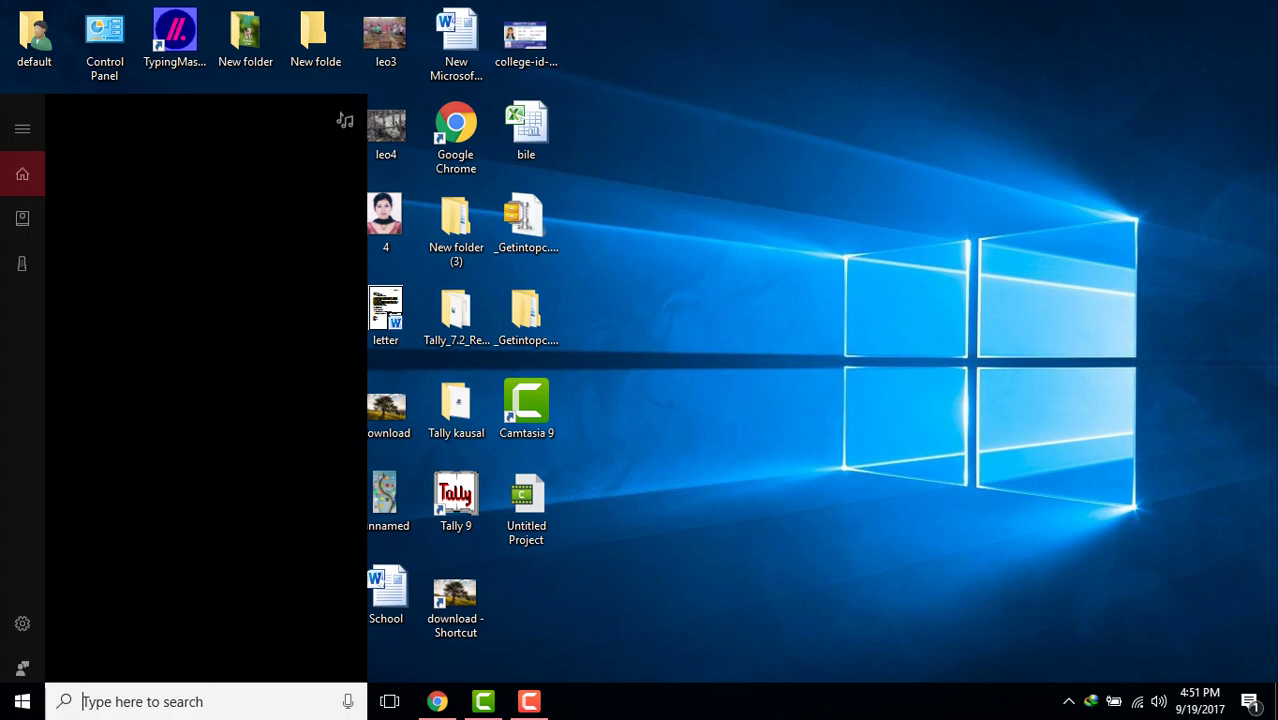
text(ad)
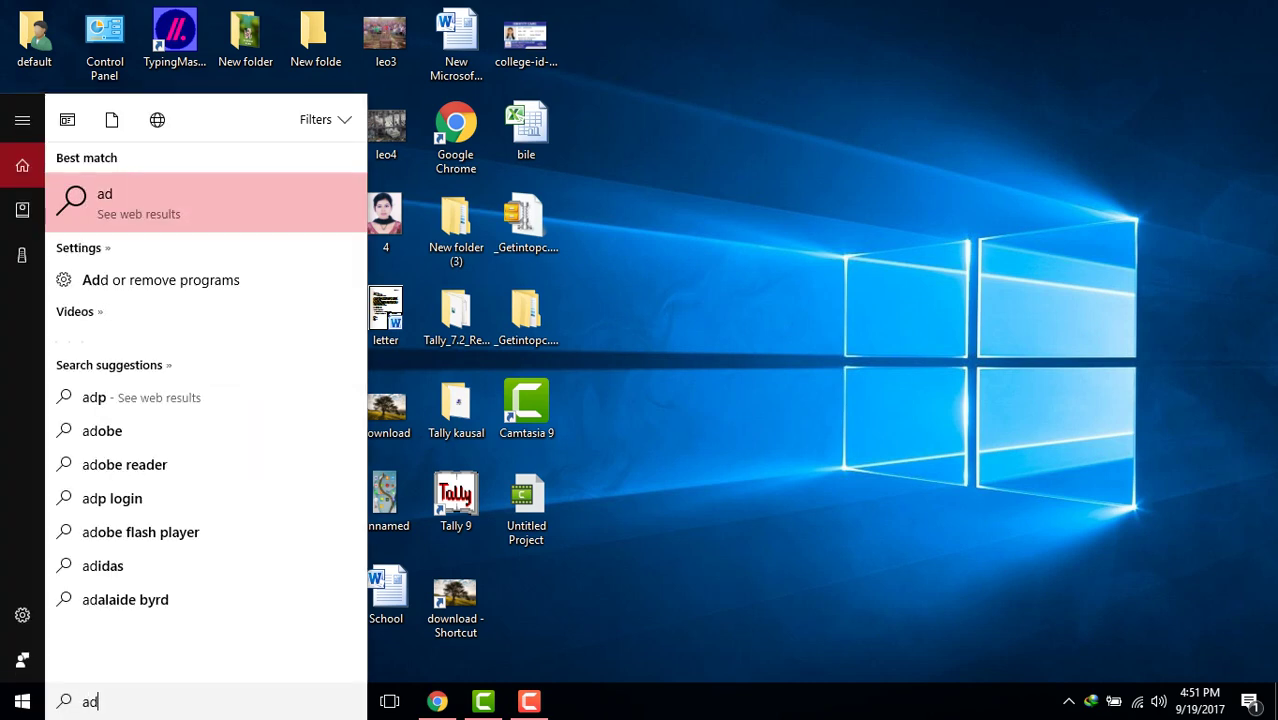
key(BackSpace)
text(ndroi)
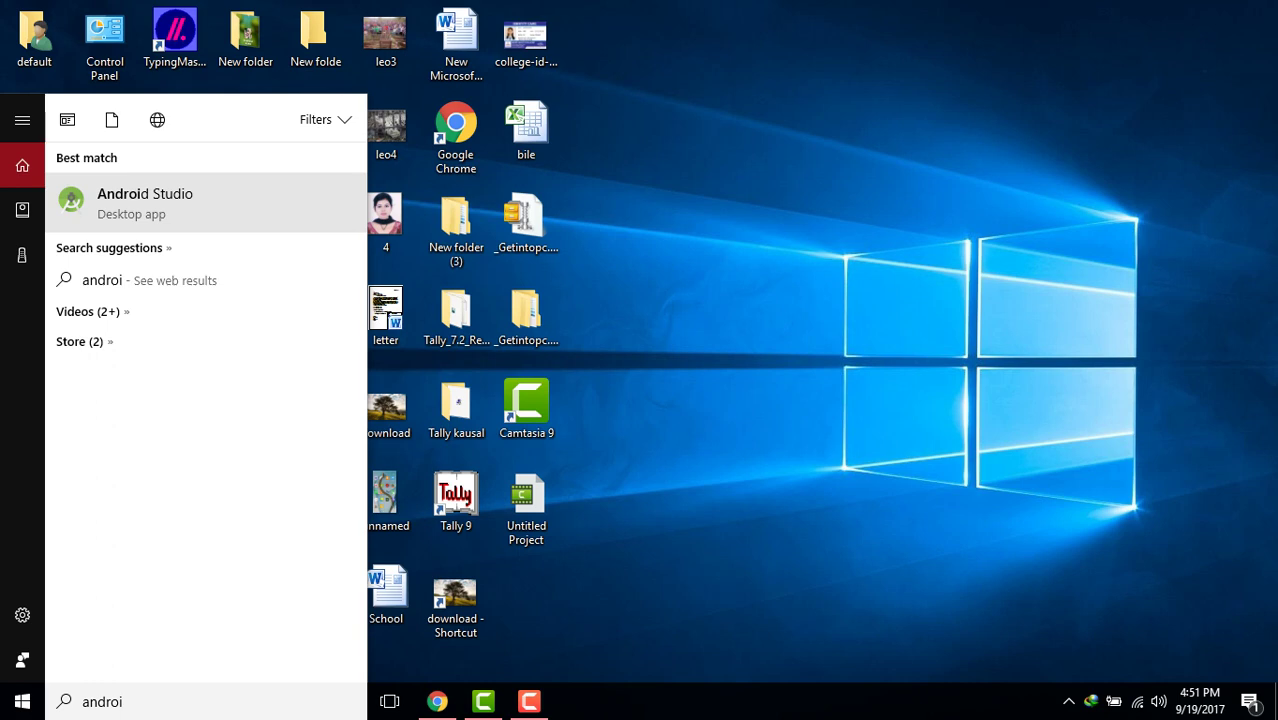
key(Escape)
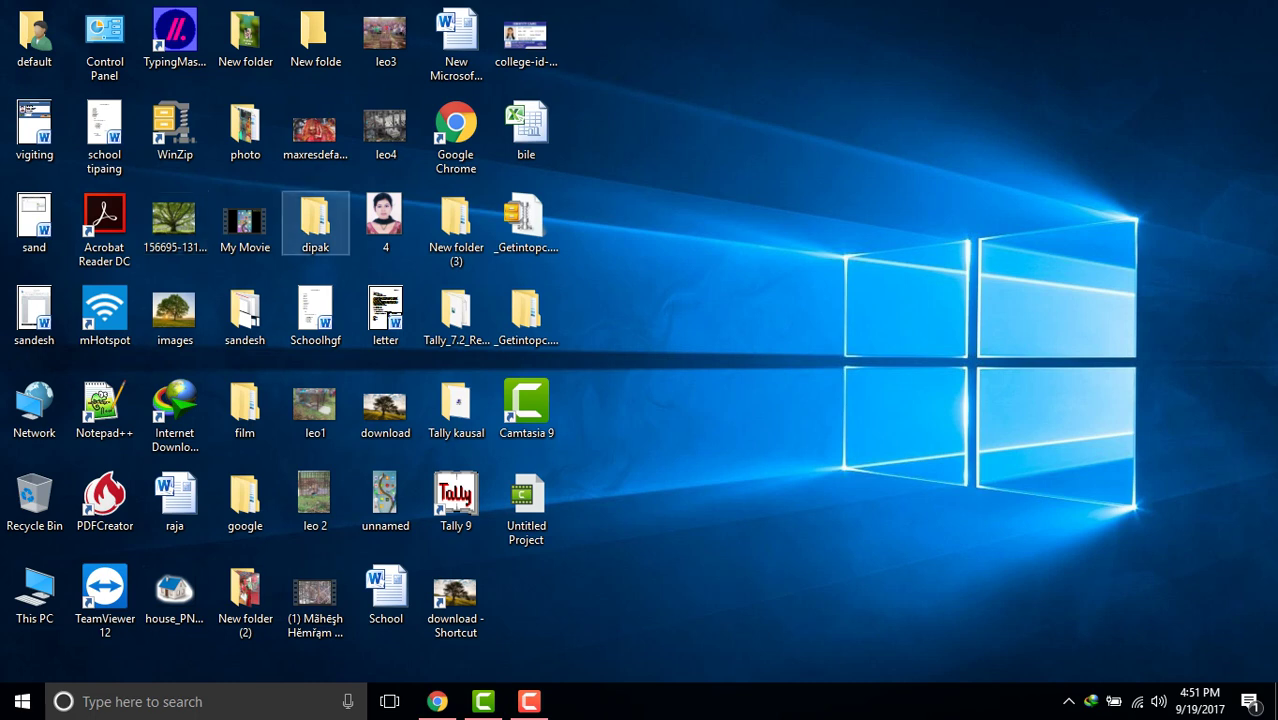
right_click(759, 201)
click(808, 254)
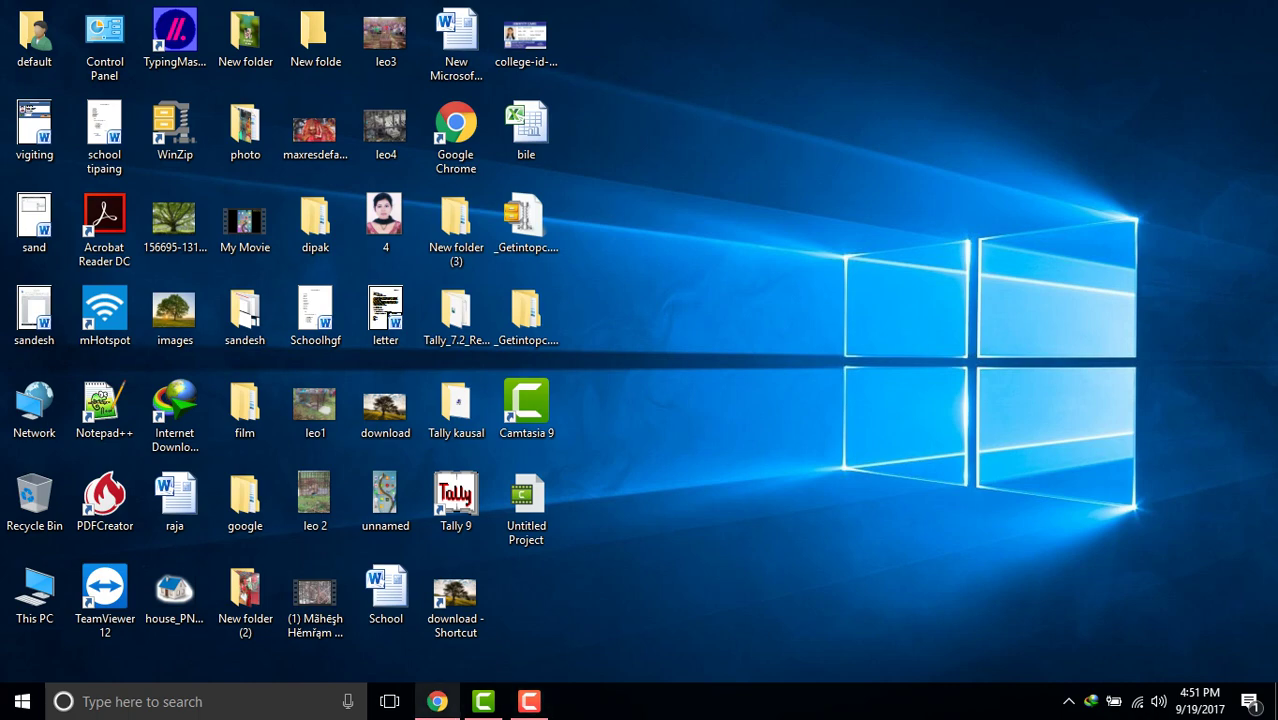
click(437, 701)
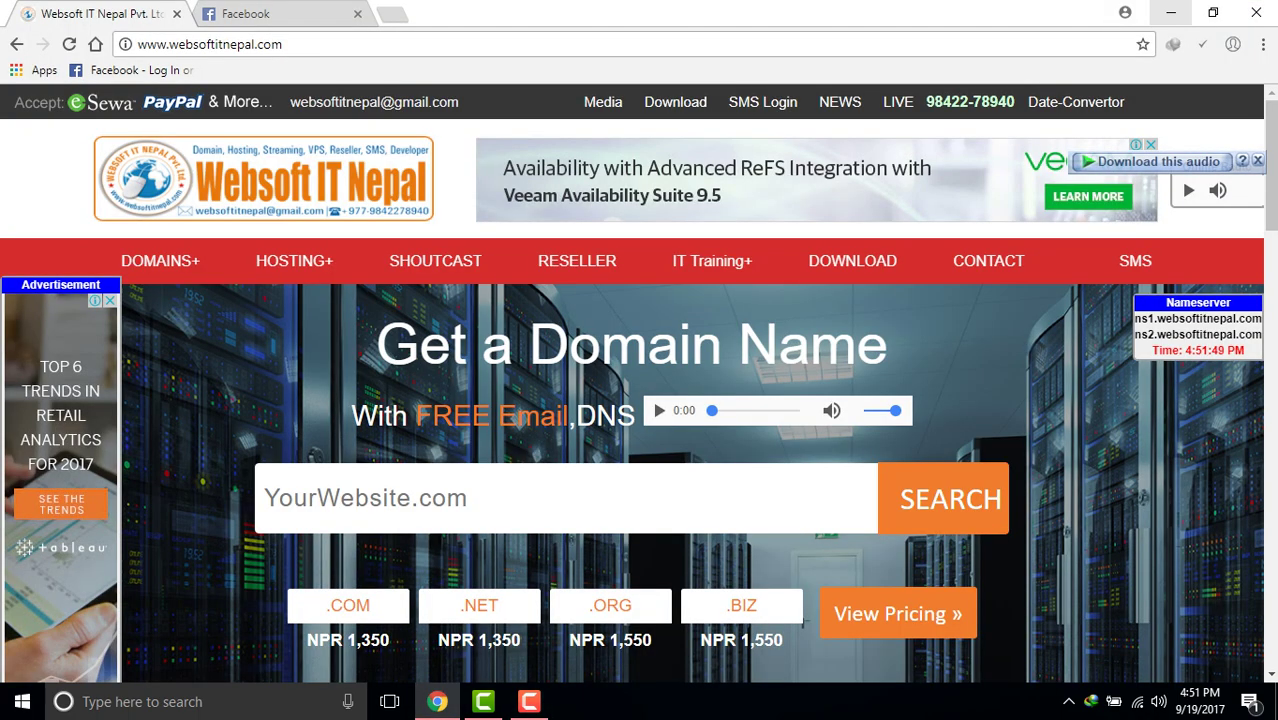
click(1171, 13)
right_click(750, 155)
click(790, 209)
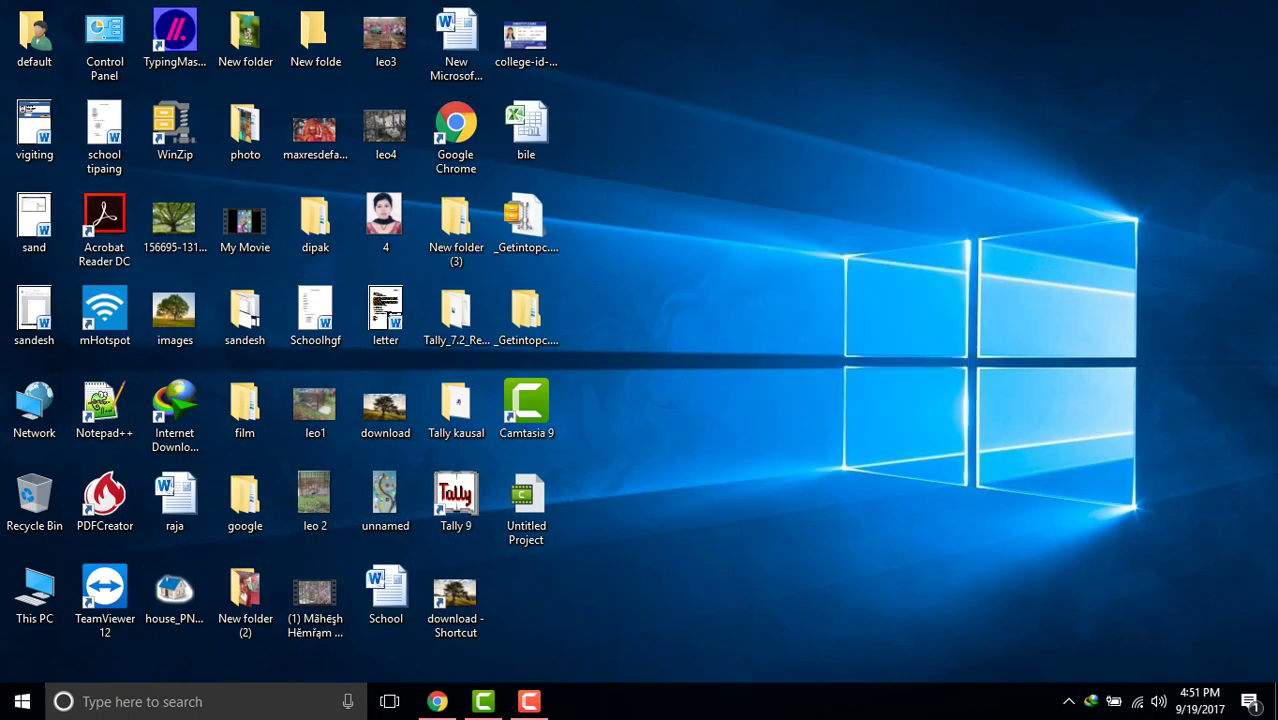
drag(682, 22, 1178, 593)
drag(734, 56, 1170, 484)
right_click(732, 294)
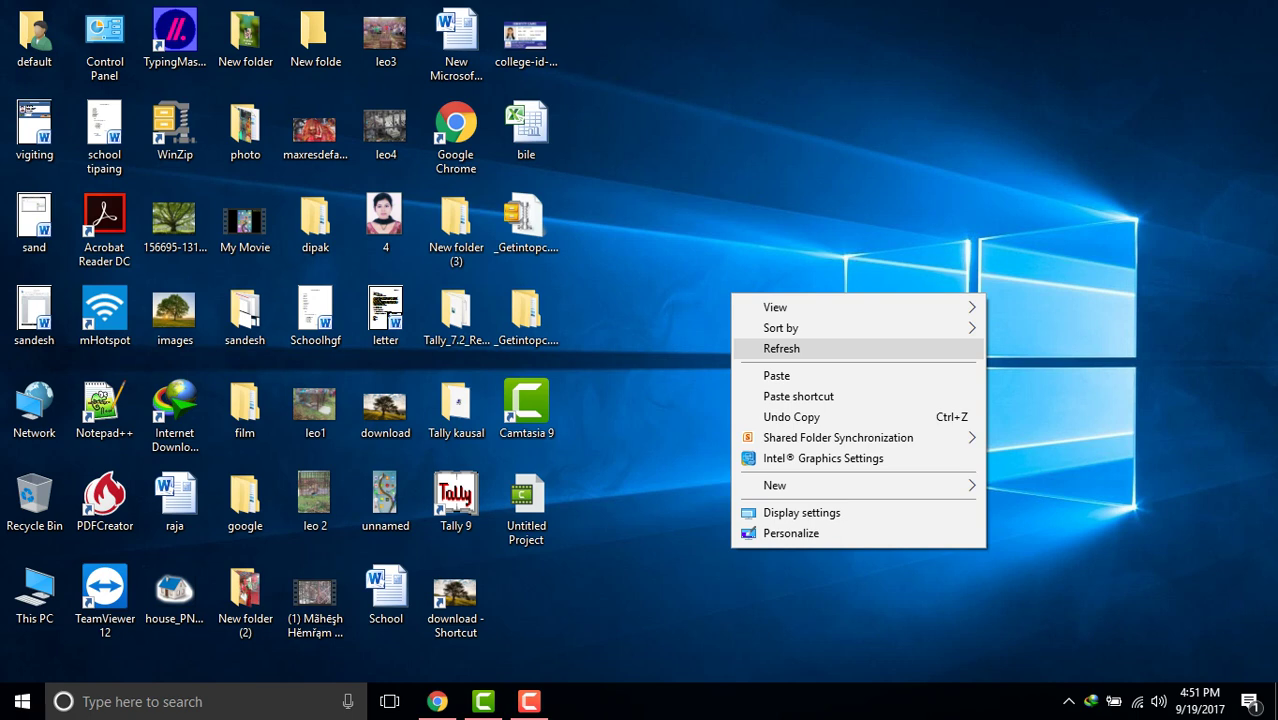
click(781, 348)
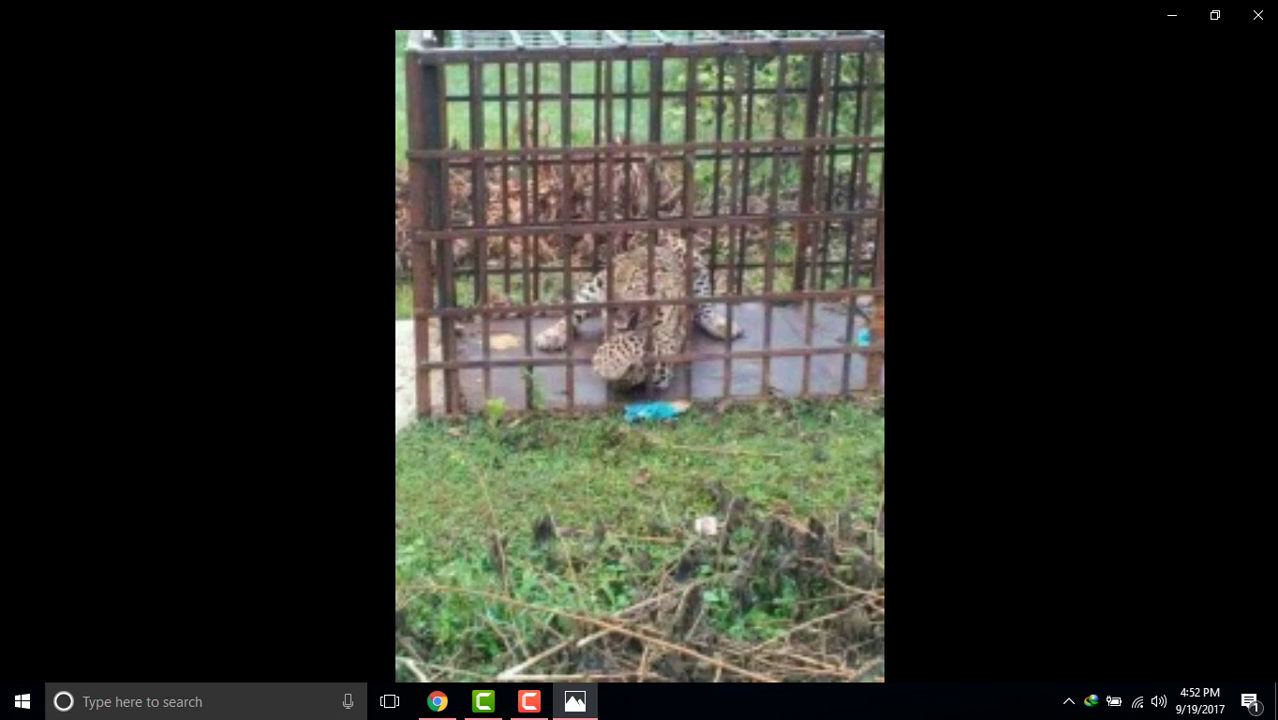
Close the open photo of the caged leopard and refresh the desktop
key(alt+F4)
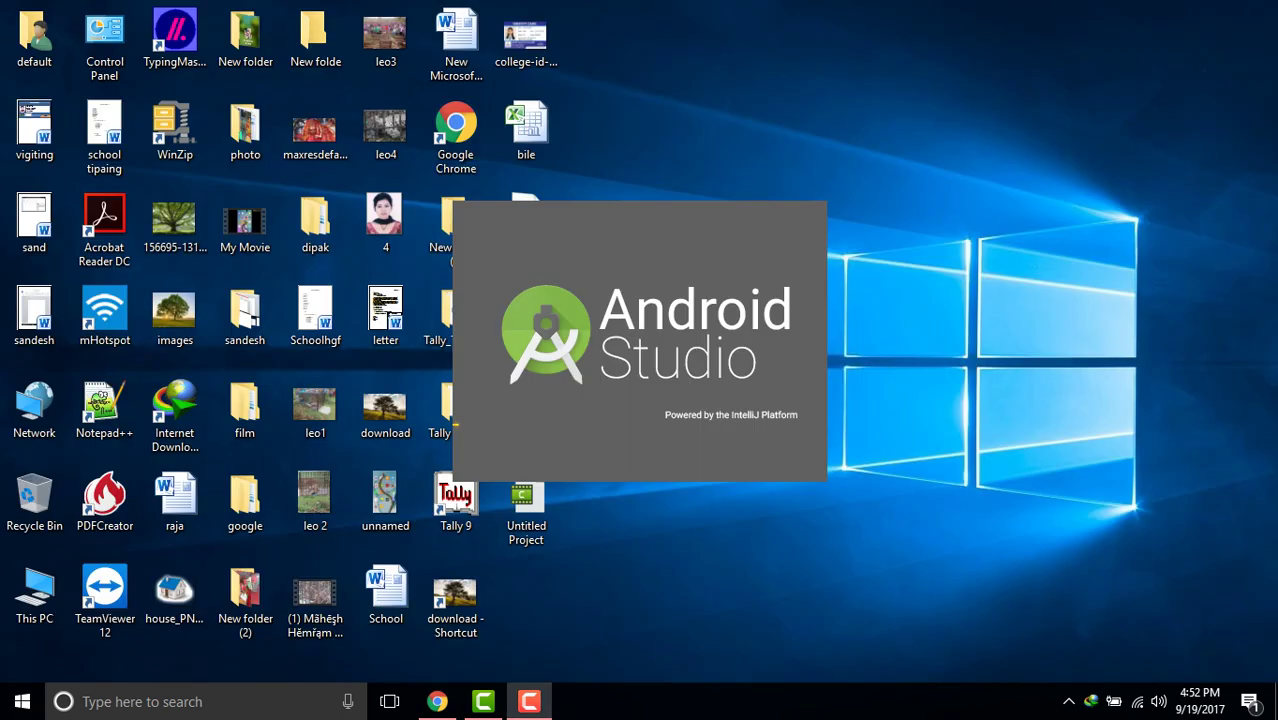
right_click(922, 258)
click(965, 315)
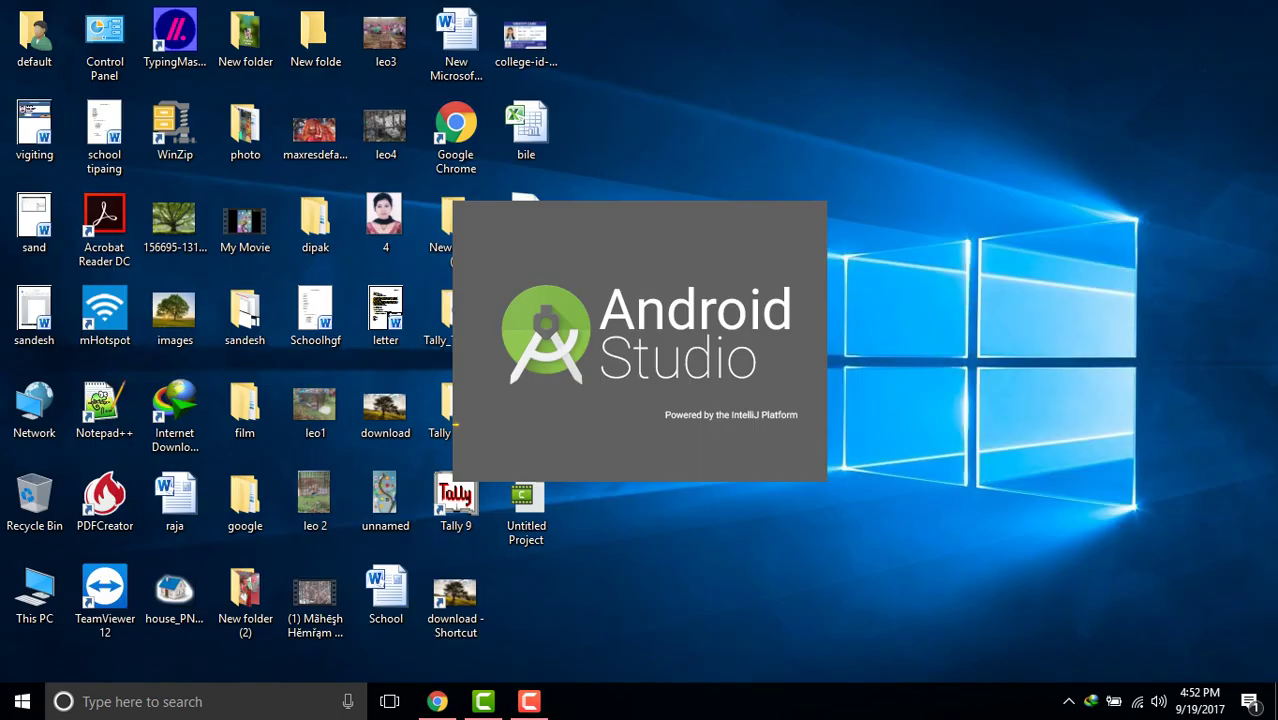